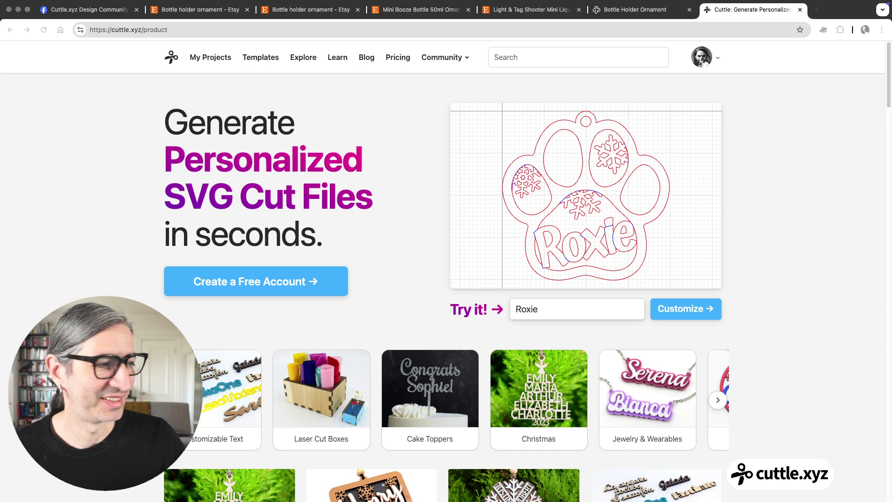
key(BackSpace)
key(BackSpace)
key(BackSpace)
key(BackSpace)
key(BackSpace)
text(JoJo)
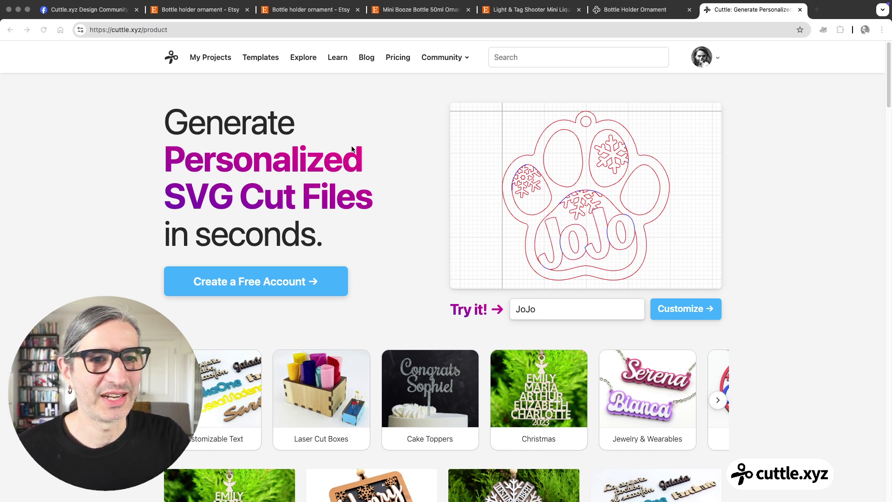
key(BackSpace)
key(BackSpace)
key(BackSpace)
key(BackSpace)
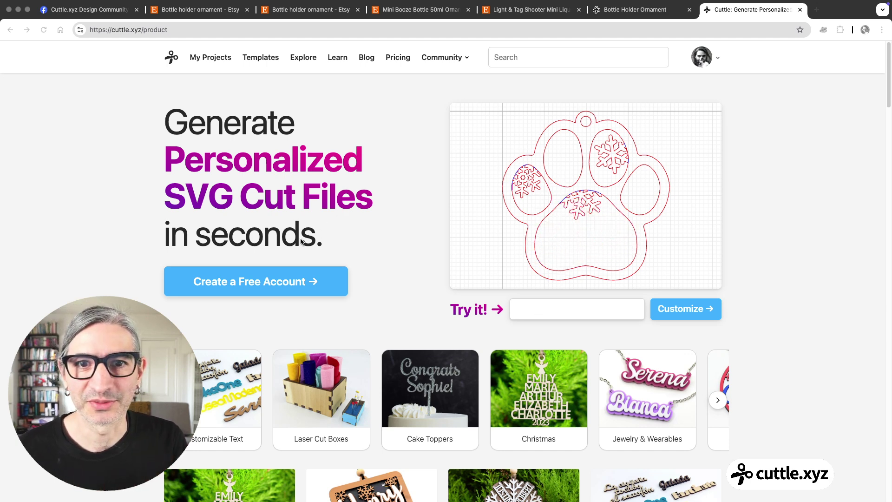
text(Luna)
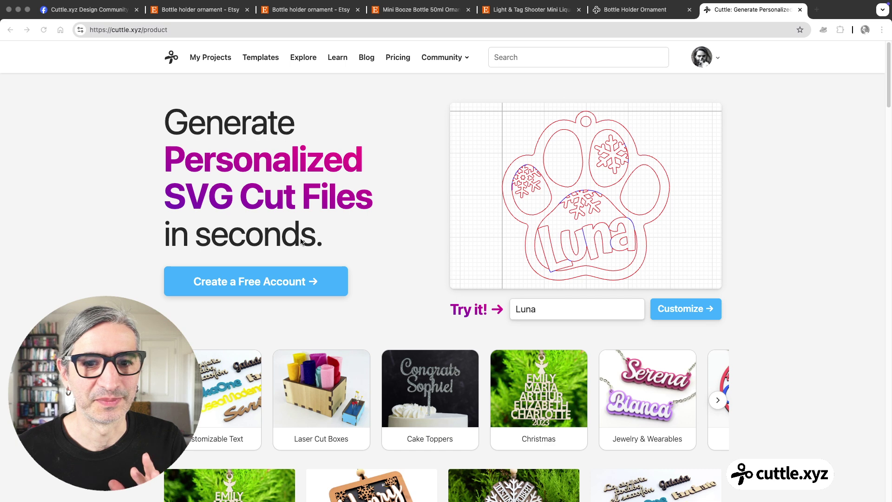
key(BackSpace)
key(BackSpace)
key(BackSpace)
key(BackSpace)
text(Magic)
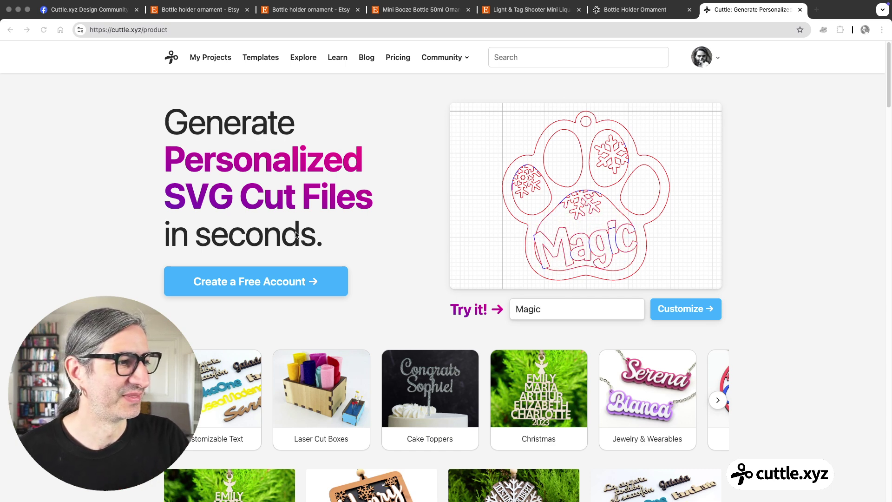
key(BackSpace)
key(BackSpace)
key(BackSpace)
key(BackSpace)
key(BackSpace)
text(Ruby)
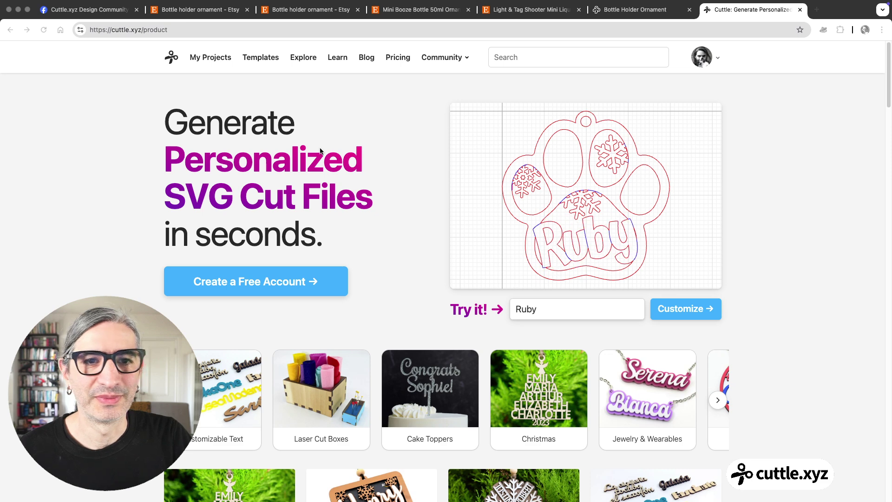
key(BackSpace)
key(BackSpace)
key(BackSpace)
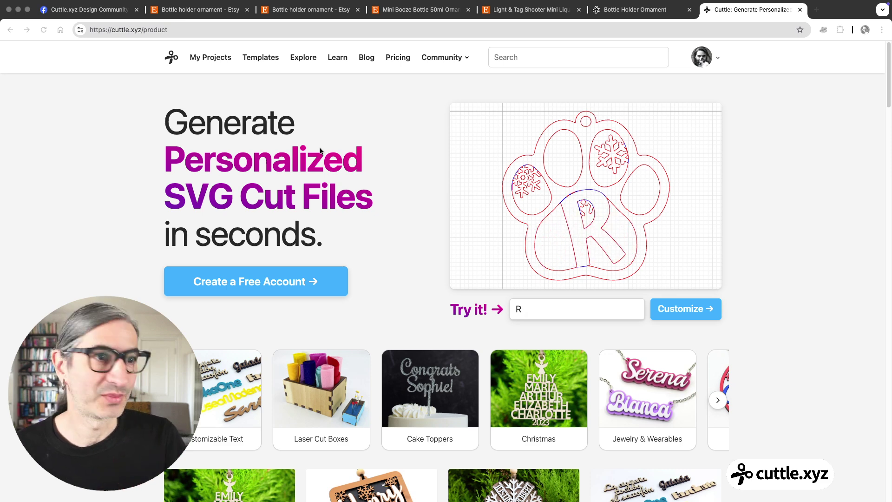
key(BackSpace)
text(Bear)
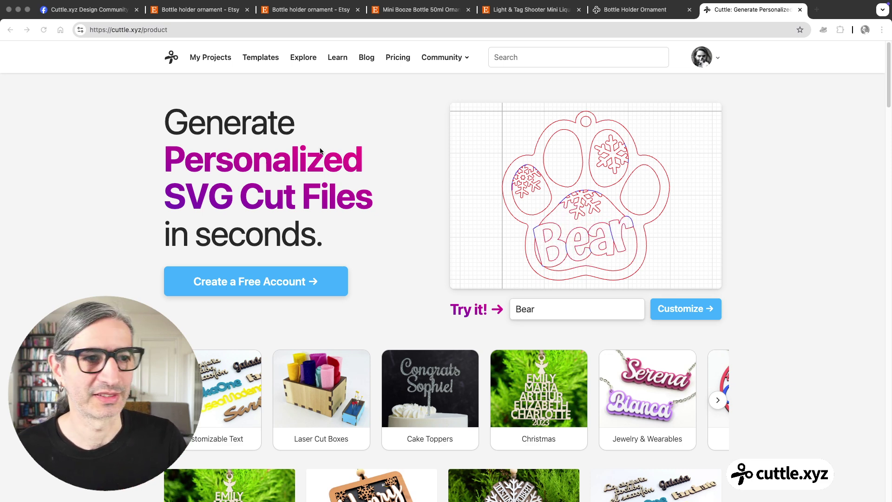
key(BackSpace)
key(BackSpace)
key(BackSpace)
key(BackSpace)
text(Roxie)
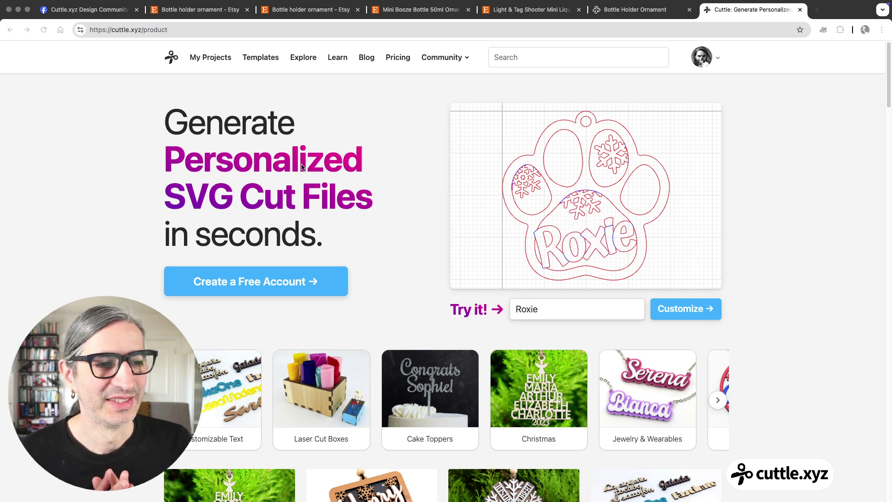
key(BackSpace)
key(BackSpace)
key(BackSpace)
key(BackSpace)
key(BackSpace)
text(JoJo)
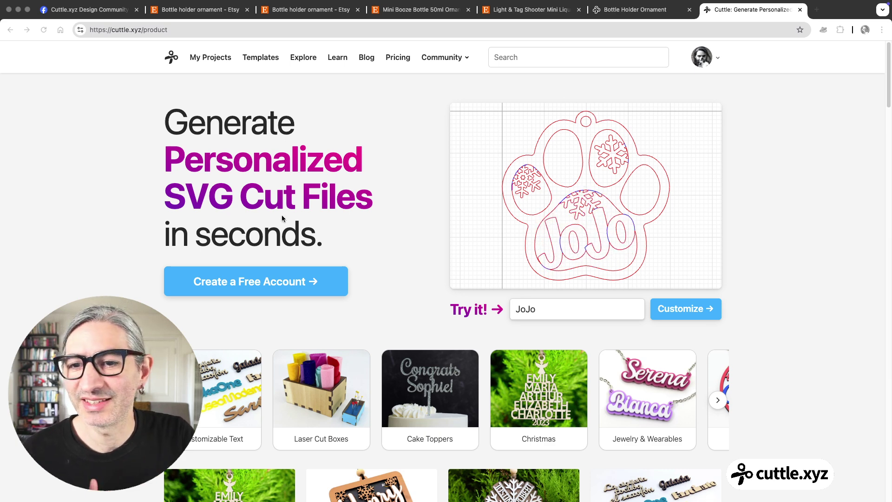
Step: Switch to the Cuttle.xyz Design Community post on Facebook and examine the Christmas tree bottle holder photo and the comments below it
click(97, 13)
scroll(298, 200, up, 1)
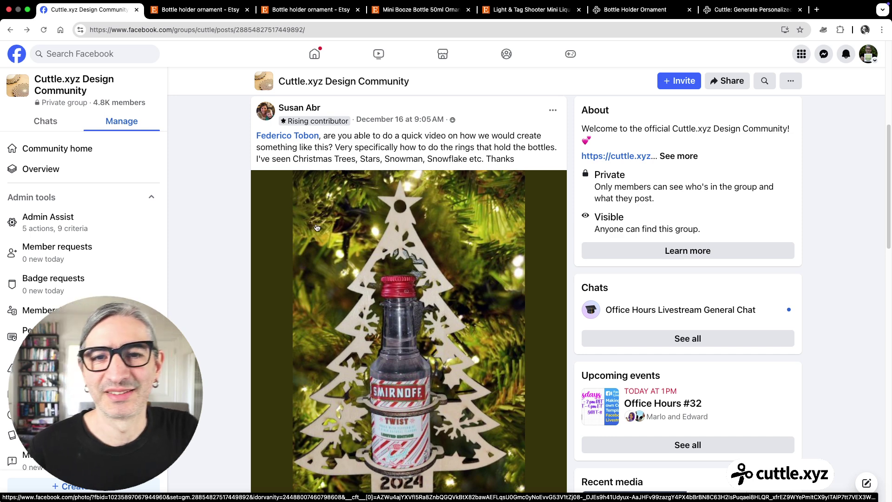
scroll(316, 227, down, 3)
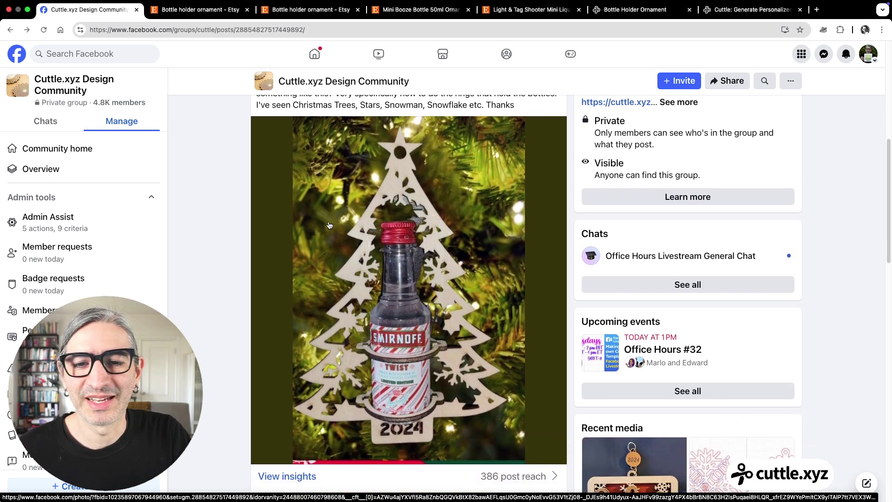
scroll(369, 228, down, 1)
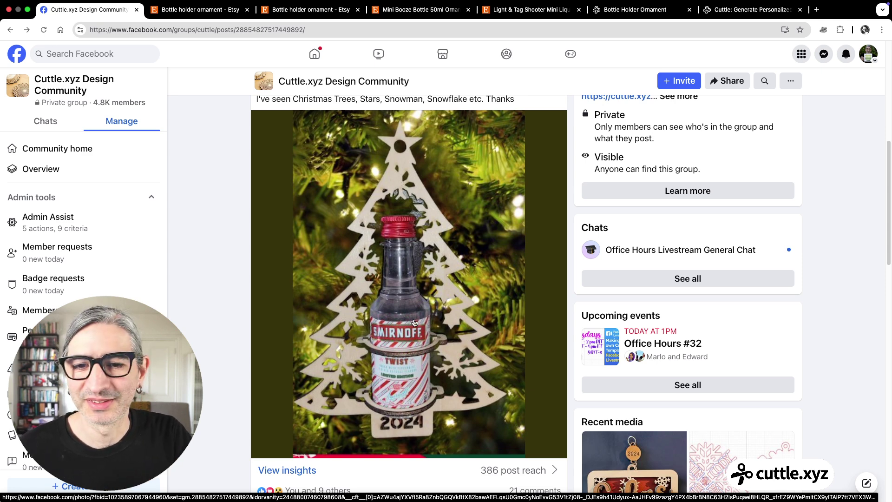
scroll(413, 322, down, 3)
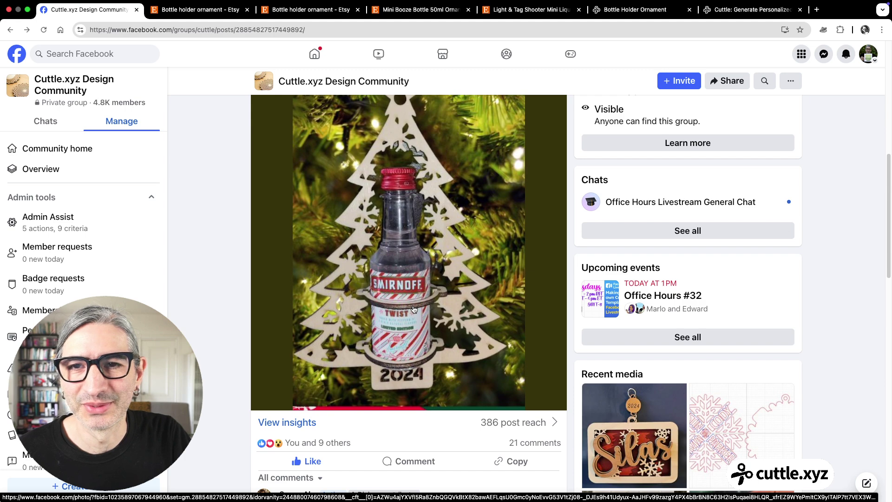
scroll(414, 309, down, 2)
scroll(499, 378, down, 6)
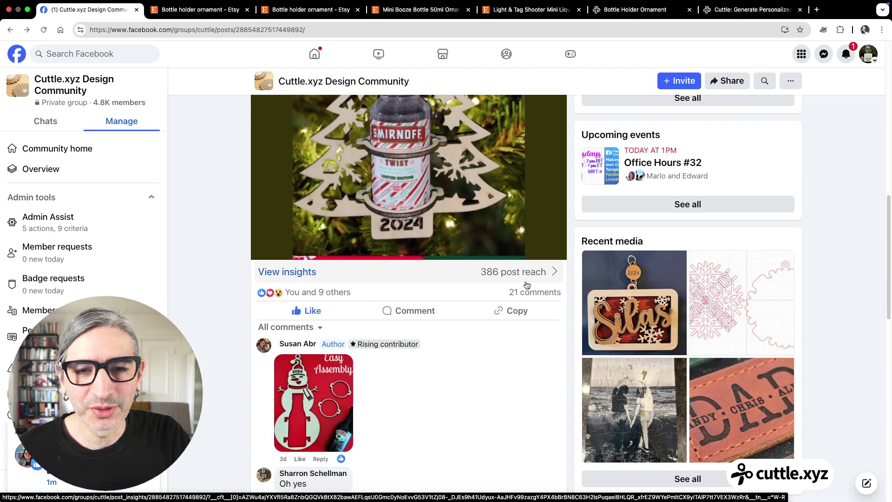
scroll(428, 314, down, 1)
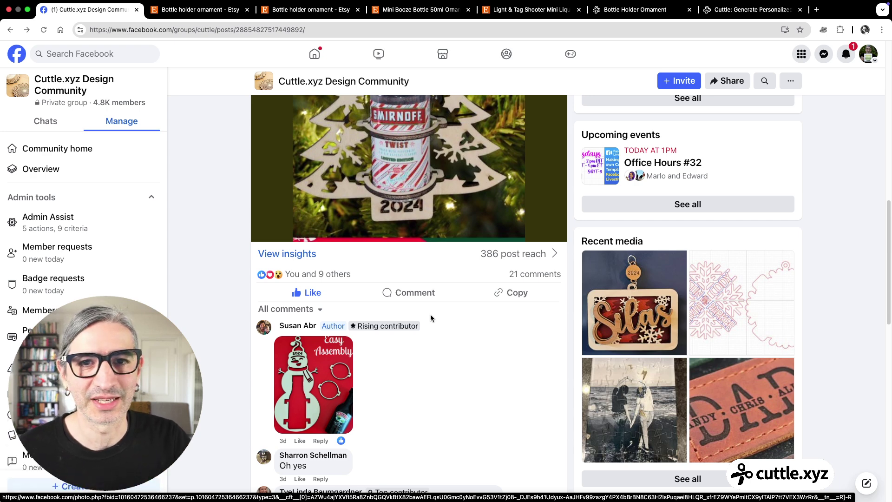
scroll(430, 315, down, 2)
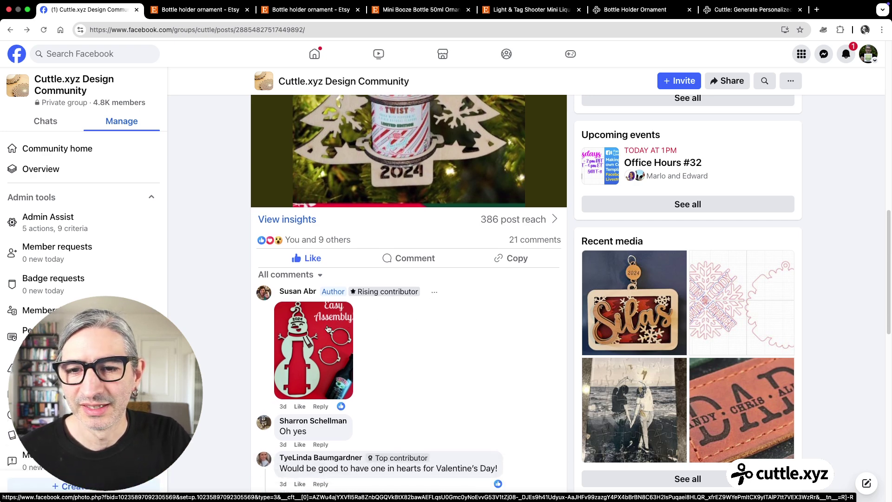
Step: Enlarge the snowman bottle holder photo in the comments to examine its slots and rings, and close it
scroll(328, 329, down, 2)
click(329, 293)
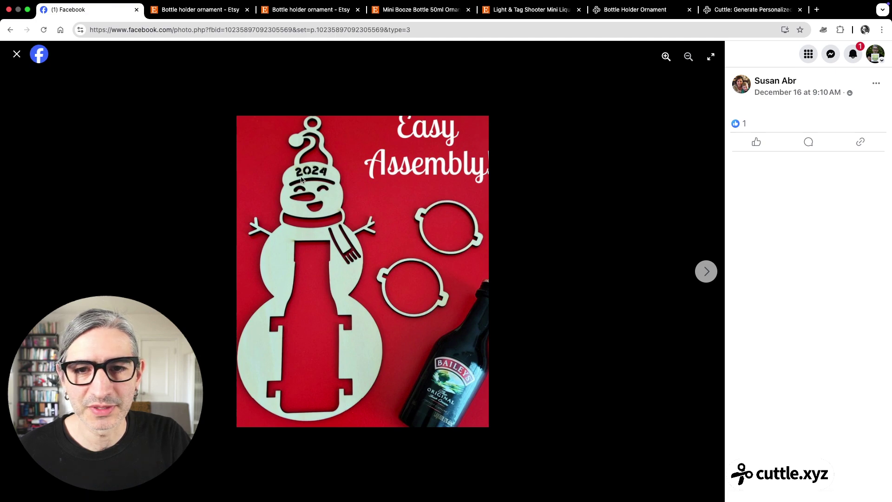
click(17, 54)
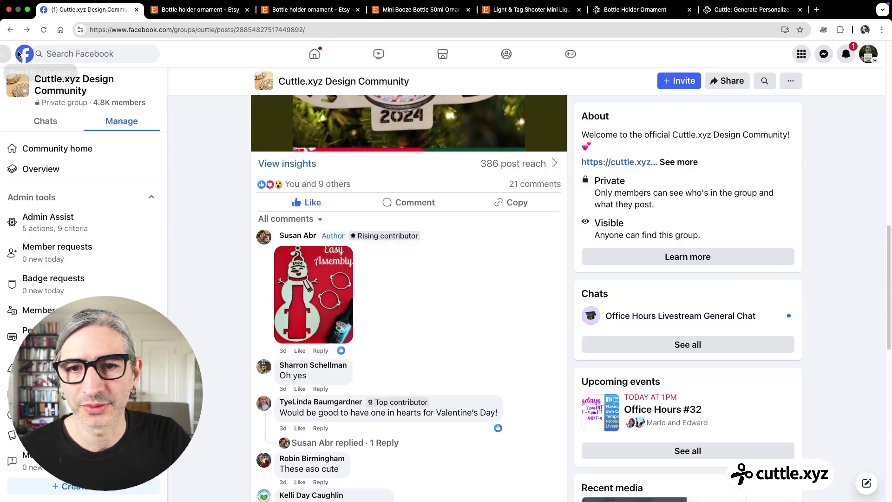
Step: Open the Little Bottle Holder Template linked in the comments, examine its bottle cutout and rings, and close it
scroll(368, 361, down, 5)
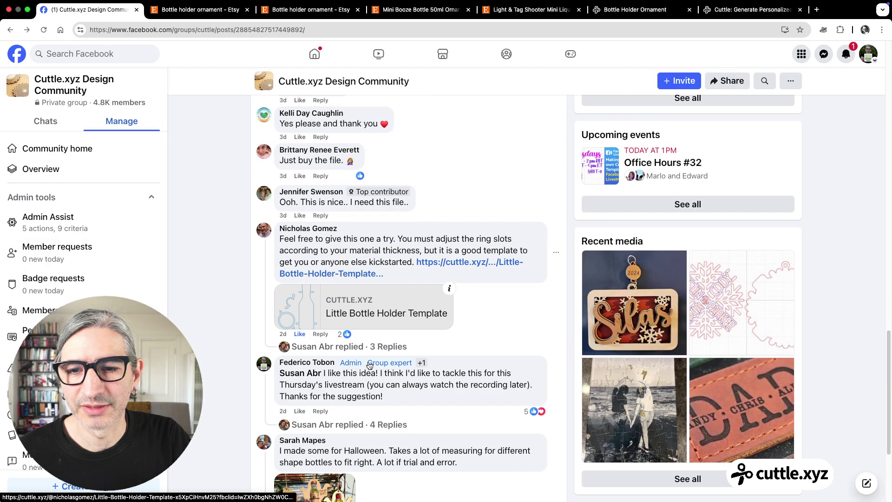
click(381, 309)
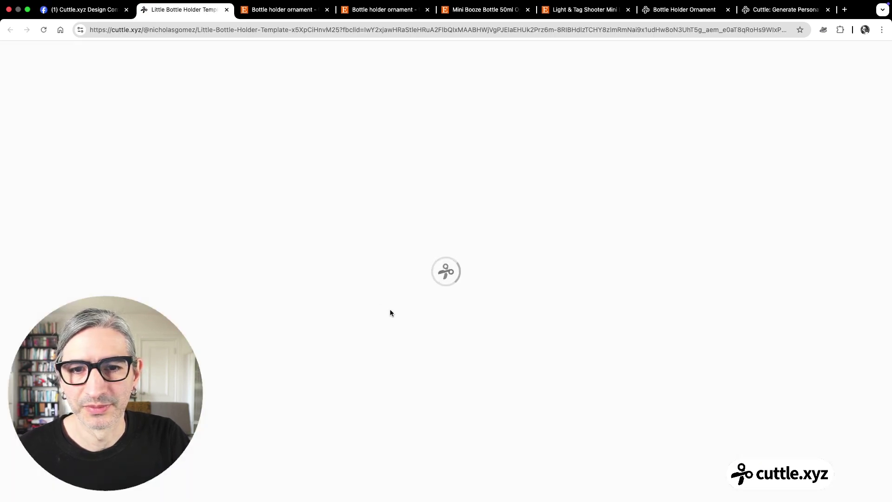
scroll(353, 218, down, 3)
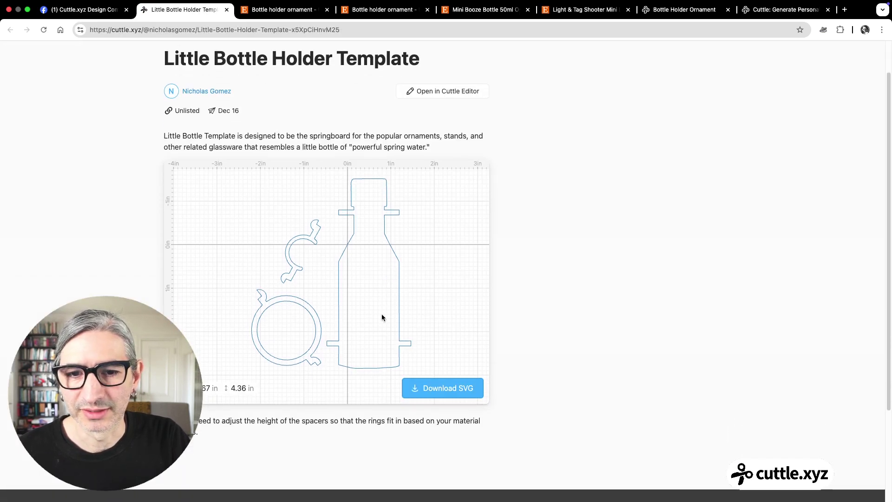
scroll(258, 181, up, 1)
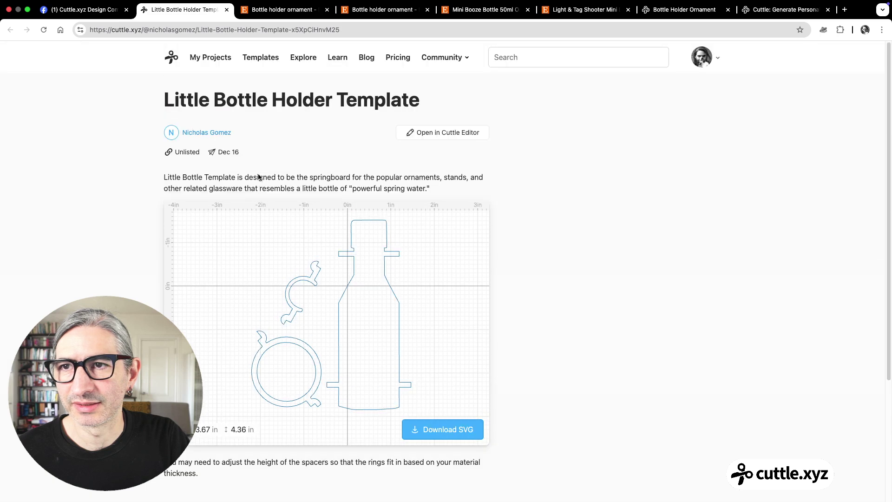
click(226, 10)
Step: Enlarge the Halloween bottle holder photo in the comments, close it, and return to the post's Christmas tree photo
scroll(353, 321, down, 6)
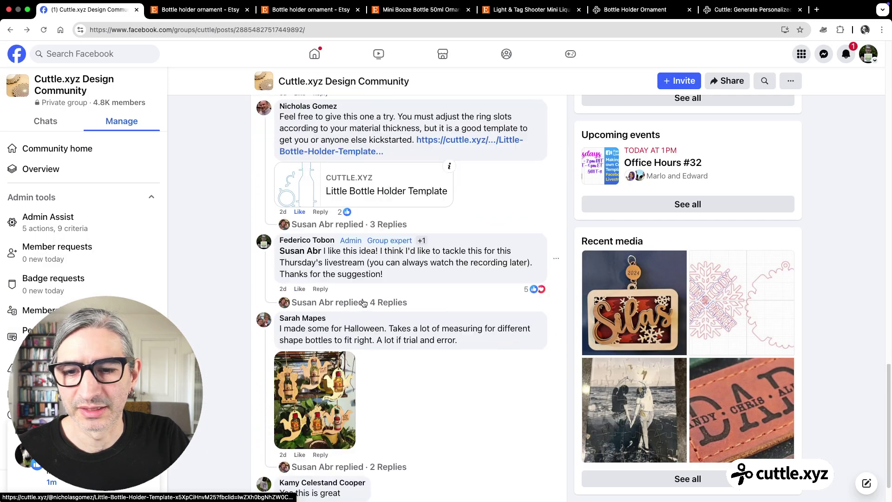
click(320, 343)
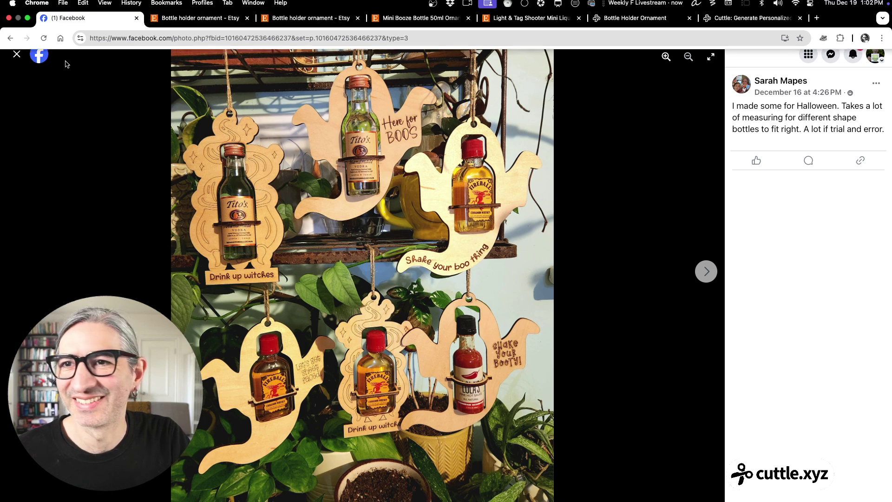
click(17, 55)
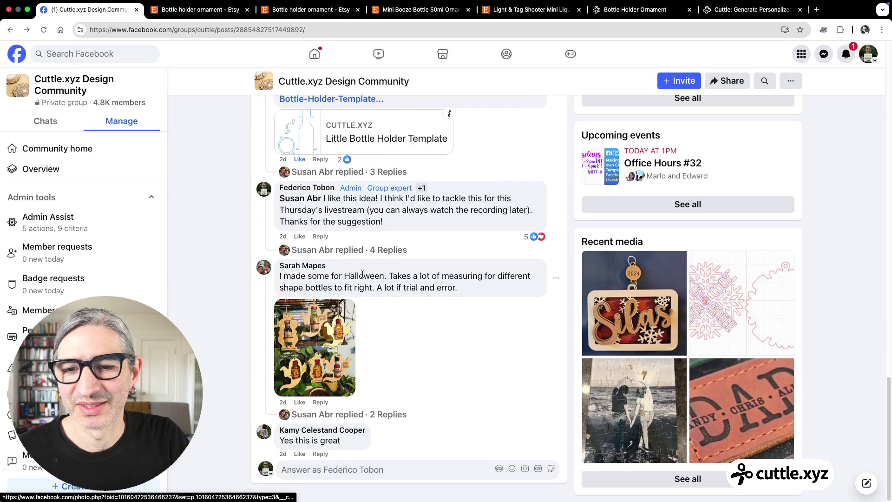
scroll(420, 264, up, 15)
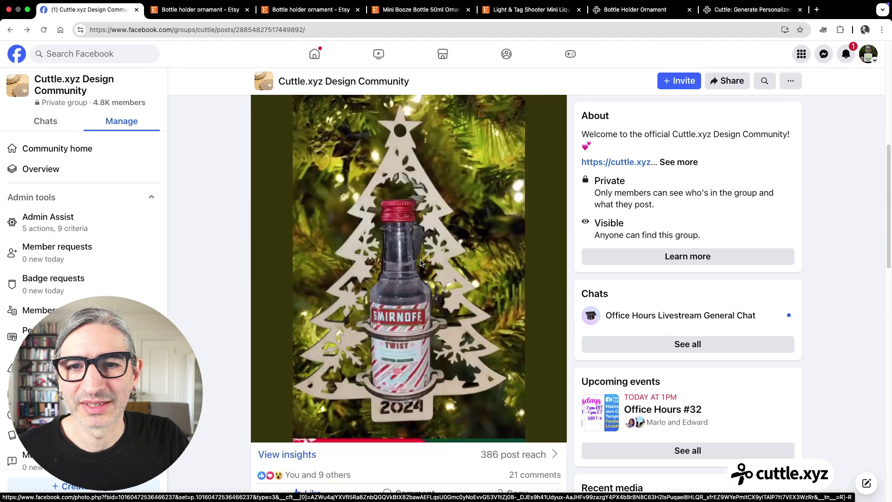
scroll(420, 263, down, 5)
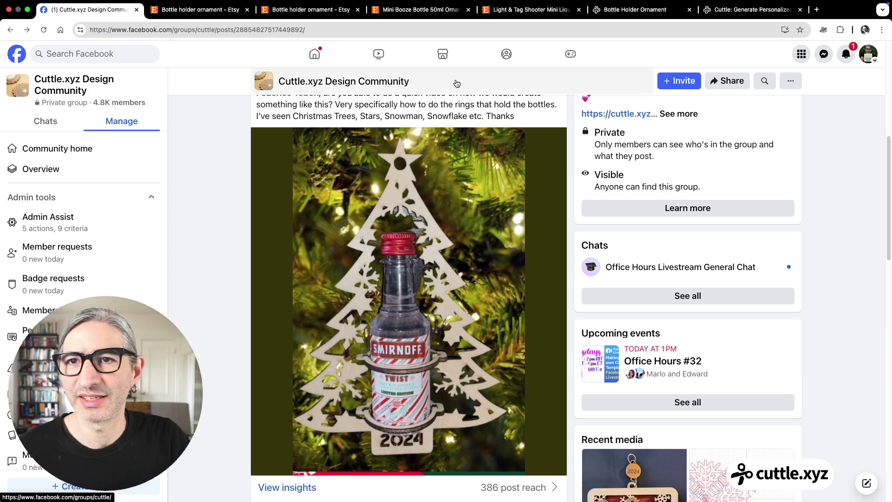
Step: Switch to the Etsy results for "bottle holder ornament" and examine the different ornament designs for ideas
click(191, 13)
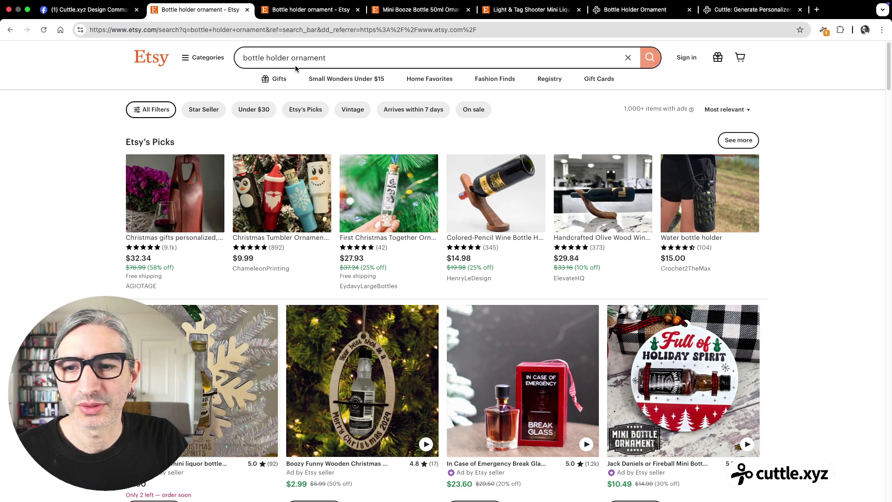
scroll(442, 245, down, 5)
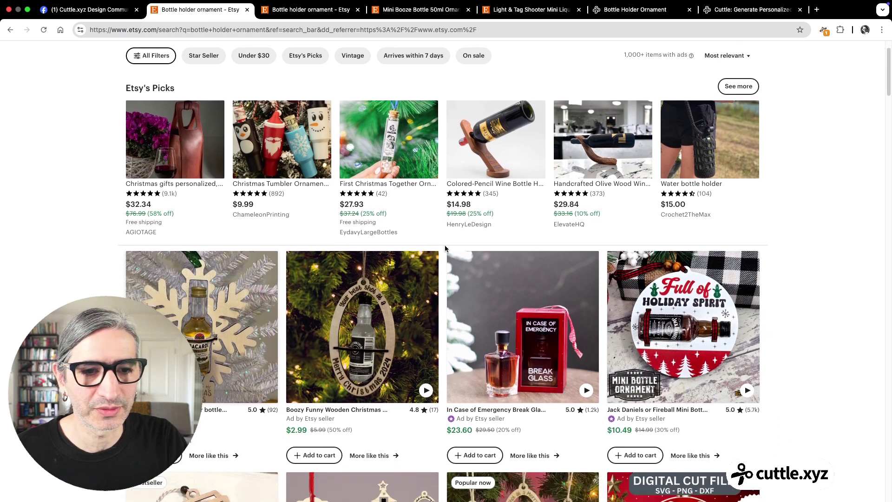
scroll(445, 249, down, 5)
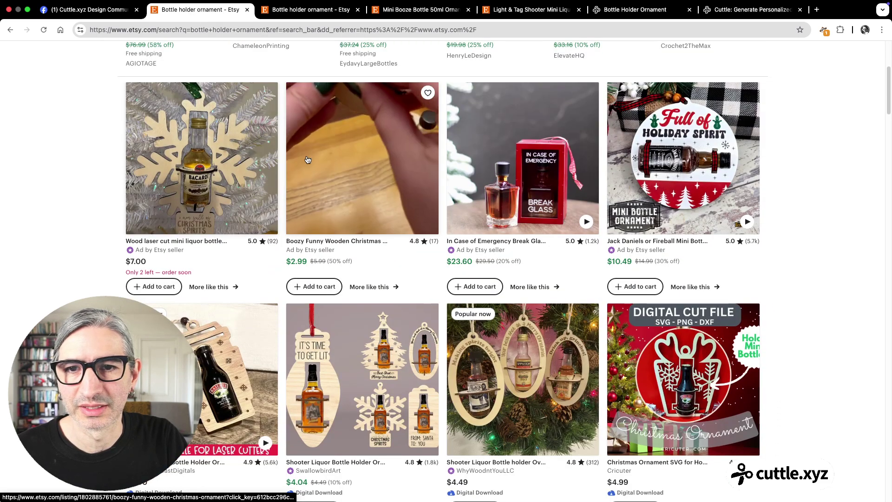
scroll(353, 226, up, 2)
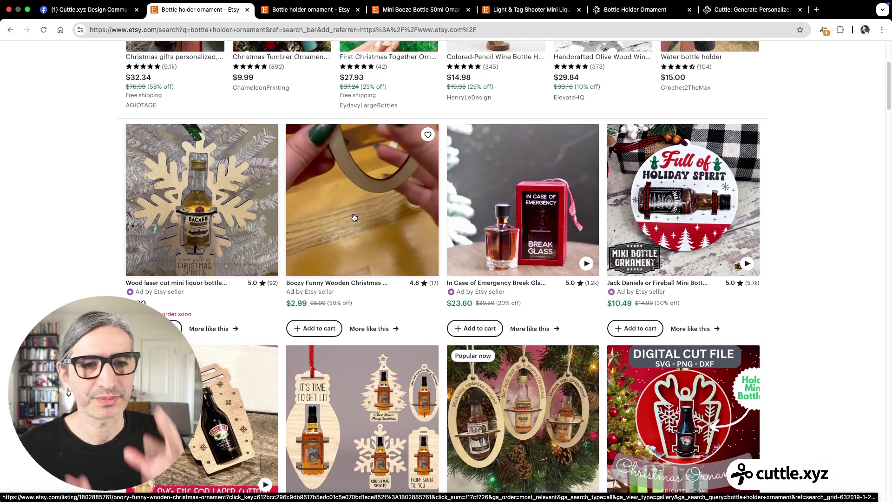
scroll(353, 217, down, 5)
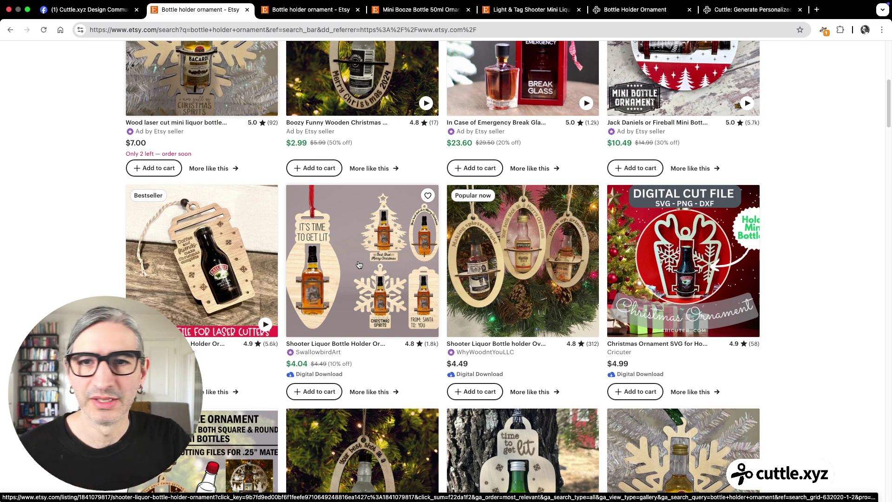
scroll(359, 265, up, 10)
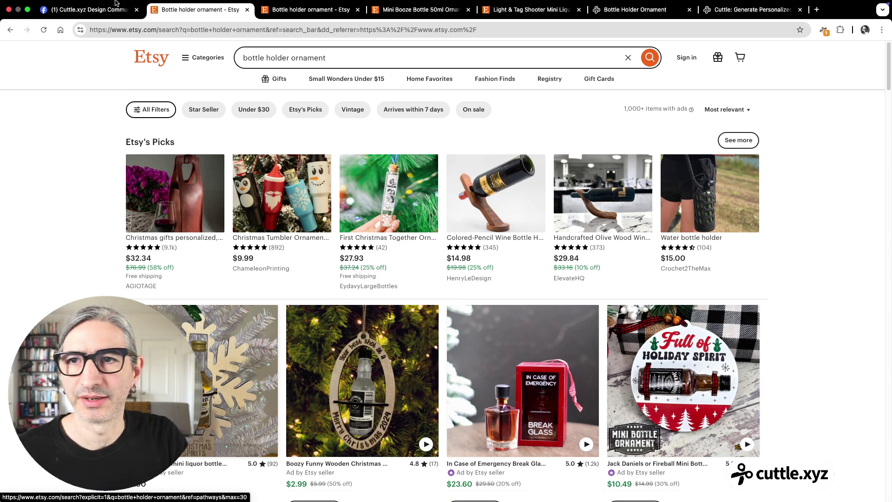
Step: Revisit the Christmas tree bottle holder photo in the Facebook post, and switch to the Cuttle product page
click(101, 22)
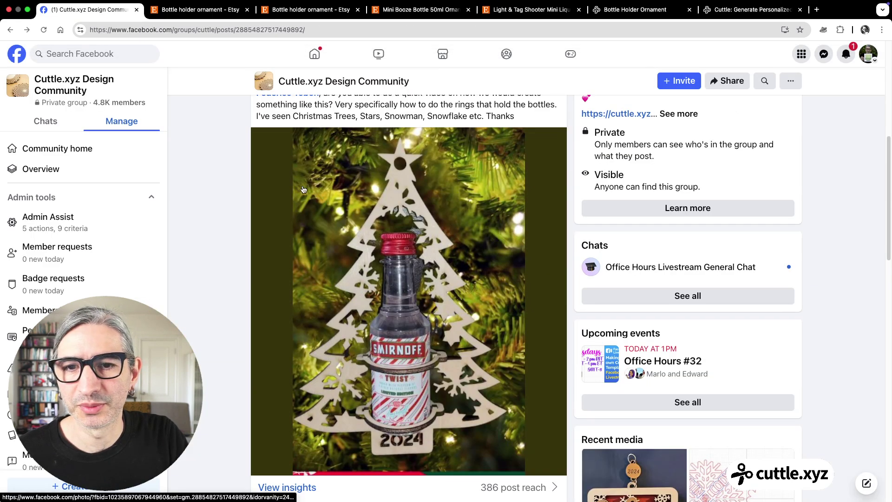
click(740, 14)
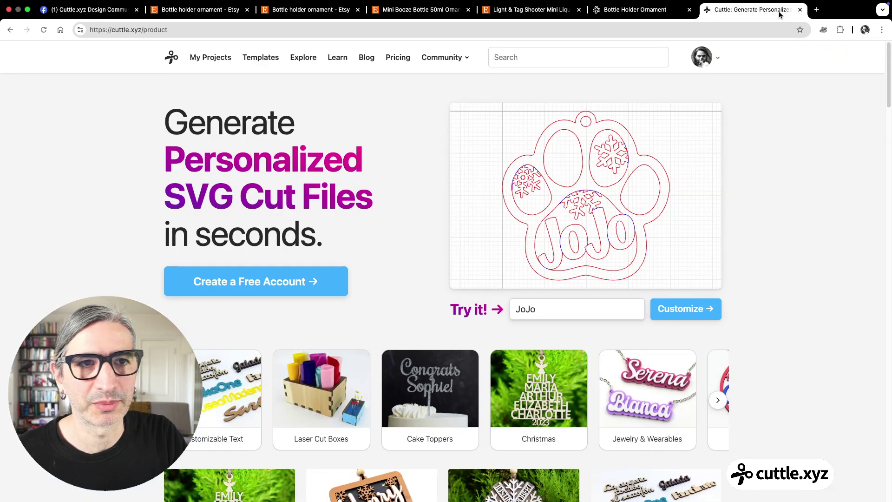
Step: Close the Cuttle product page and place a rectangle at the canvas origin of the Bottle Holder Ornament project
click(800, 10)
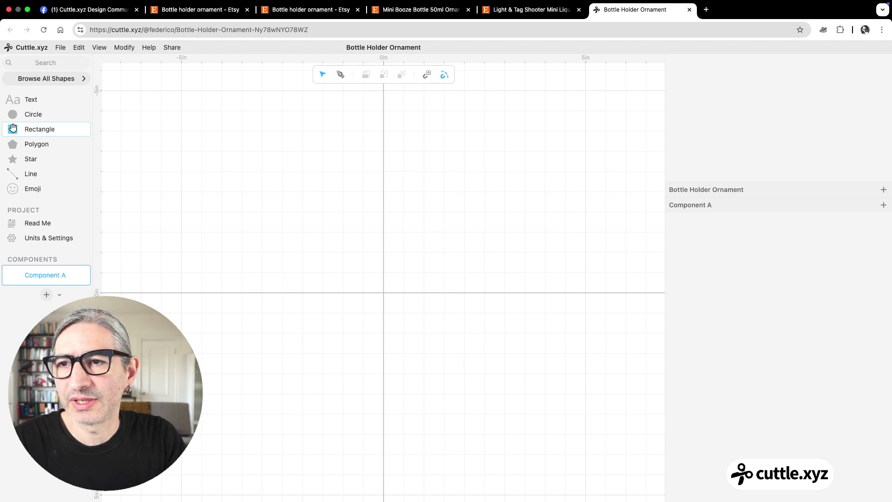
drag(13, 127, 382, 292)
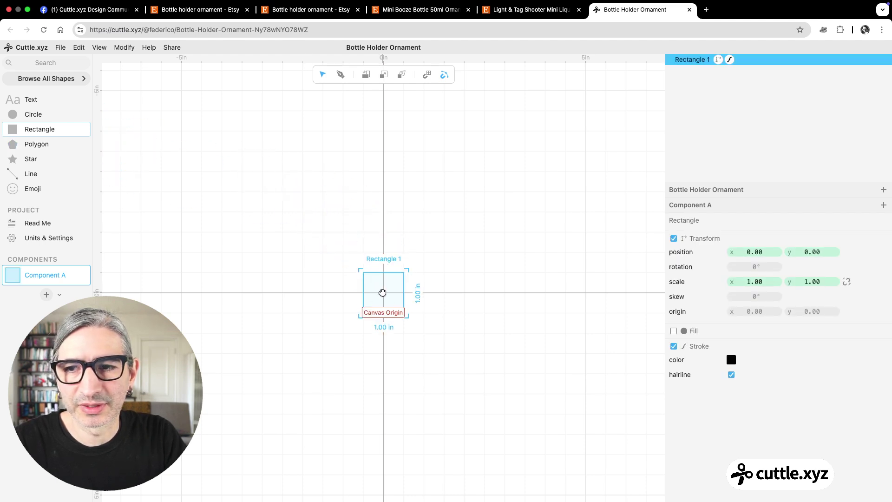
click(287, 286)
scroll(432, 315, up, 5)
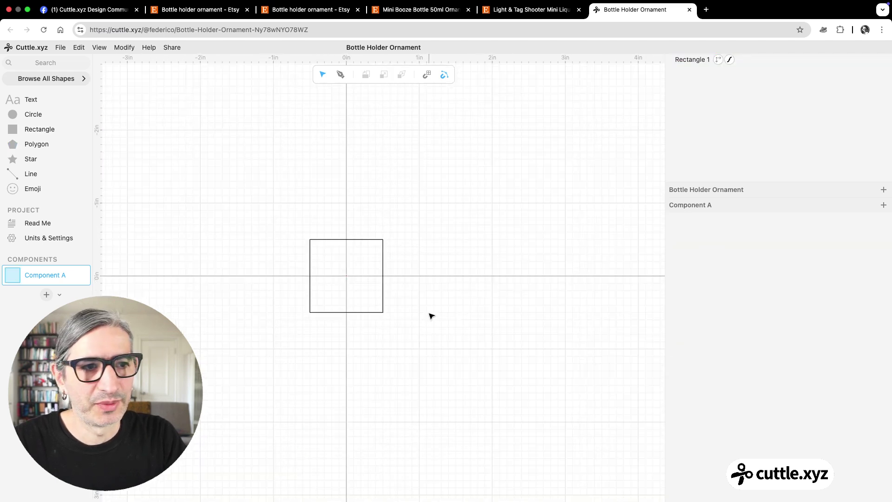
scroll(431, 316, left, 2)
Step: Rename the component containing the rectangle as "Bottle Cut out"
double_click(42, 276)
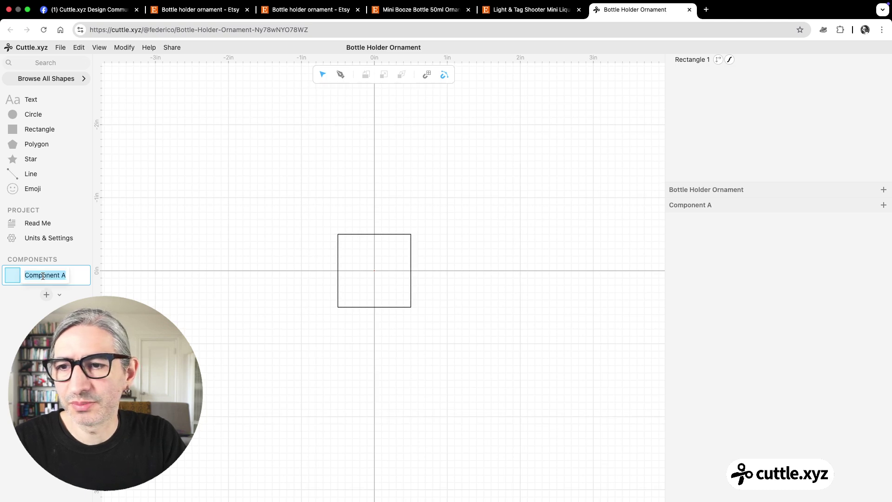
text(C)
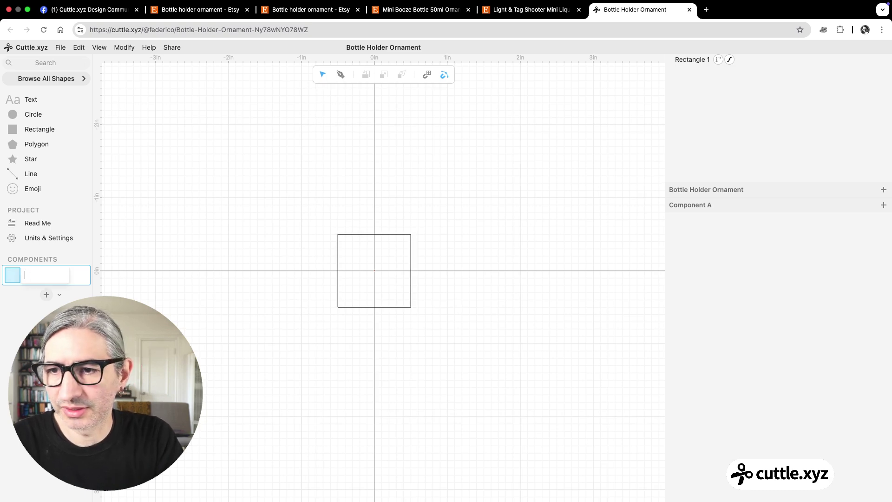
text(Bottle Cut out)
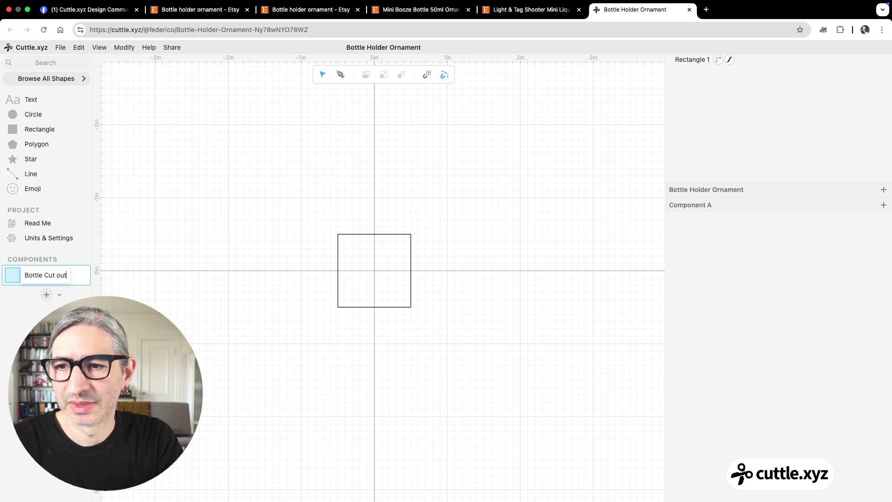
key(Return)
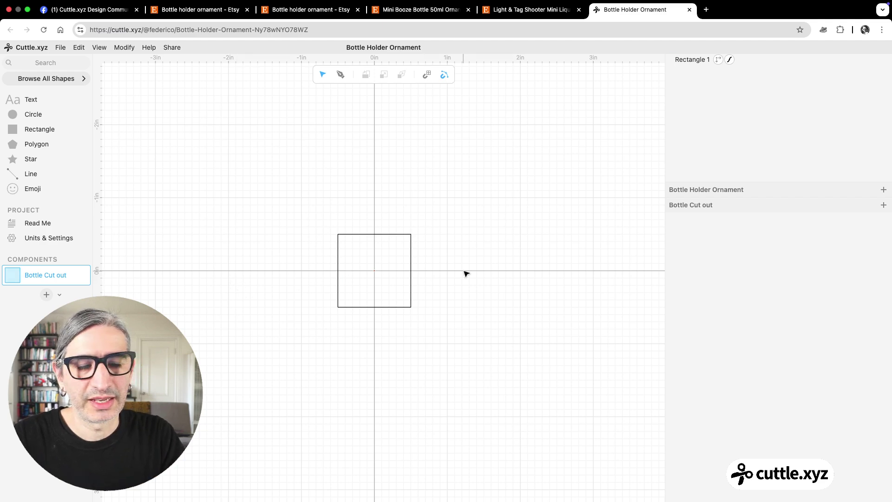
Step: Add two project-level parameters to Bottle Holder Ornament, named bottleDiameter and bottleHeight
click(883, 189)
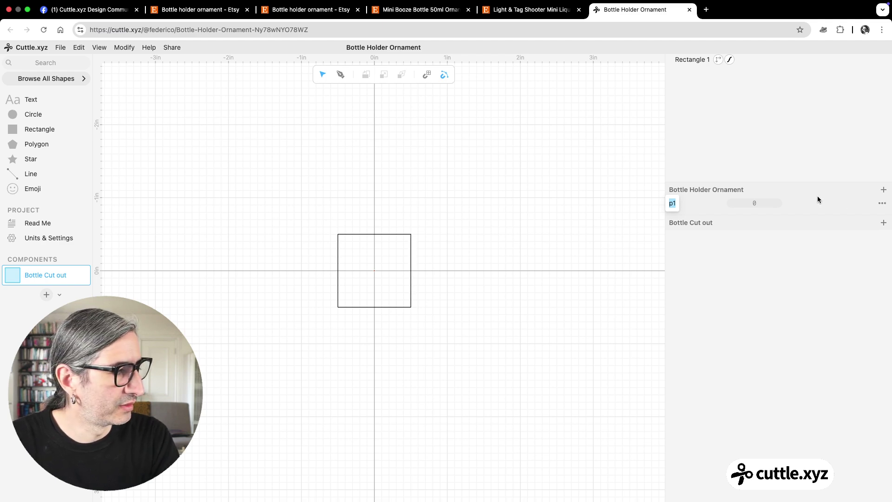
text(bot)
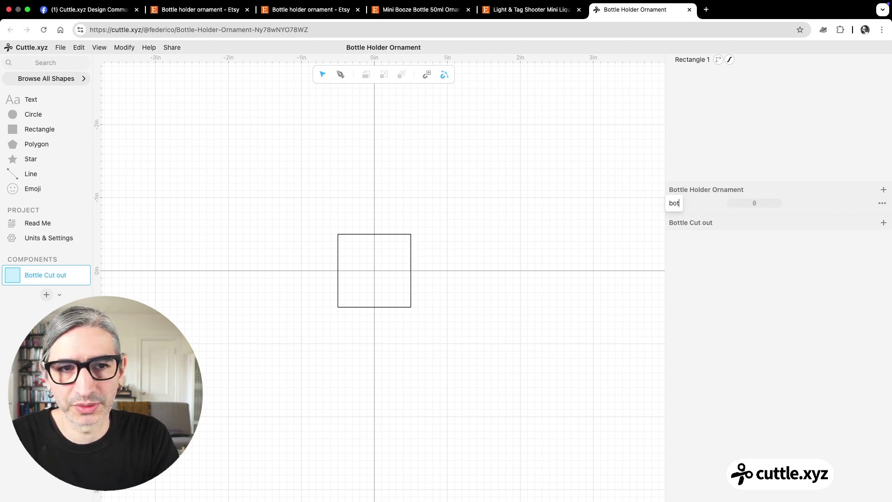
text(tleDiame)
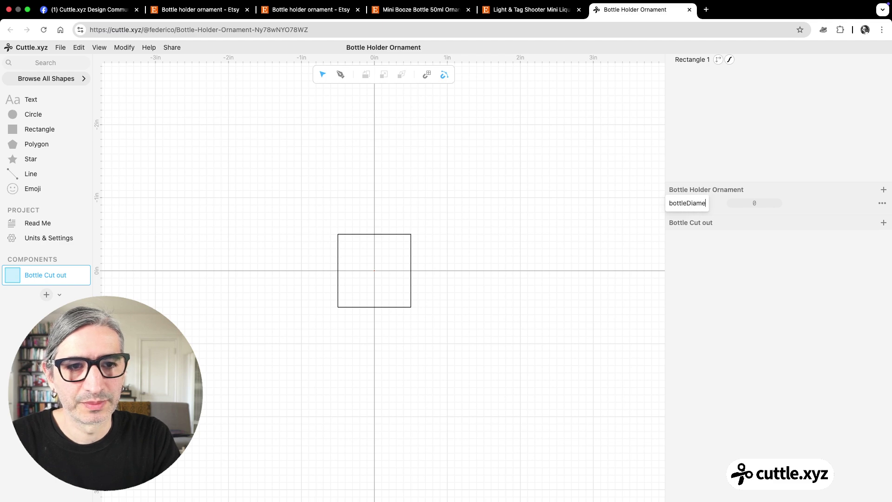
text(ter)
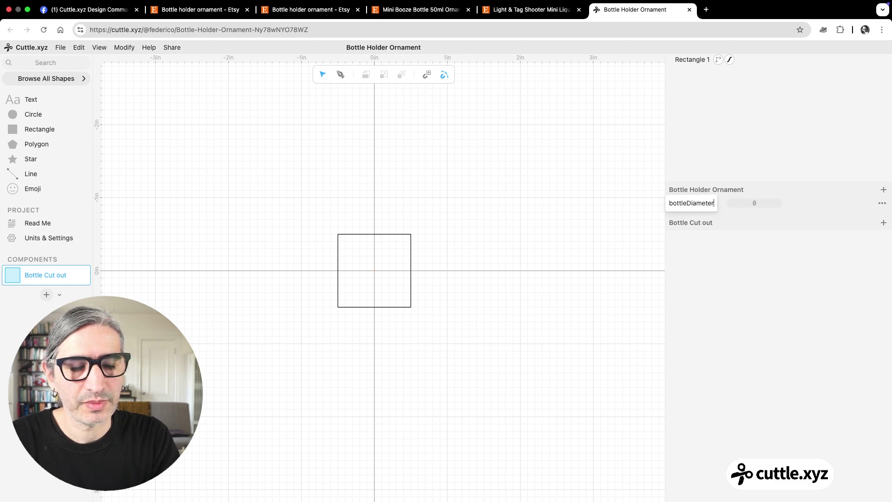
click(883, 189)
text(bo)
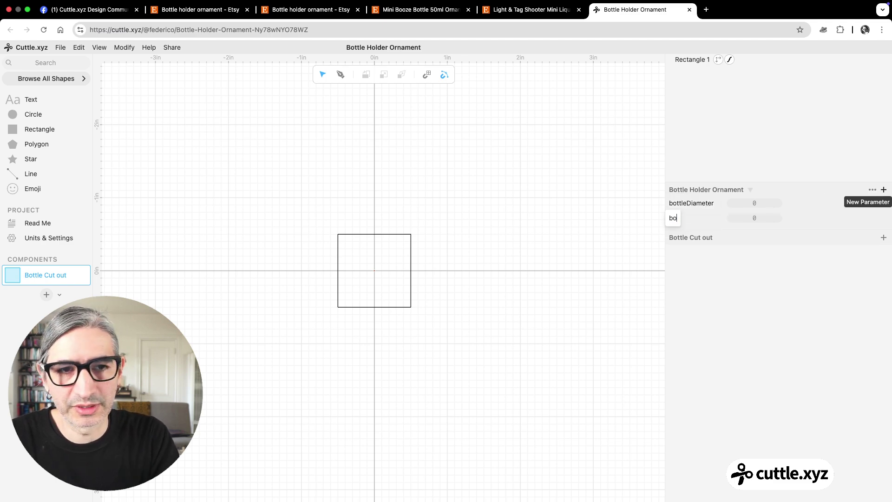
text(ttleH)
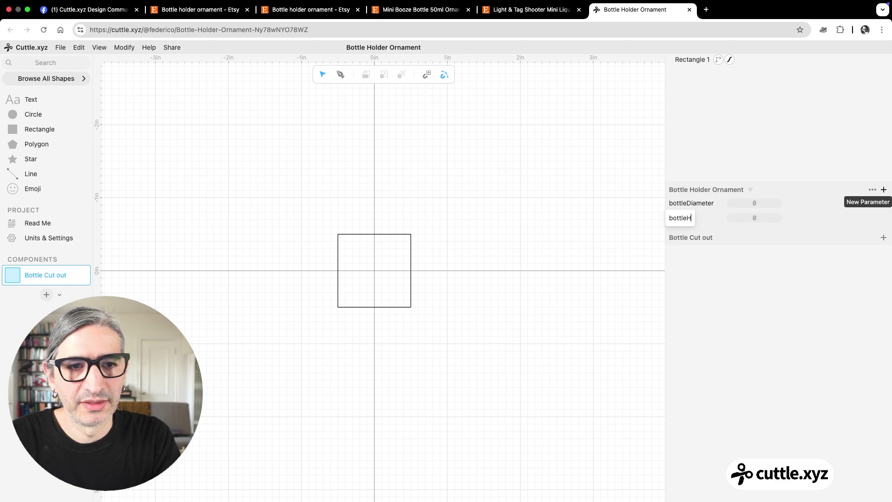
text(eight)
click(592, 271)
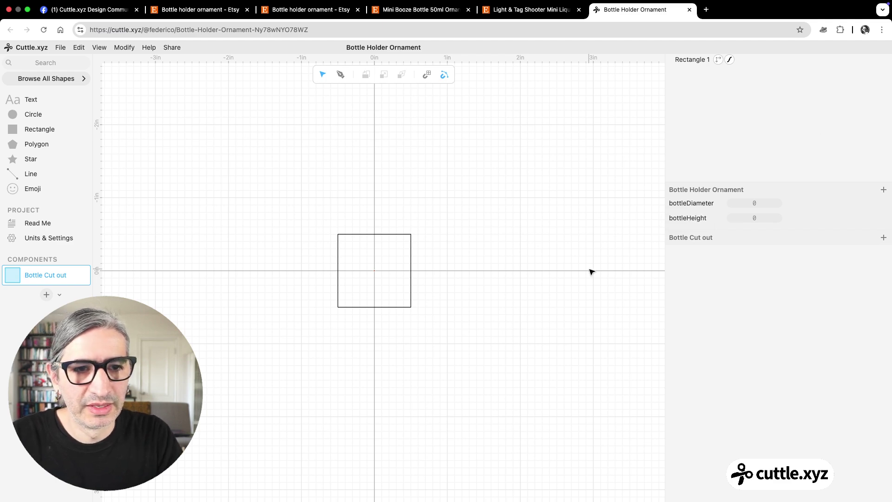
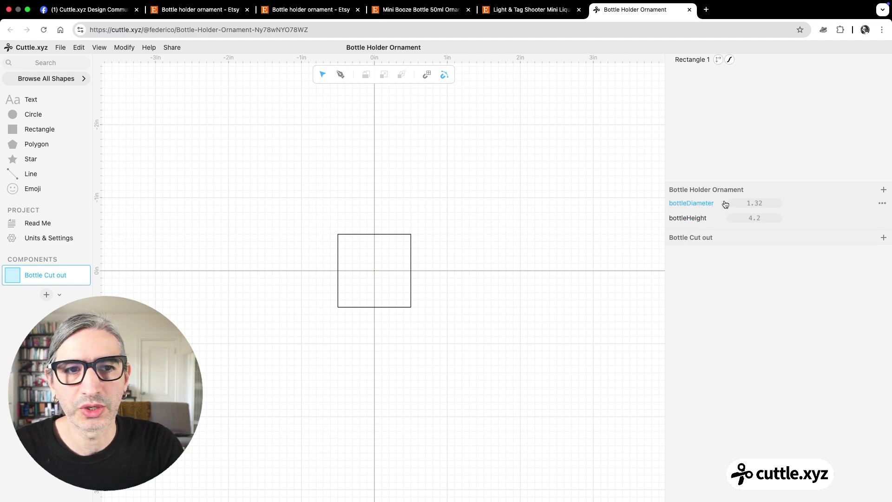
Step: Link the rectangle's vertical scale to the bottleHeight parameter
drag(312, 222, 421, 317)
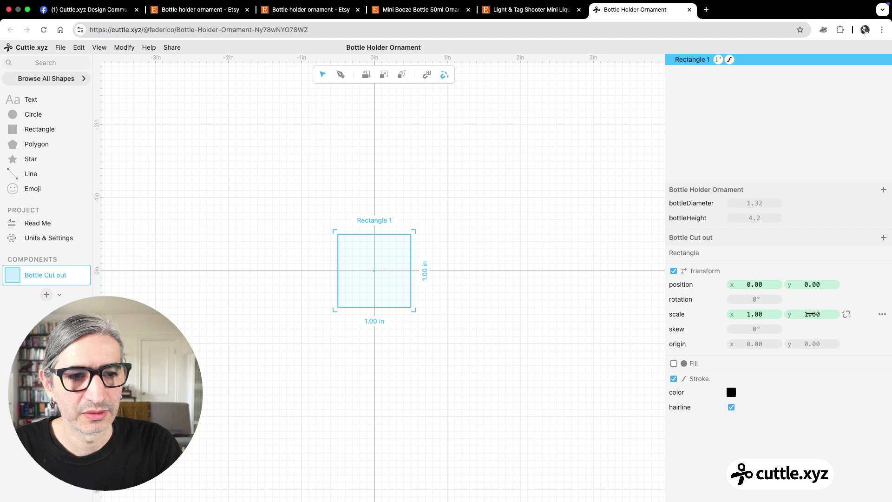
drag(809, 314, 831, 314)
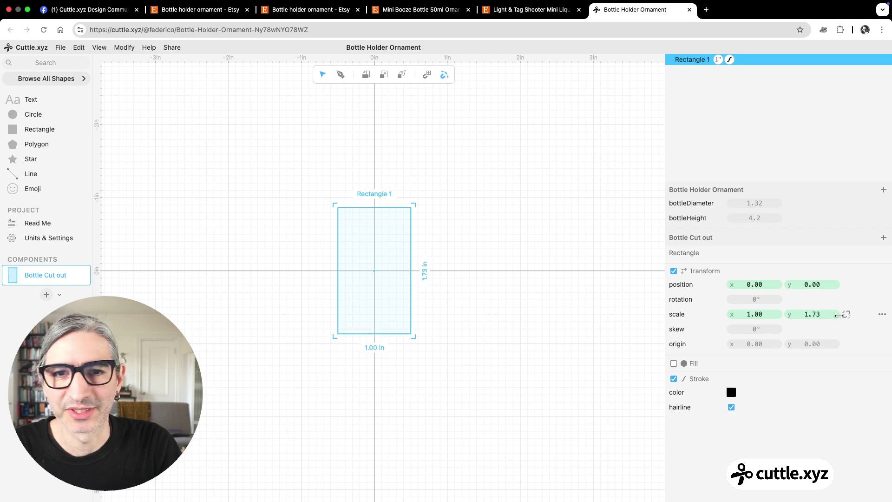
click(810, 316)
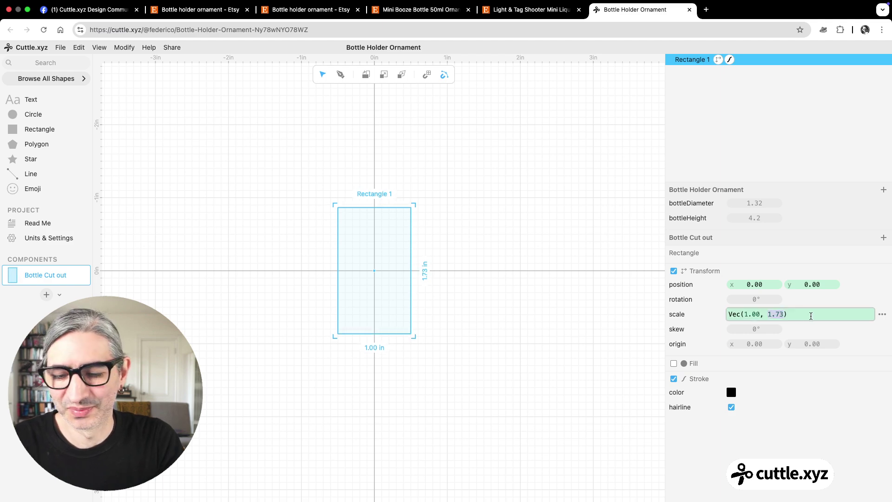
text(bo)
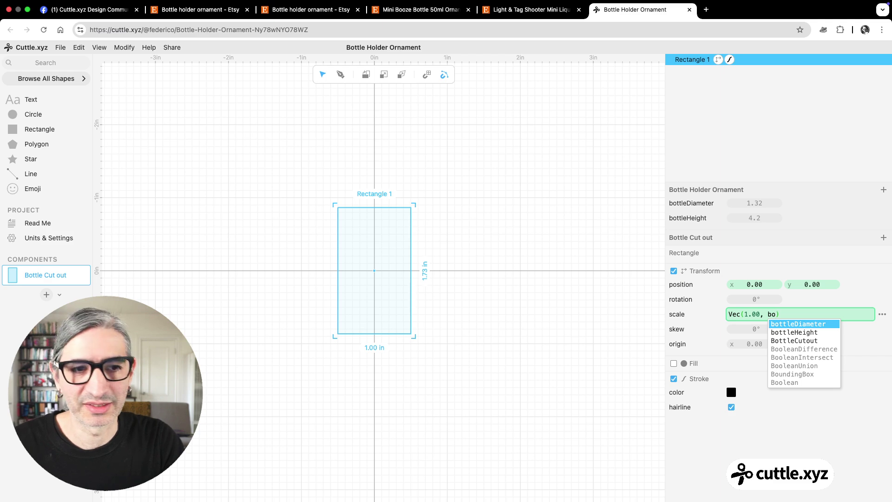
click(802, 334)
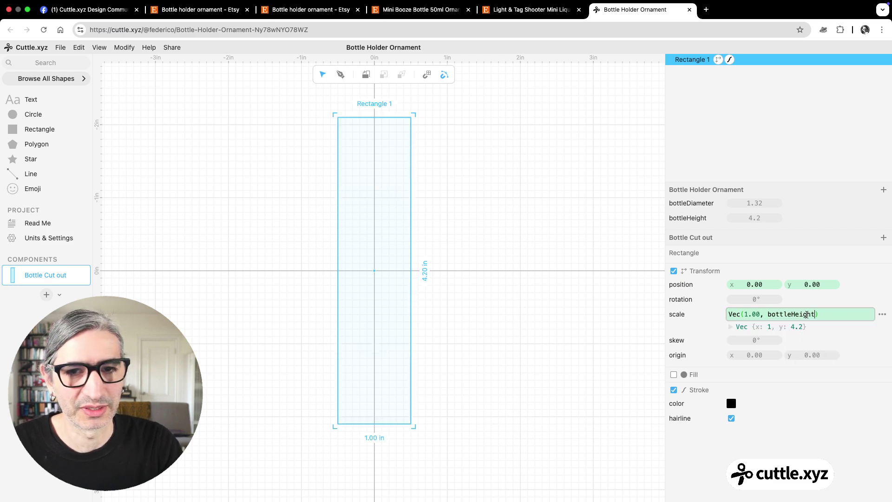
Step: Link the rectangle's horizontal scale to the bottleDiameter parameter, so the scale reads Vec(bottleDiameter, bottleHeight)
drag(752, 314, 862, 316)
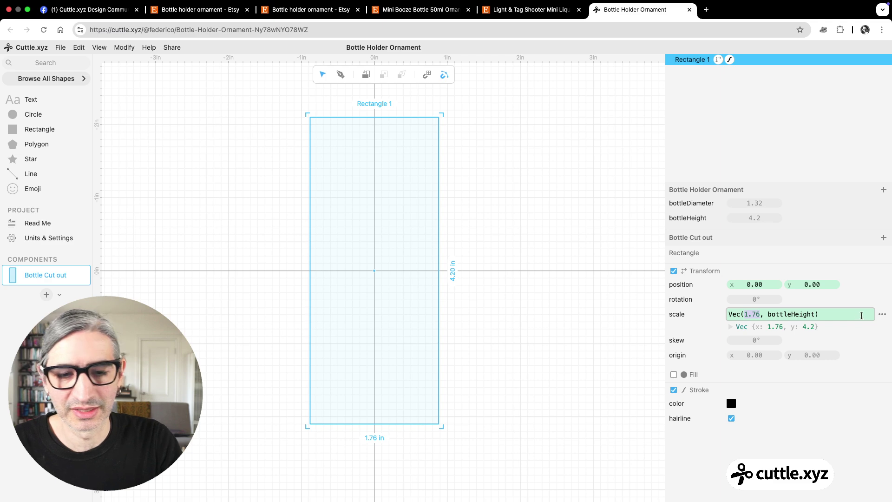
text(bot)
click(789, 323)
click(443, 325)
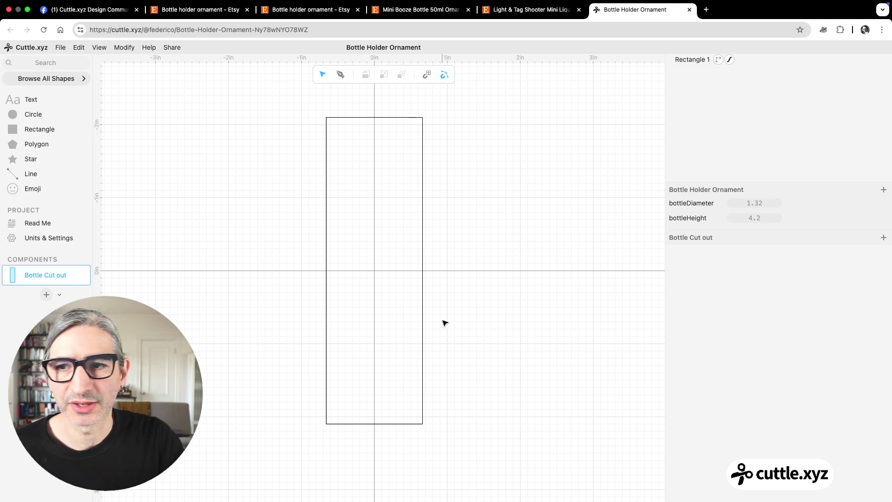
Step: Apply Round Corners to the bottle cutout rectangle and set the radius to 0.08
scroll(443, 316, down, 1)
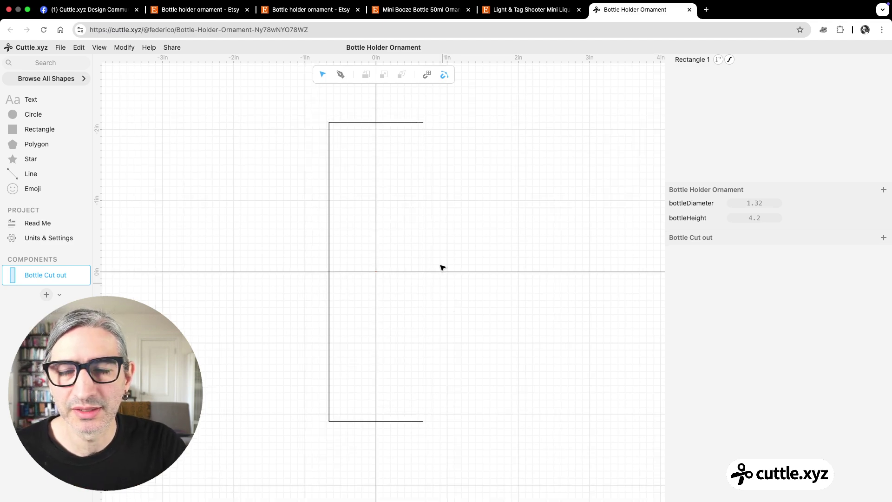
drag(314, 124, 359, 159)
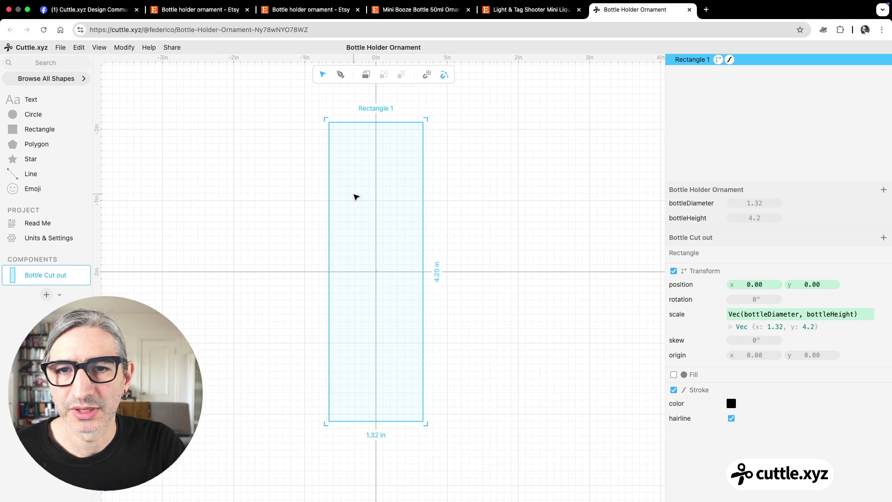
click(131, 49)
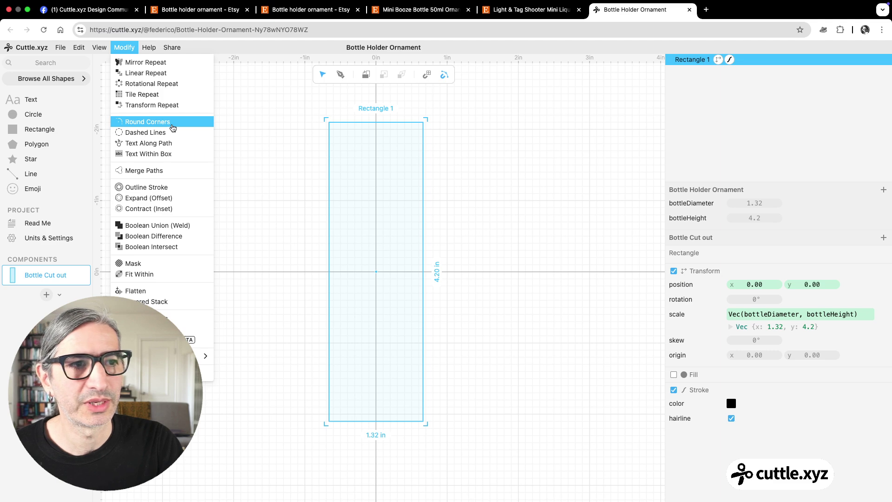
click(173, 128)
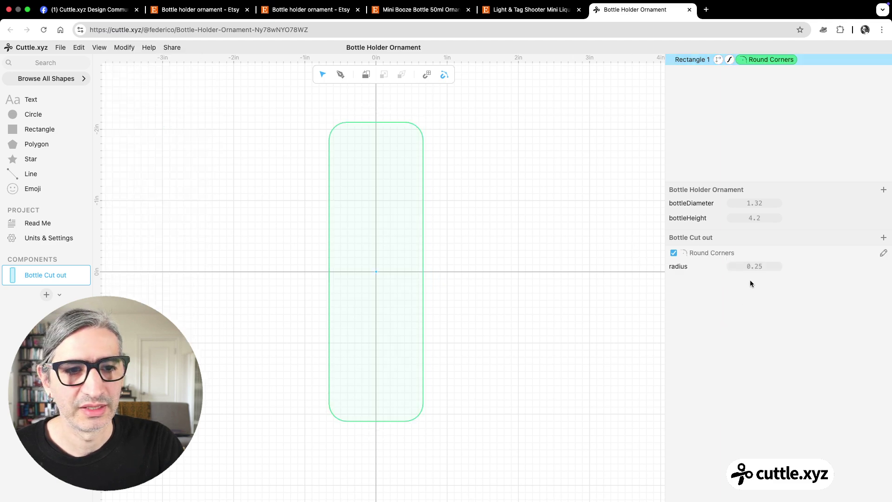
drag(758, 267, 740, 266)
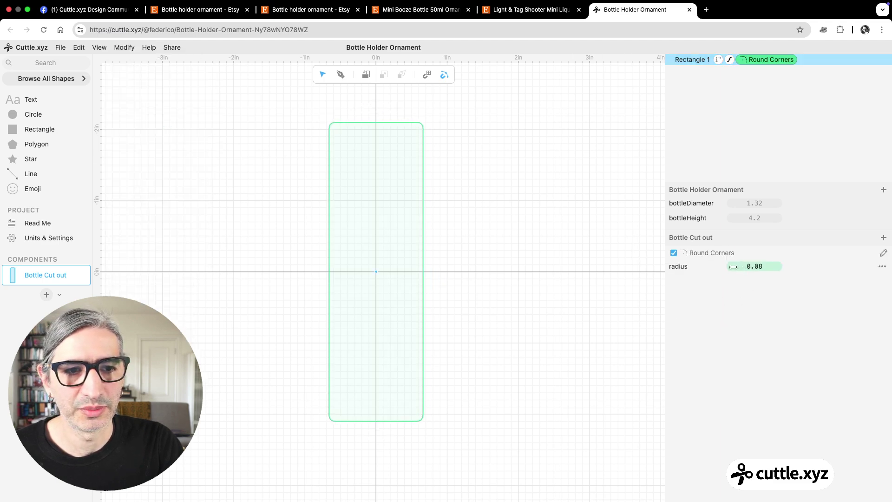
click(578, 303)
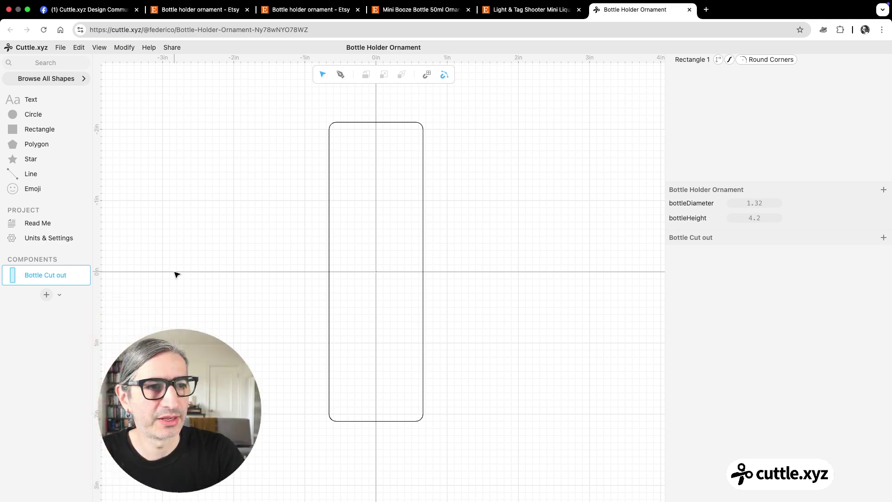
Step: Add a component named "Frame" and place the Bottle Cut out component at its canvas origin
click(46, 294)
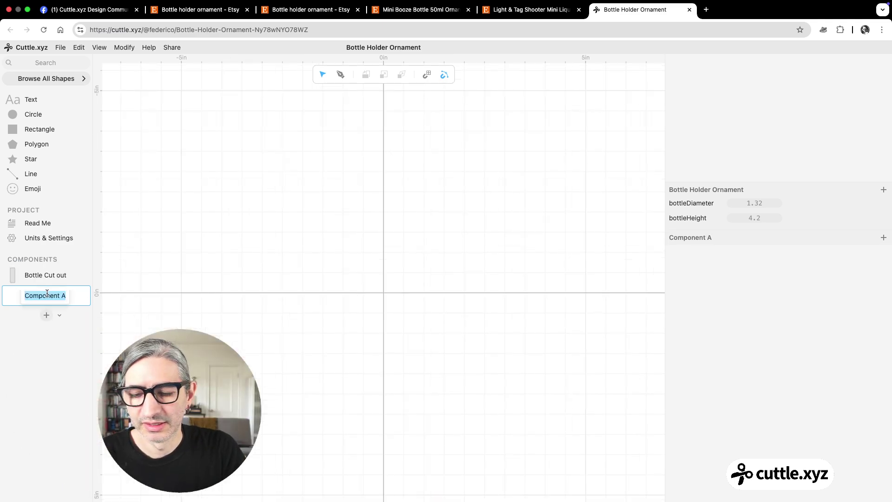
text(Frame)
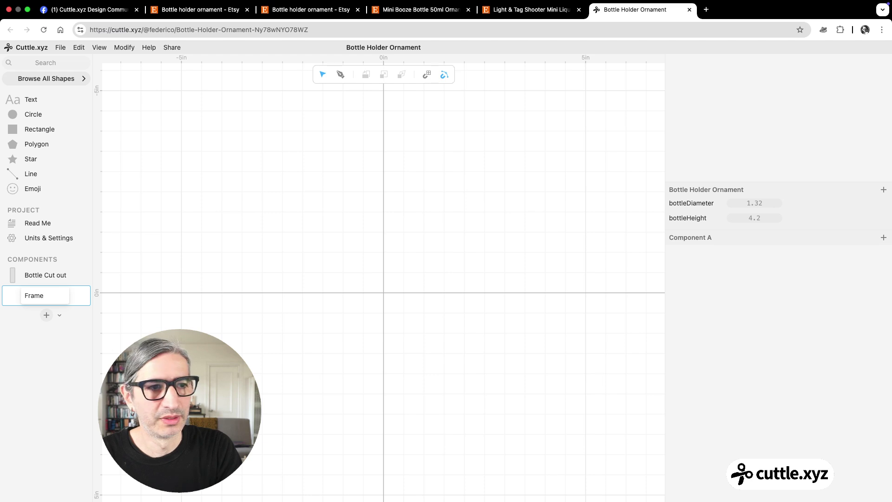
key(Return)
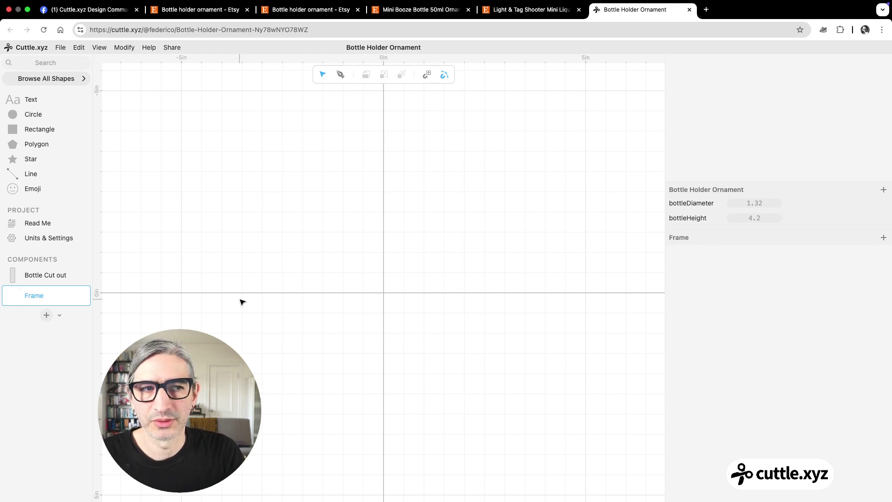
drag(13, 275, 384, 293)
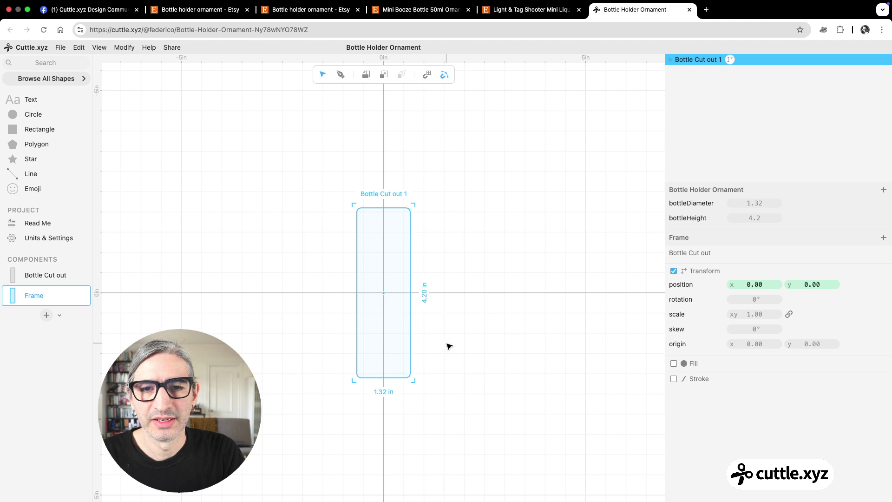
click(449, 346)
Step: Place a new rectangle at the canvas origin of the Frame component, over the bottle cutout
scroll(440, 336, up, 4)
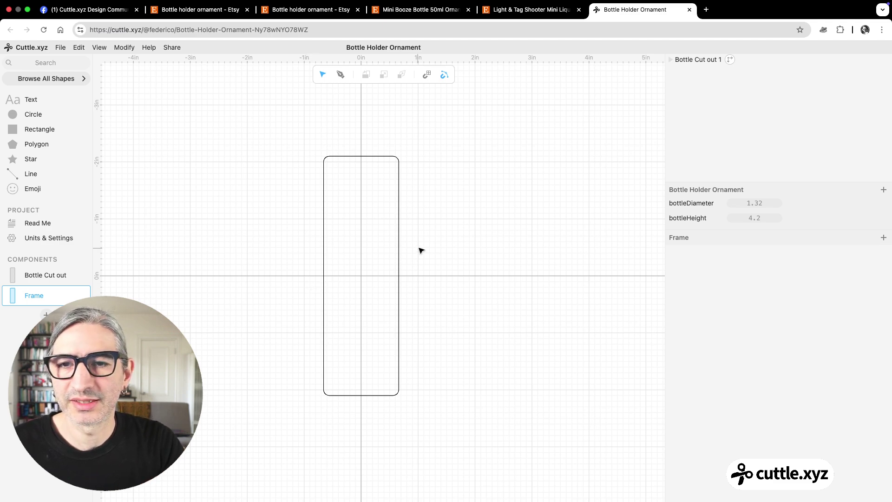
scroll(431, 257, up, 1)
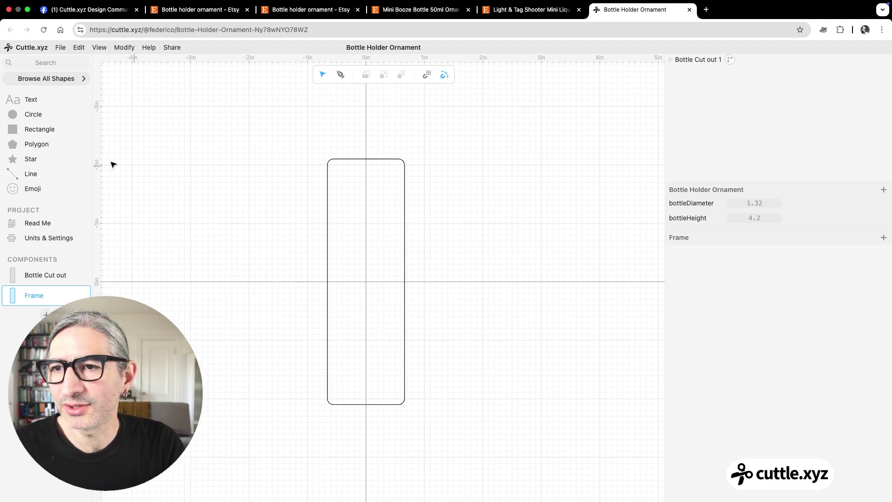
drag(12, 130, 367, 282)
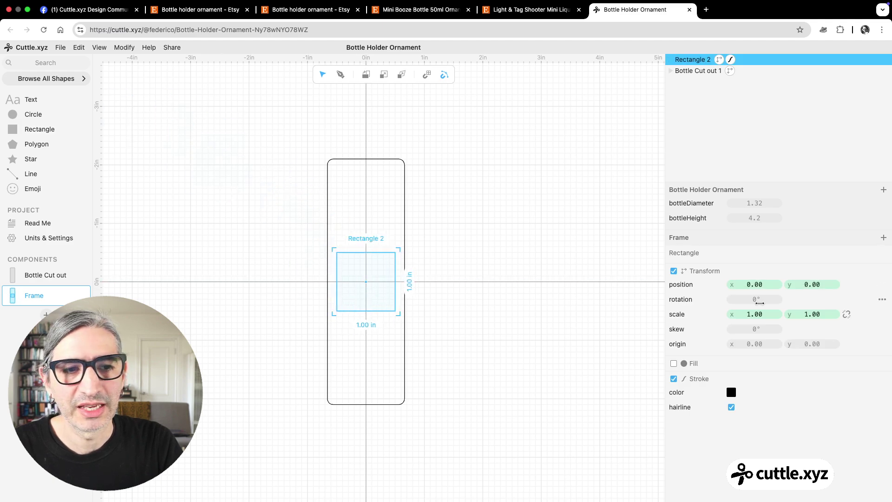
Step: Set the new frame rectangle's scale to Vec(bottleDiameter, bottleHeight) so it follows the bottle parameters
click(754, 314)
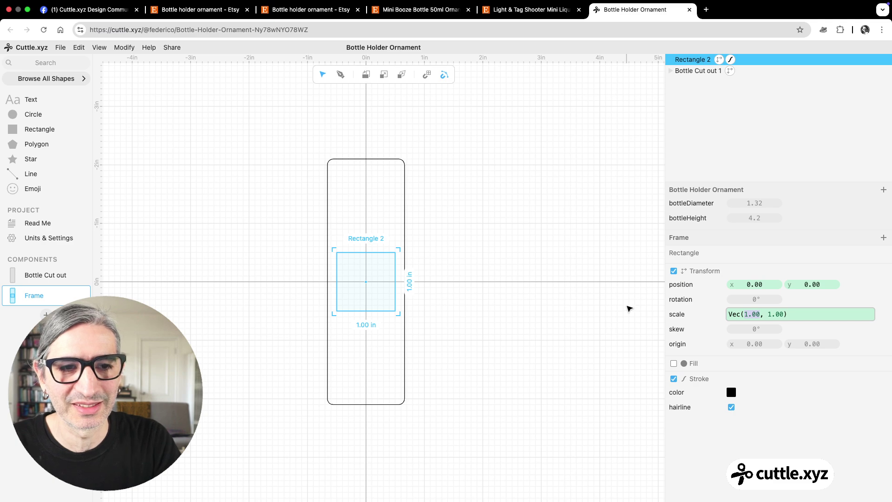
drag(748, 314, 766, 307)
text(bottleDiameter, )
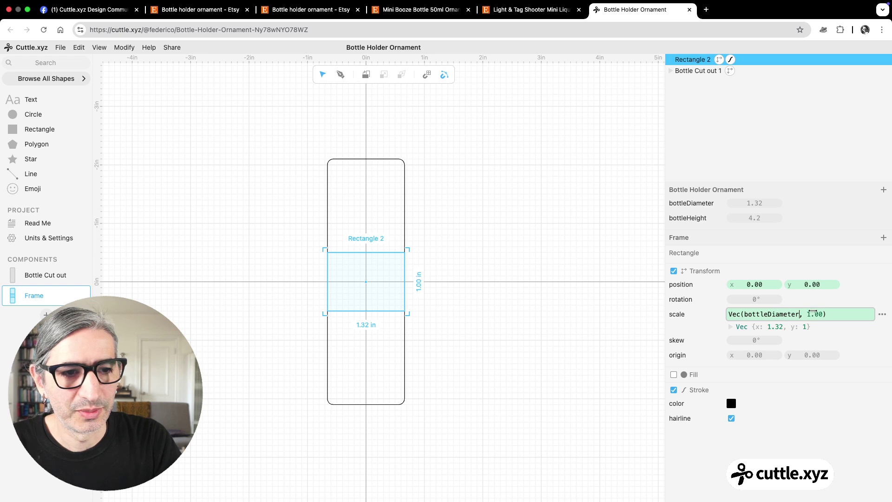
text(bottleHeight)
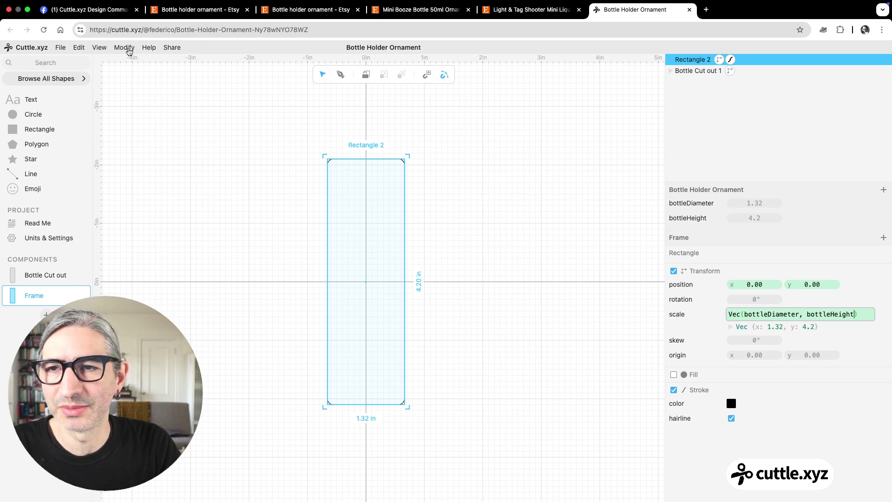
Step: Apply Expand (Offset) to the frame rectangle with a distance of 0.5
click(129, 51)
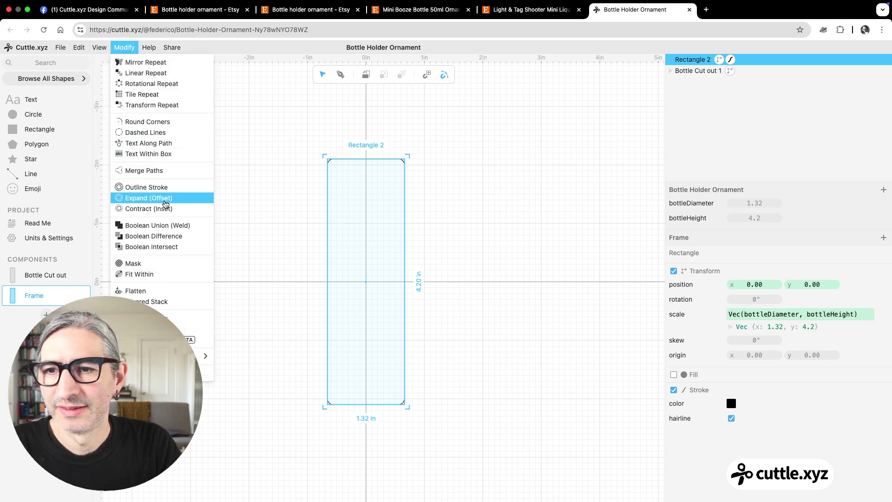
click(164, 204)
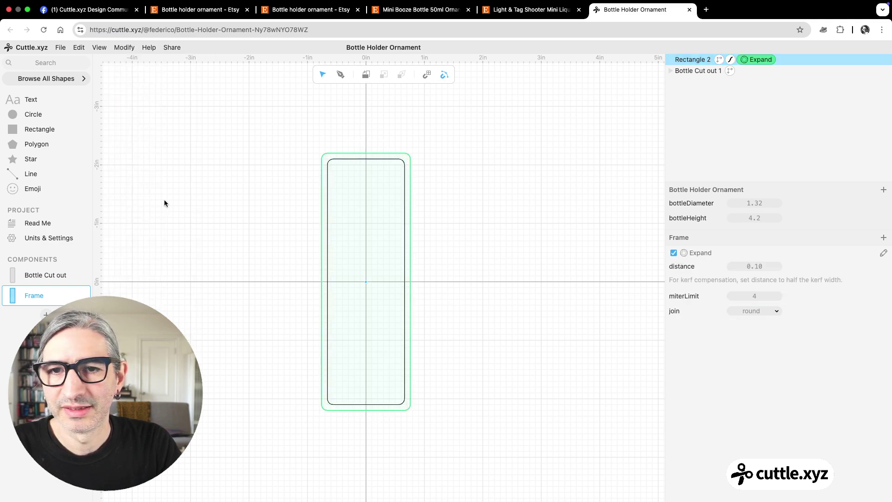
click(761, 267)
text(0.5)
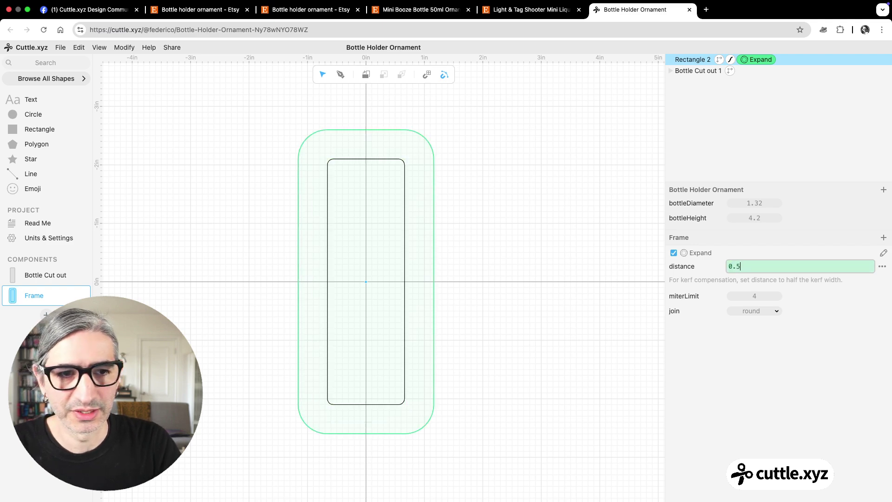
click(508, 243)
Step: Change the stroke color of the expanded frame rectangle to red
click(430, 157)
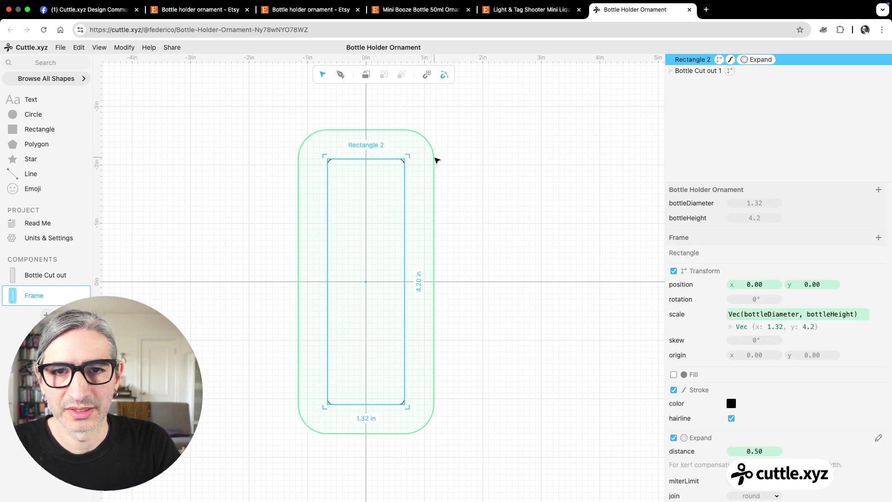
click(731, 403)
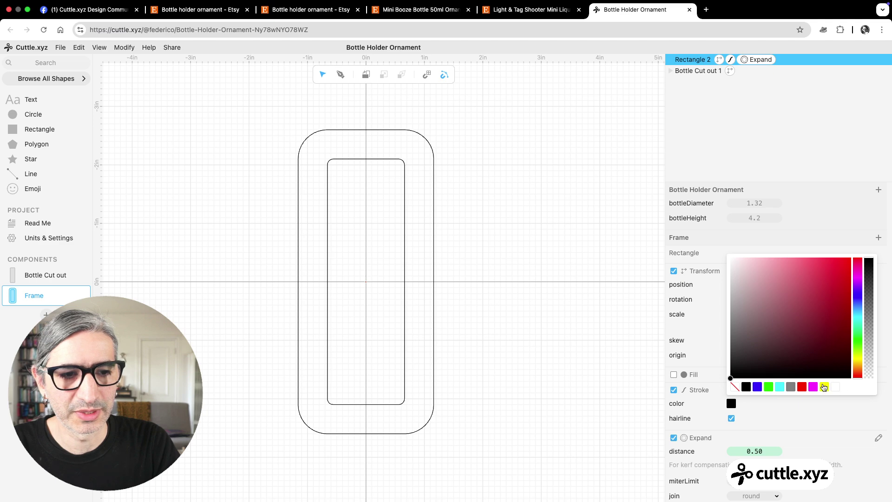
click(802, 386)
click(563, 333)
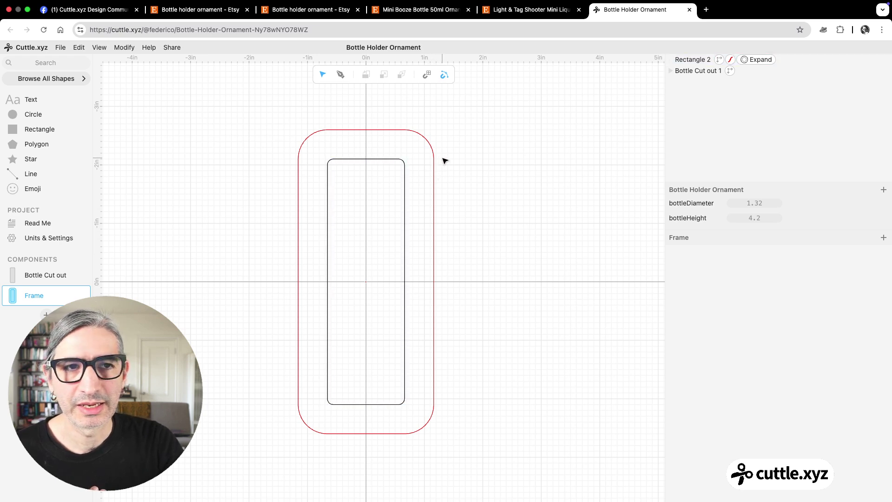
click(698, 59)
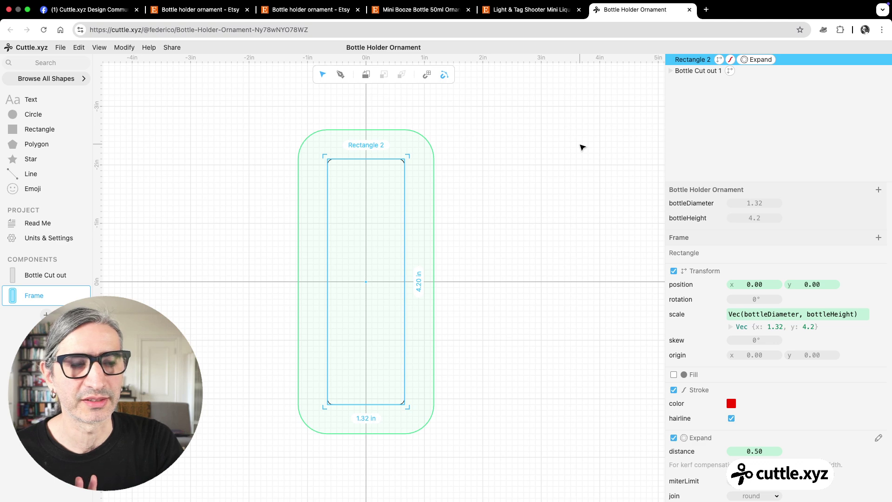
click(402, 187)
click(436, 167)
click(471, 169)
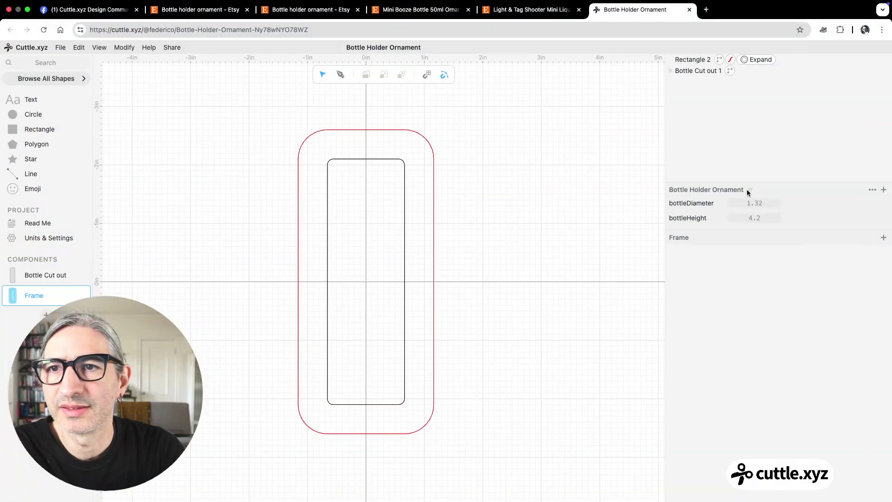
Step: Switch to the Facebook group post, examine the tree and snowman bottle holder photos for the ring design, and return to Cuttle
click(85, 9)
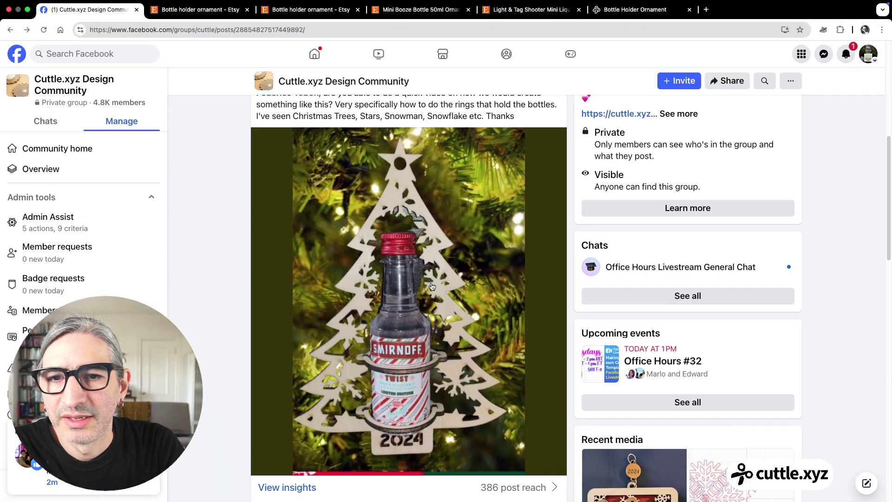
scroll(416, 264, down, 1)
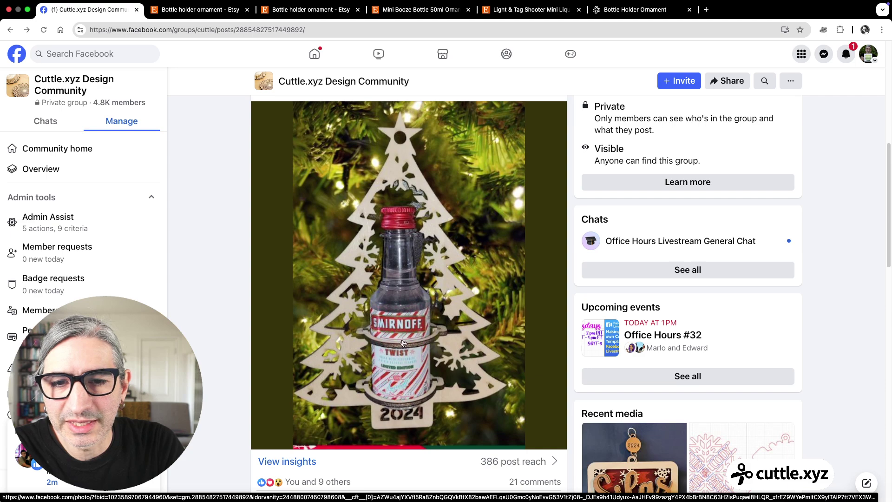
scroll(404, 341, down, 1)
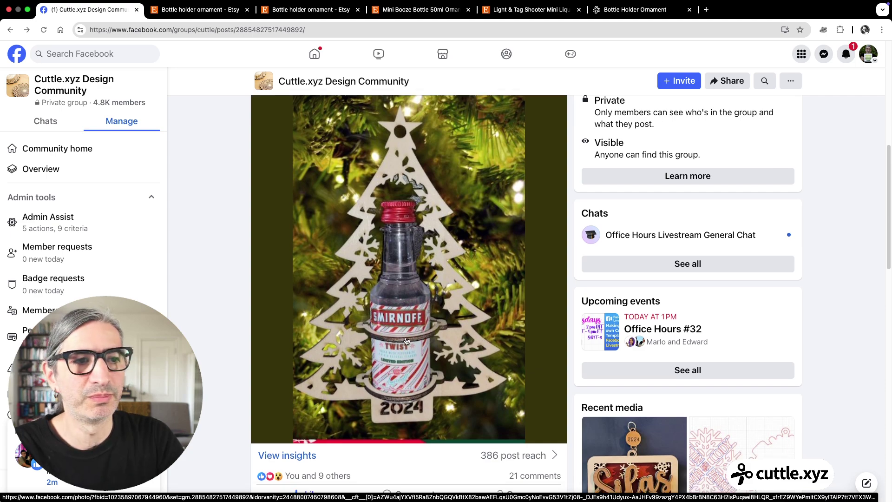
scroll(405, 341, down, 9)
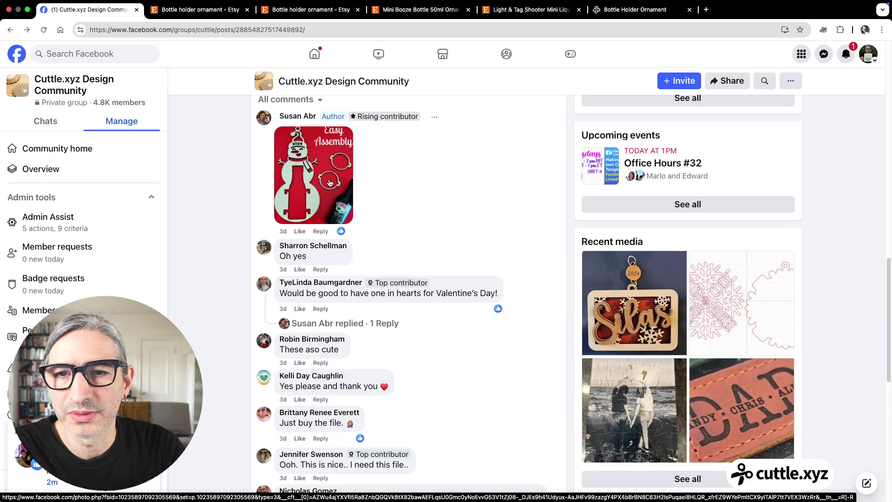
click(329, 183)
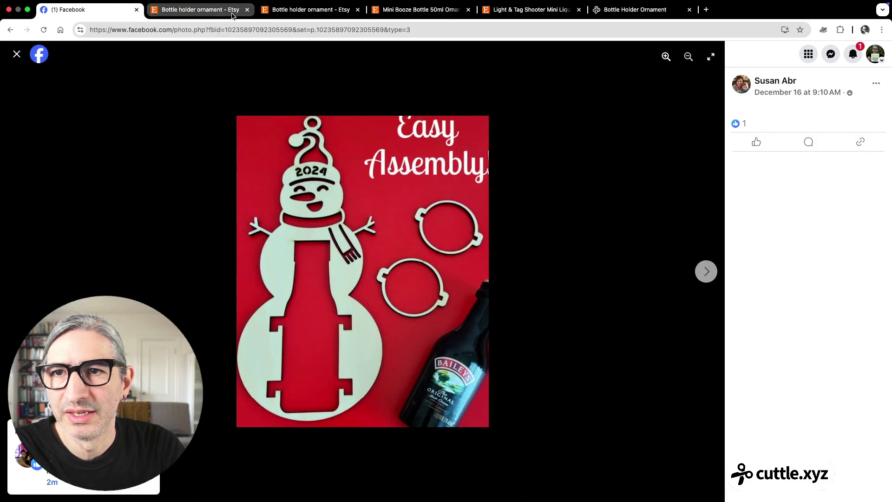
click(621, 18)
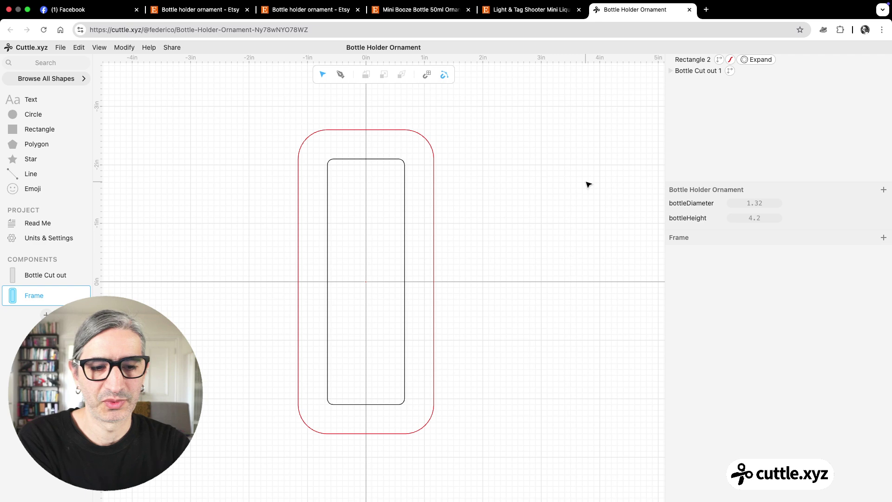
Step: Add a component named "Ring" and place a circle at its canvas origin
click(46, 315)
text(Ring)
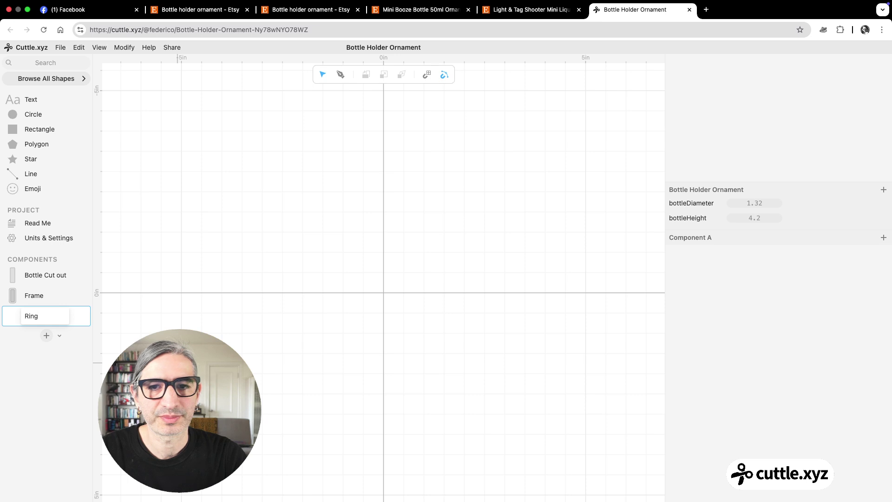
key(Return)
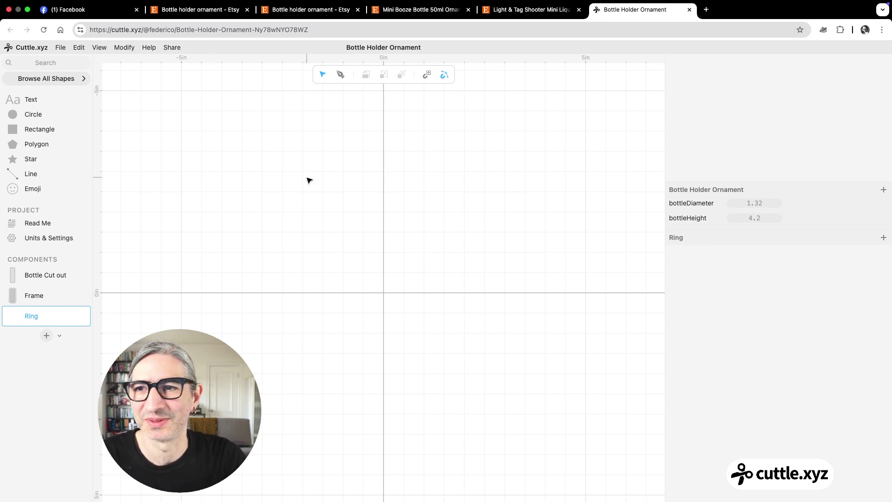
drag(15, 113, 390, 296)
scroll(389, 296, up, 5)
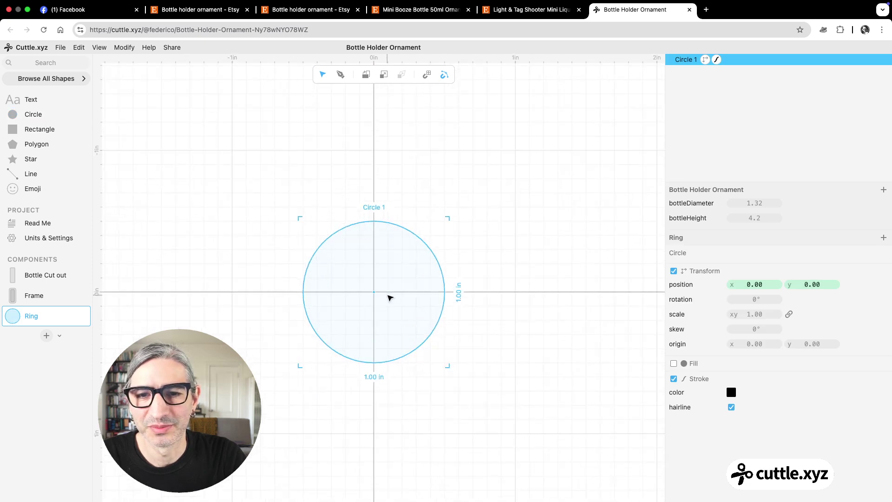
scroll(396, 288, down, 1)
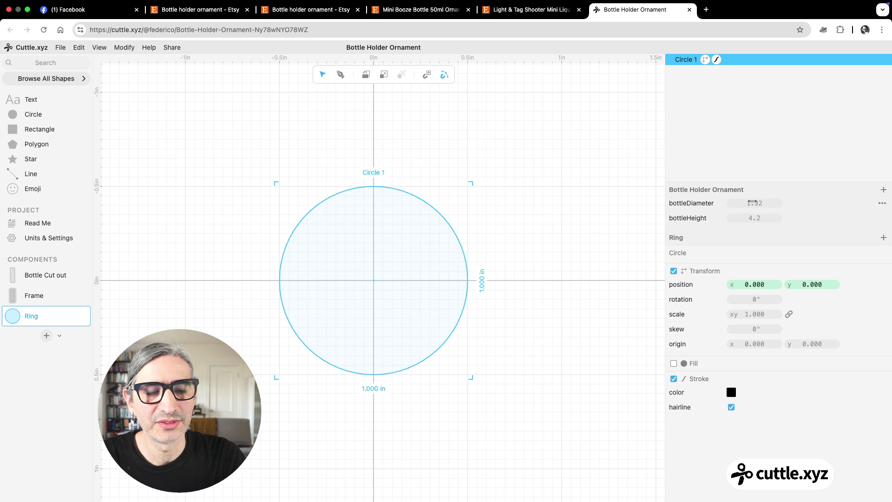
Step: Link the ring circle's uniform scale to the bottleDiameter parameter
click(753, 203)
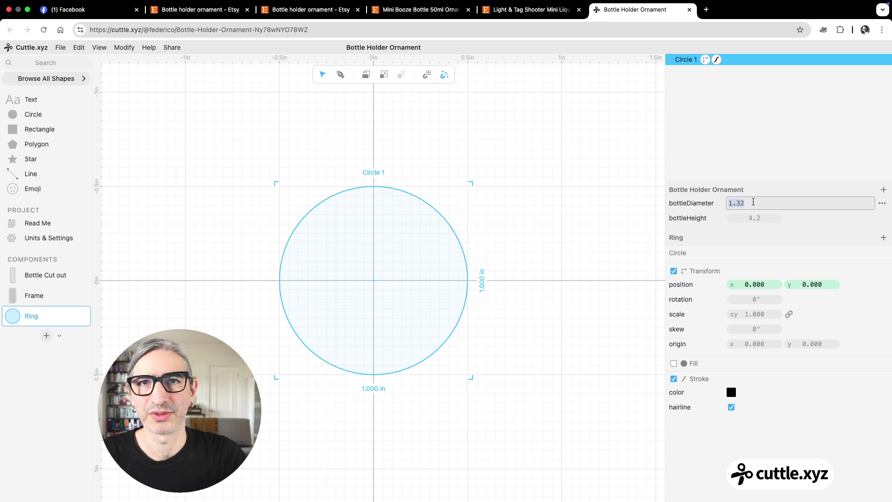
click(752, 314)
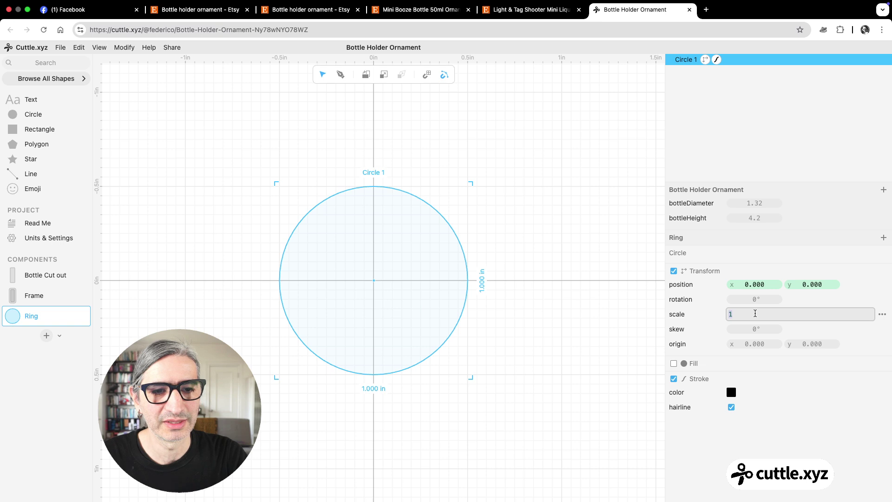
text(bottleDiameter)
key(Return)
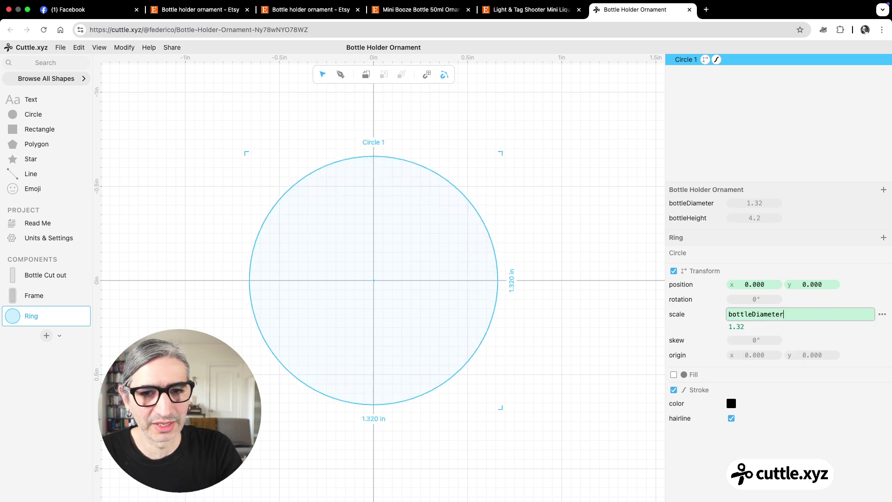
click(617, 352)
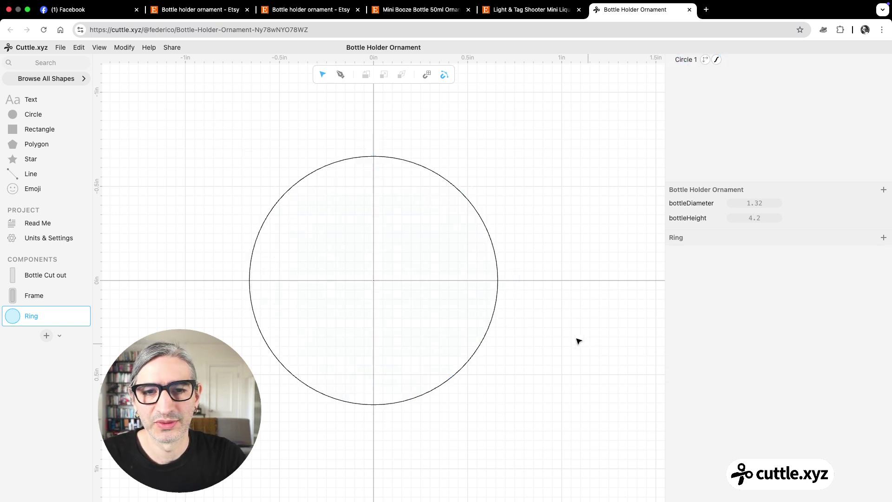
Step: Adjust the project's bottleDiameter parameter to 1.31 to test the linked circle
click(467, 180)
mouse_move(756, 203)
mouse_down()
mouse_move(771, 203)
mouse_move(753, 206)
mouse_up()
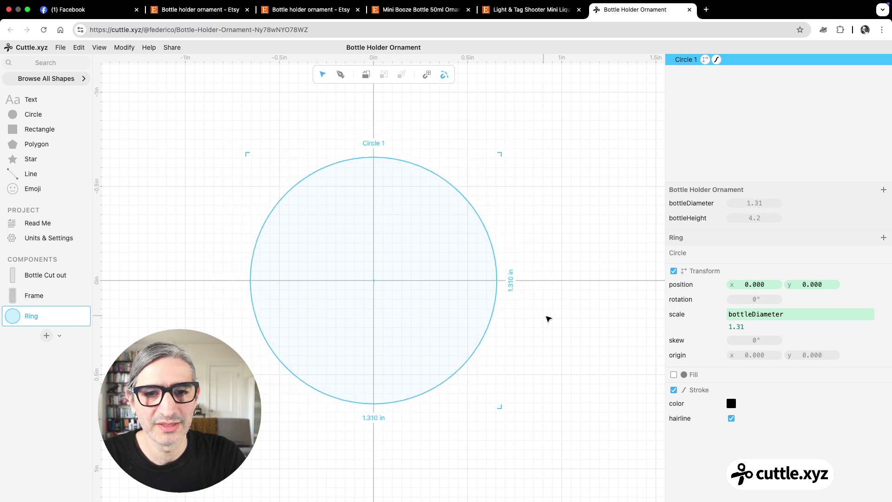
click(547, 318)
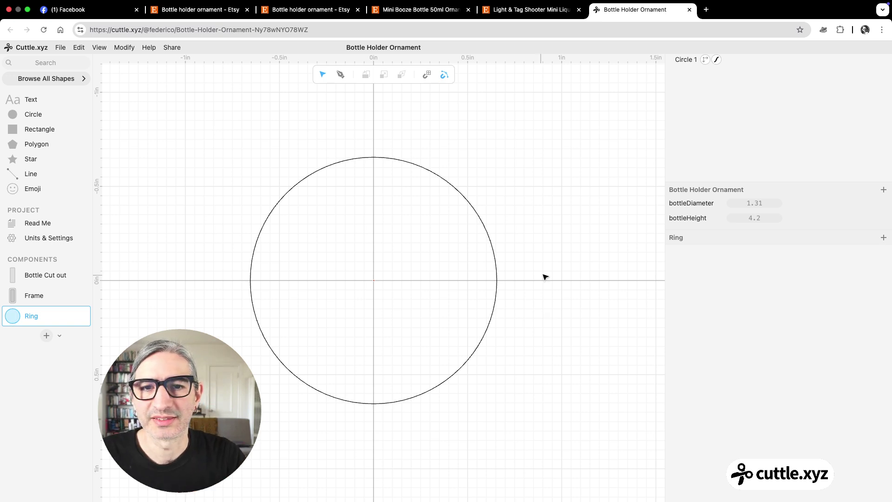
Step: Turn off the circle's hairline stroke, set the stroke width to 0.141 and its alignment to outer
click(496, 264)
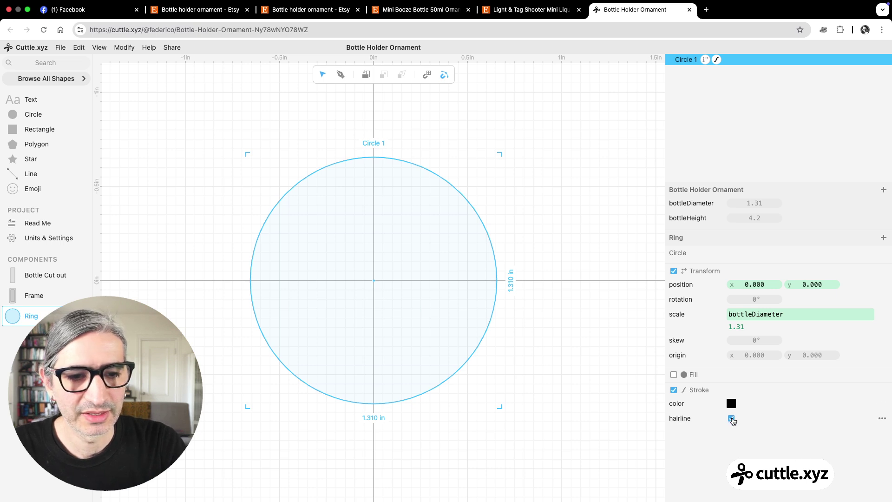
click(731, 419)
scroll(736, 425, down, 1)
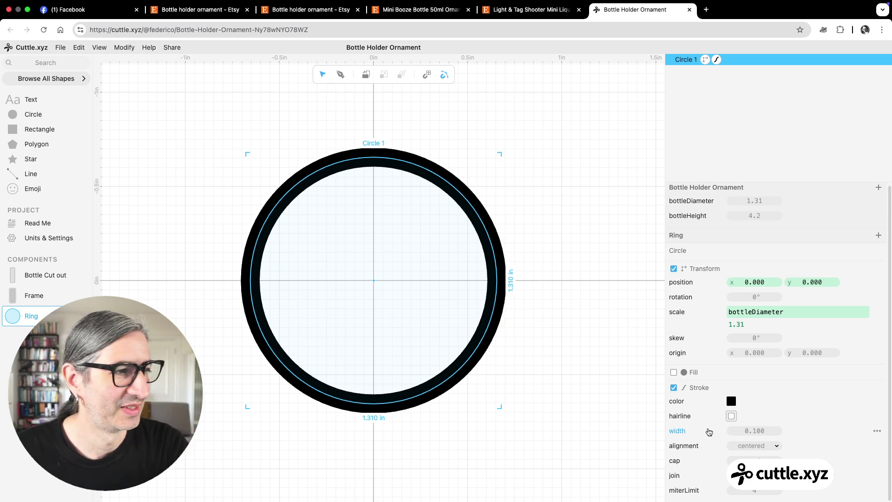
mouse_move(748, 431)
mouse_down()
mouse_move(766, 428)
mouse_move(741, 425)
mouse_move(797, 419)
mouse_up()
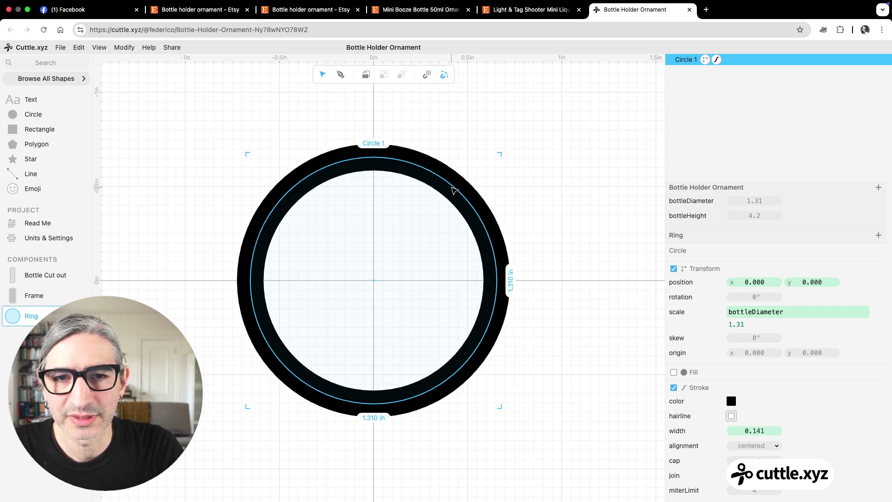
click(752, 445)
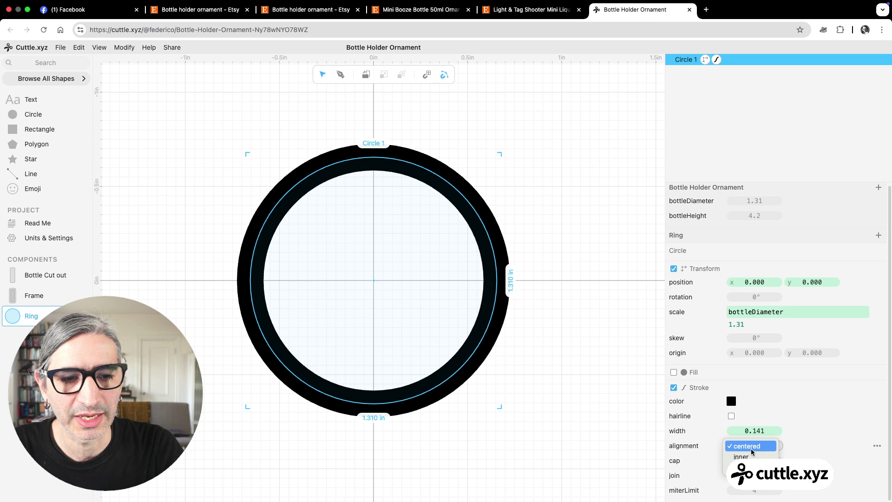
click(743, 466)
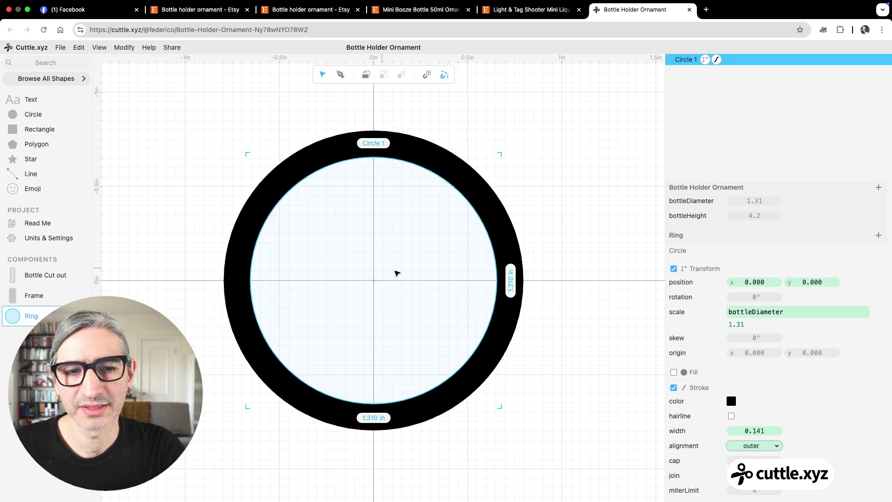
Step: Enable the ring circle's fill and set the fill color to white
click(673, 372)
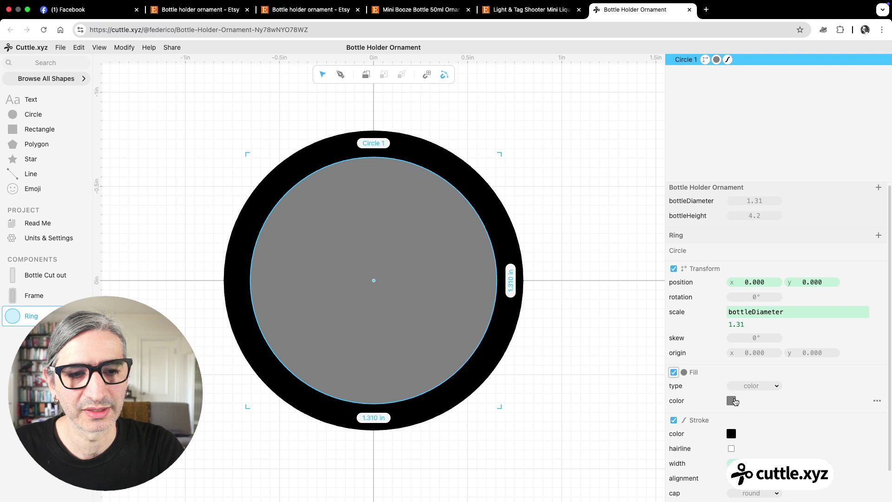
click(732, 400)
click(835, 384)
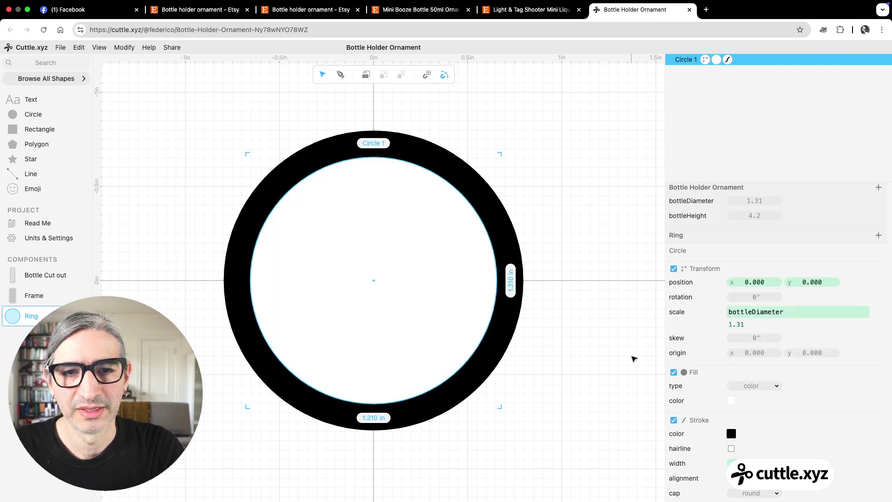
click(633, 359)
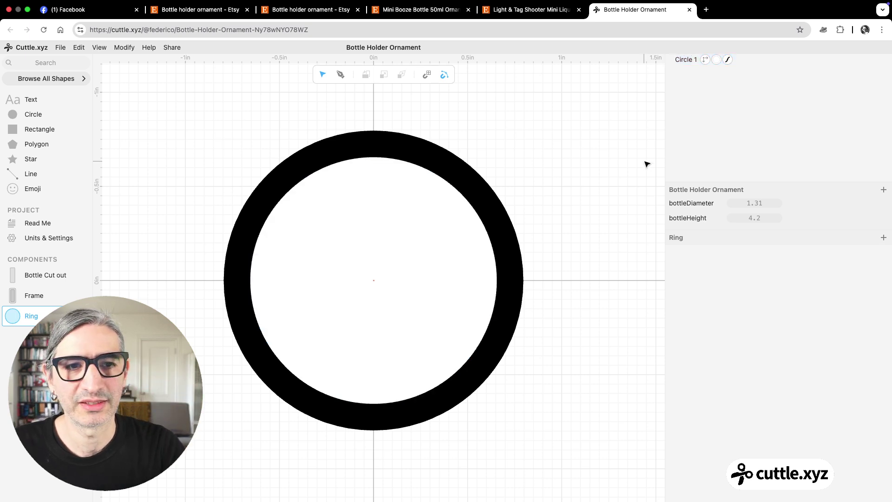
Step: Add a project parameter named ringThickness with a value of 0.2
click(883, 192)
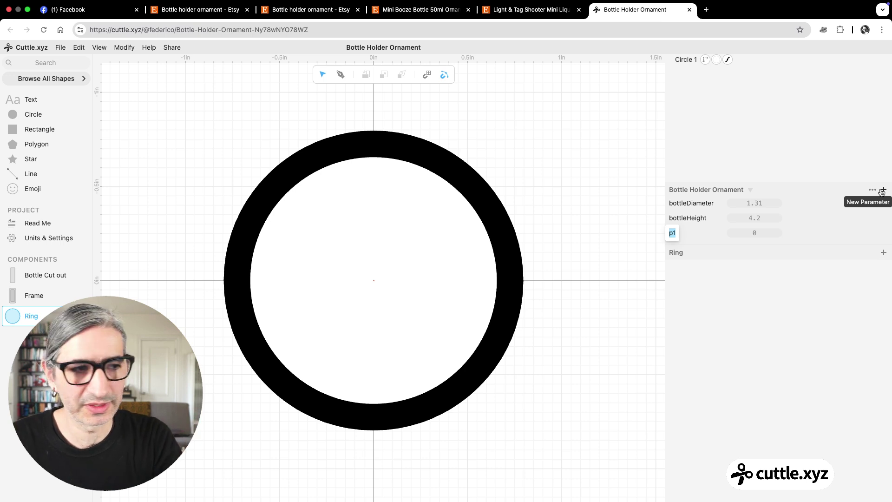
text(ringThickness)
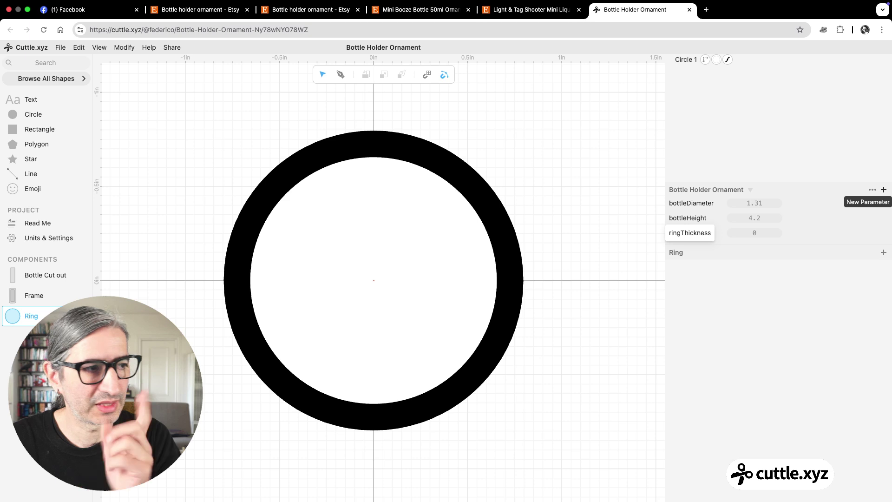
key(Tab)
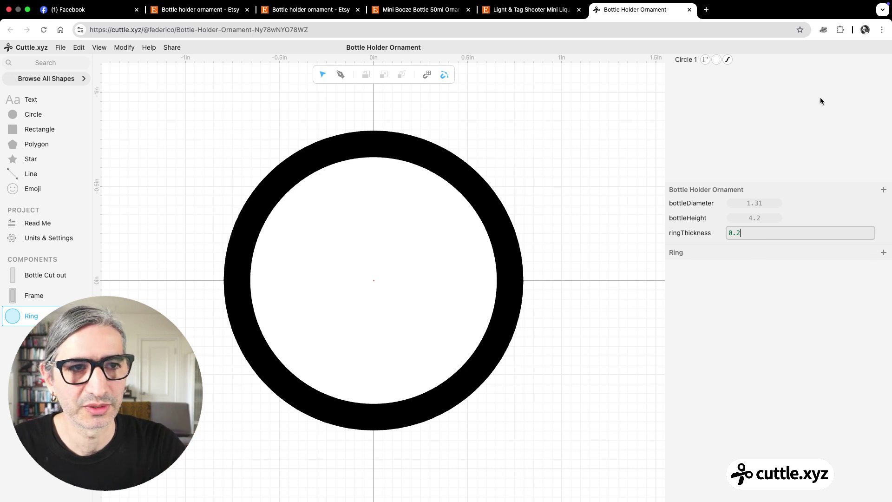
key(Return)
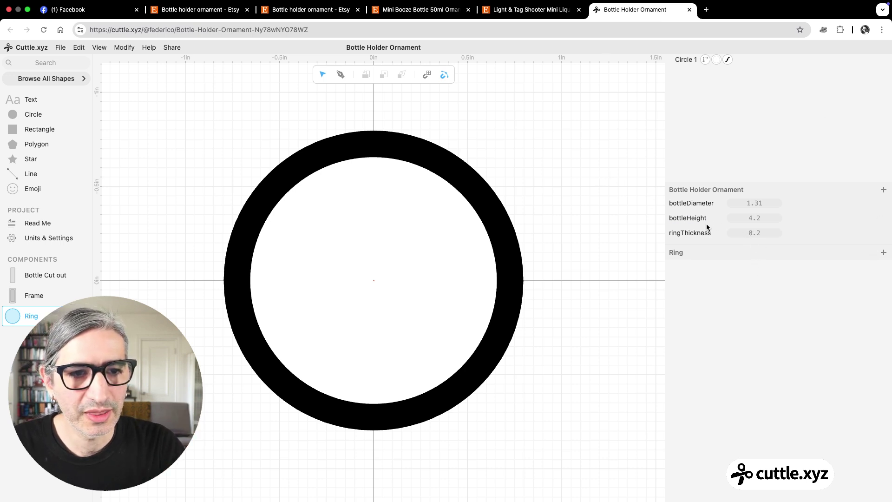
Step: Link the ring circle's stroke width to the ringThickness parameter
click(510, 240)
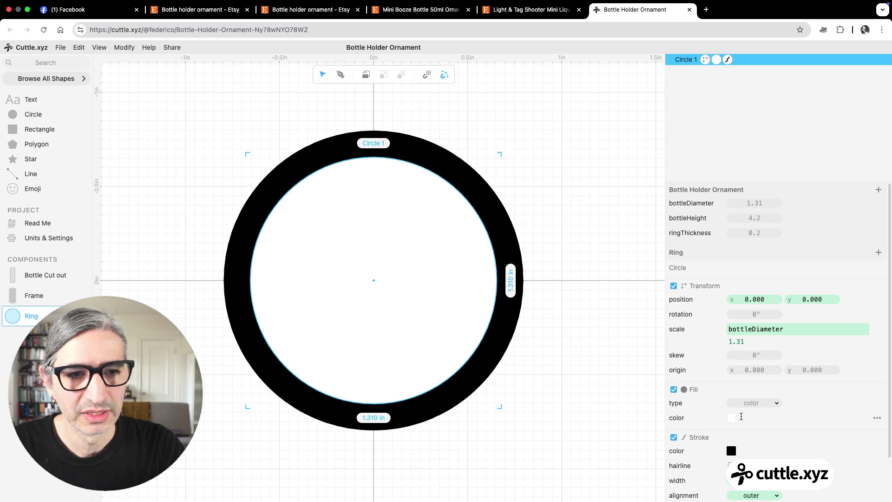
click(599, 307)
click(511, 250)
scroll(723, 440, down, 2)
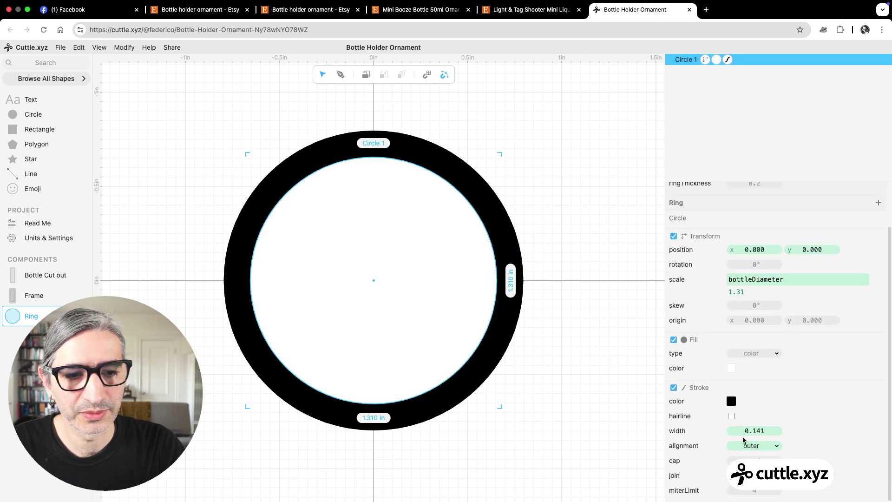
click(758, 431)
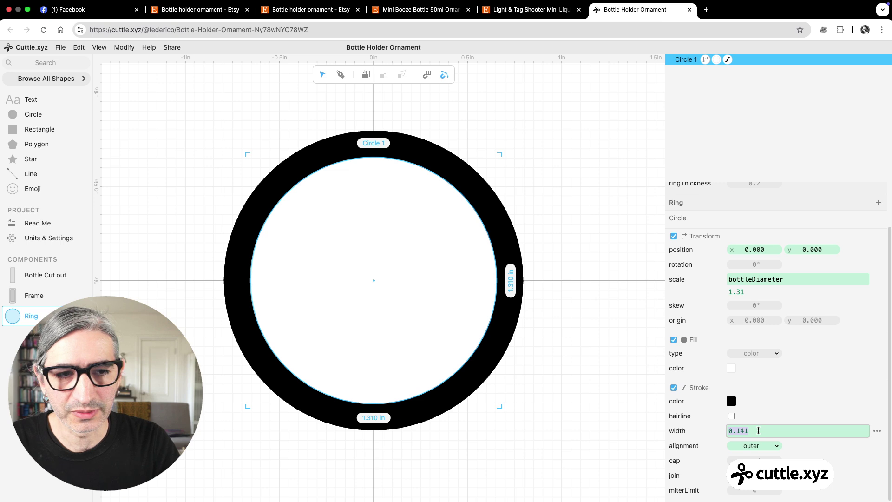
text(ri)
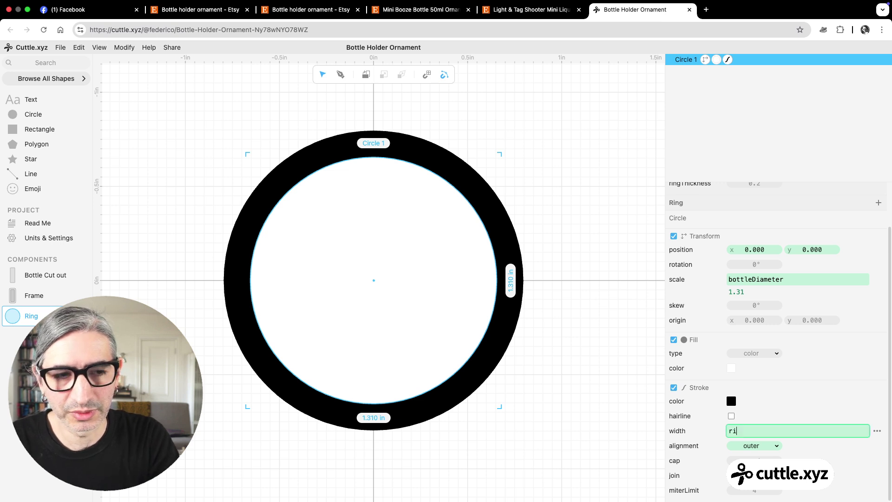
key(Return)
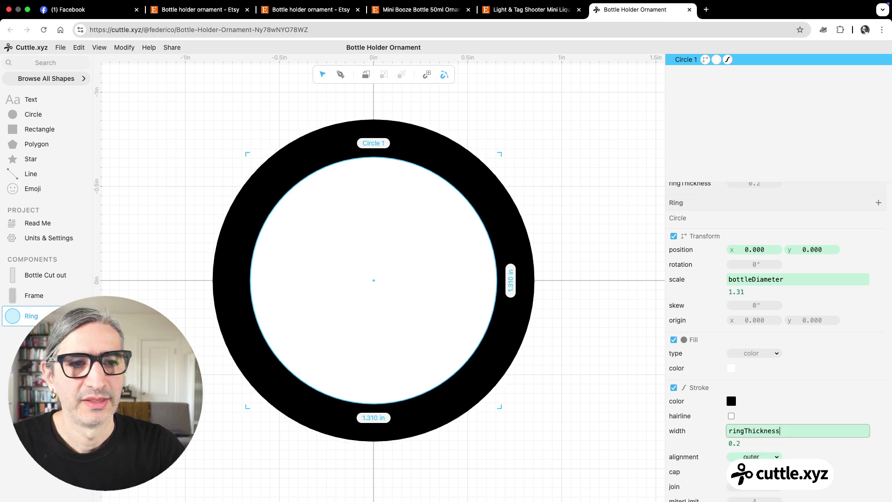
scroll(796, 257, up, 2)
click(620, 251)
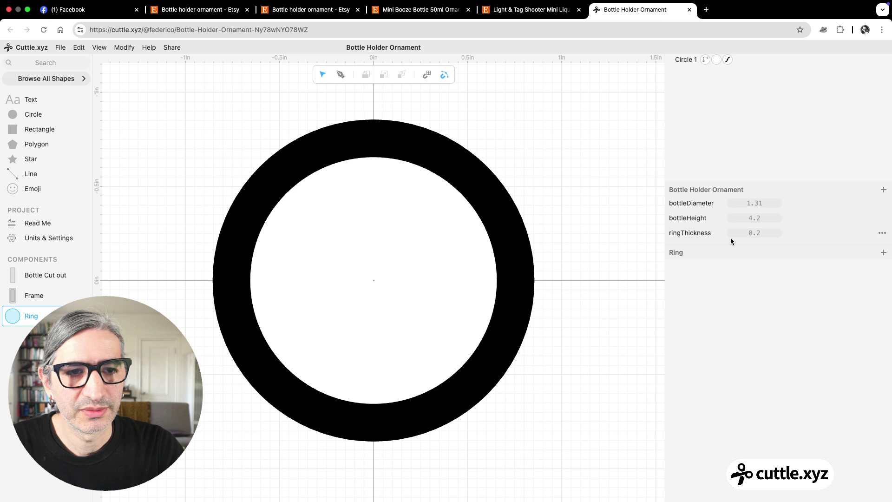
Step: Test the ringThickness parameter at 0.4, and set it back to 0.20
mouse_move(754, 232)
mouse_down()
mouse_move(771, 232)
mouse_move(760, 231)
mouse_up()
click(758, 234)
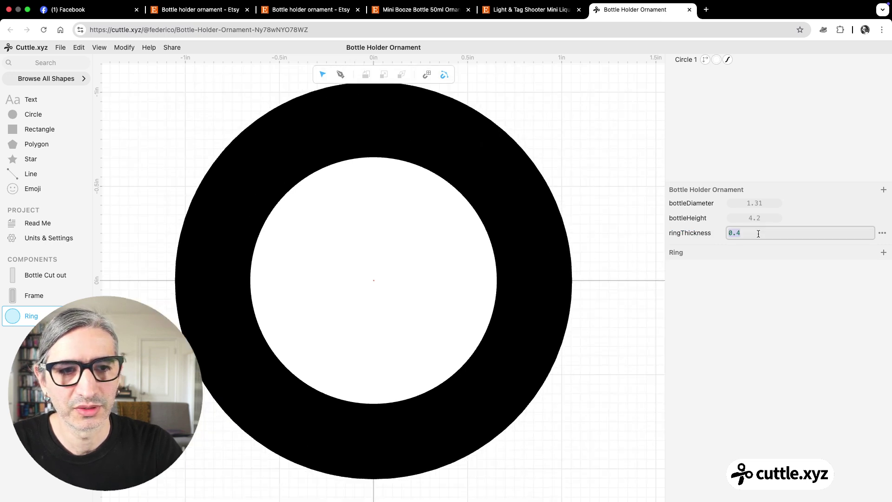
text(0.20)
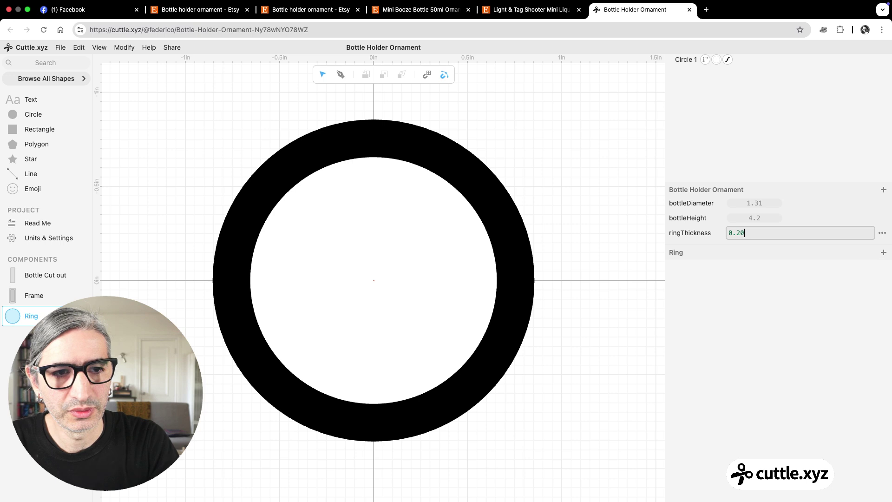
drag(739, 232, 629, 233)
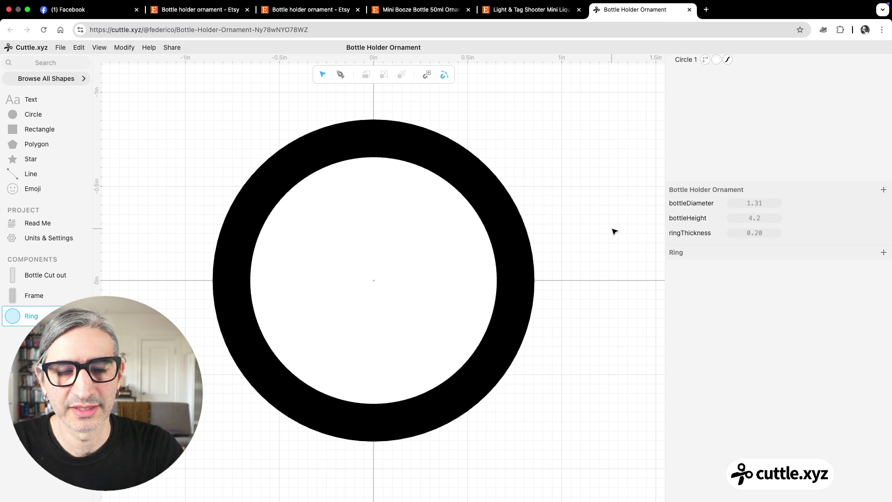
Step: Apply the Flatten modifier to the ring circle
scroll(611, 229, down, 3)
scroll(591, 234, right, 2)
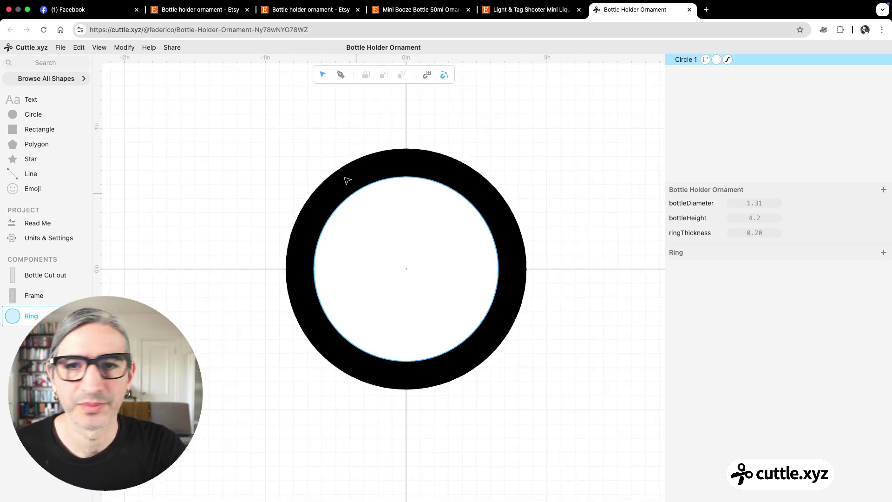
drag(264, 129, 543, 428)
click(544, 427)
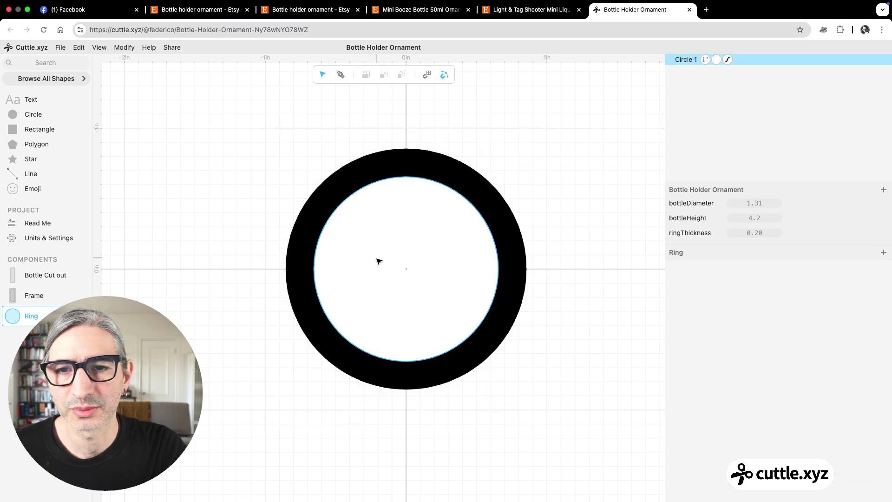
drag(252, 145, 546, 433)
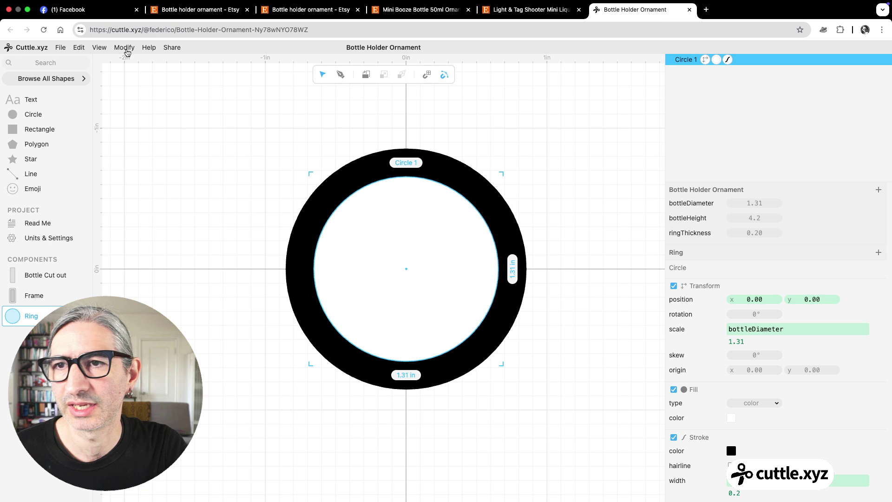
click(125, 48)
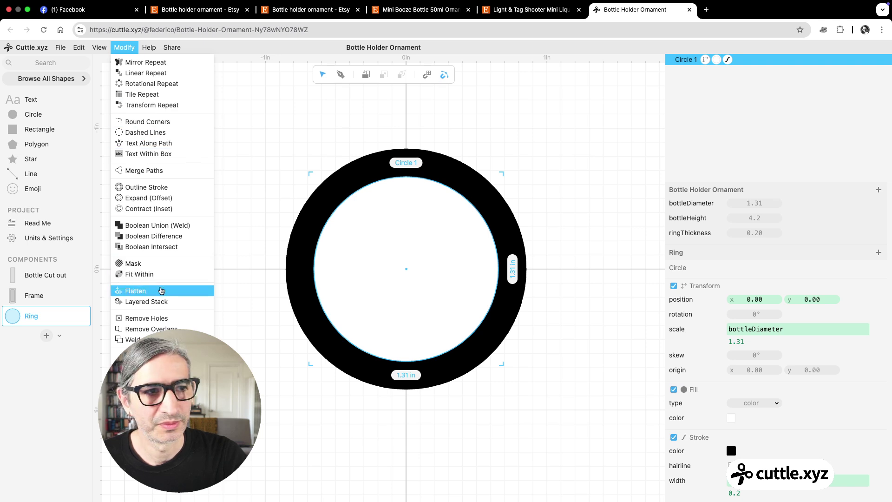
click(161, 291)
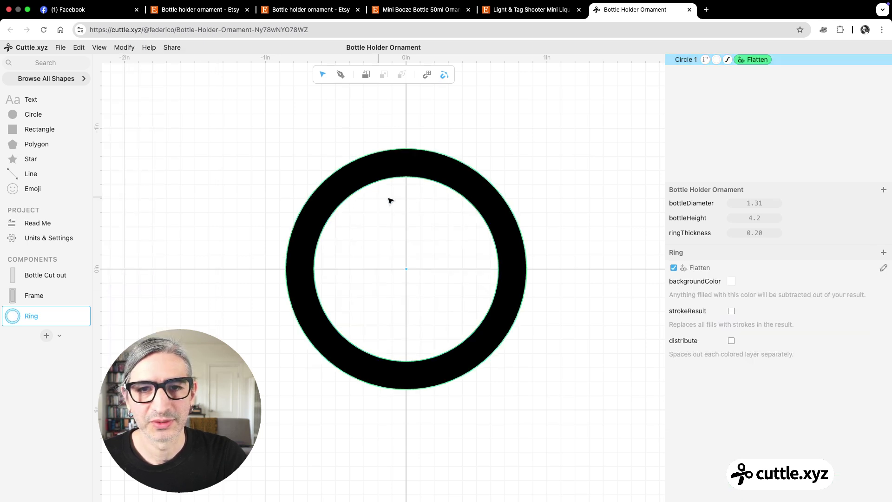
Step: Enable strokeResult on the Flatten modifier so the ring is reduced to its inner and outer outlines
click(730, 315)
click(566, 281)
scroll(558, 270, up, 2)
drag(533, 220, 512, 233)
click(495, 250)
click(577, 237)
scroll(576, 238, up, 1)
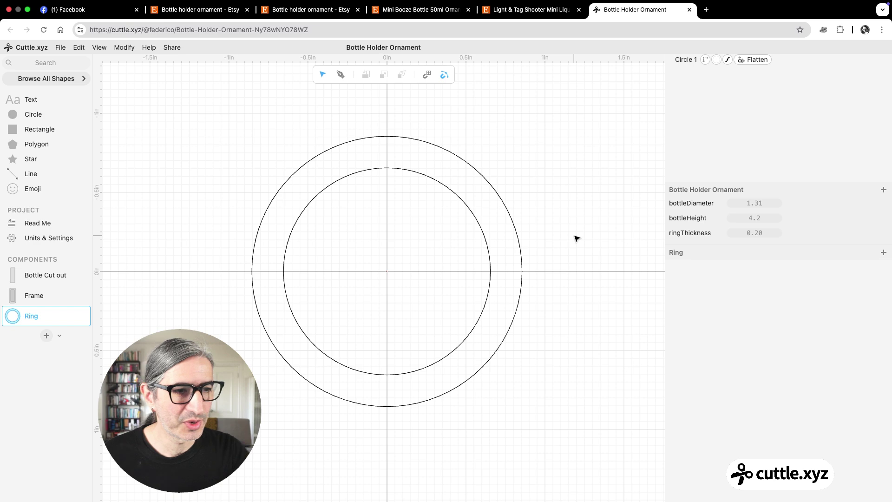
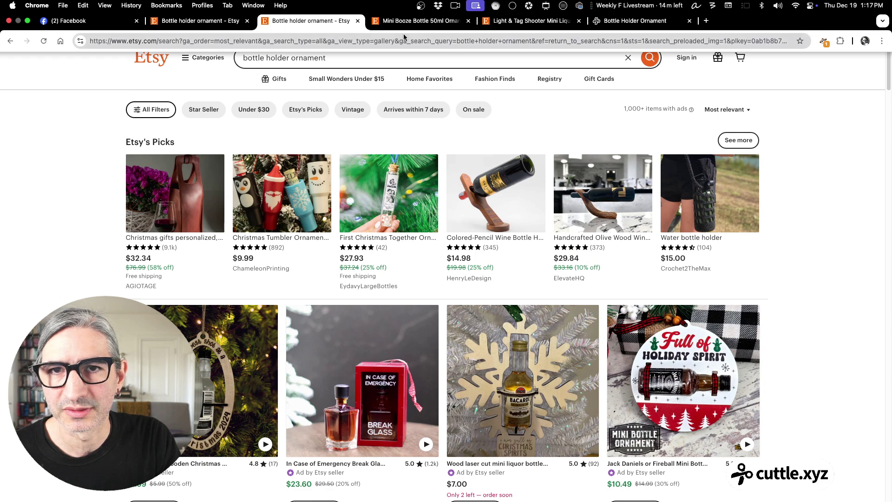
Step: Switch to the Etsy listings of mini bottle ornaments and examine the photos for how the ring attaches to the frame
click(405, 23)
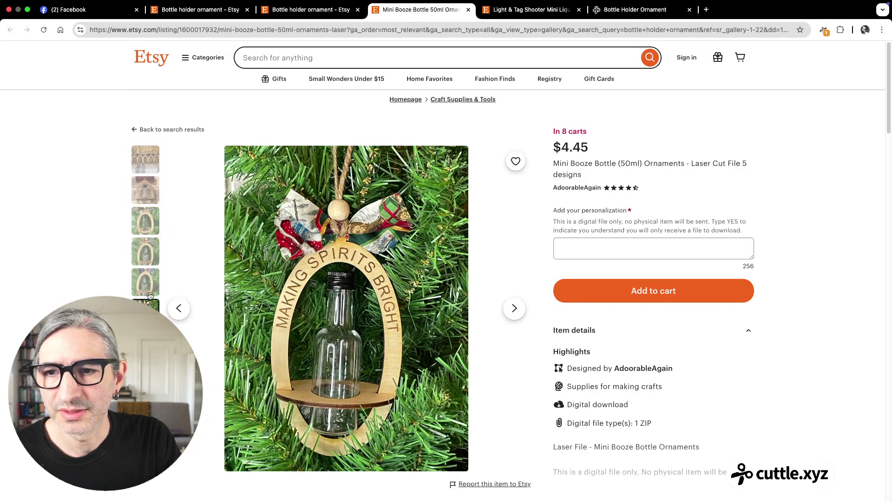
click(148, 192)
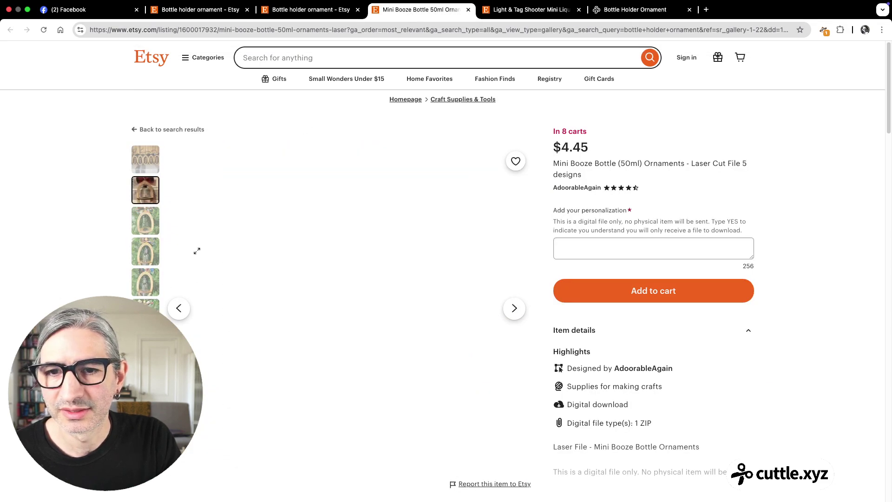
click(144, 222)
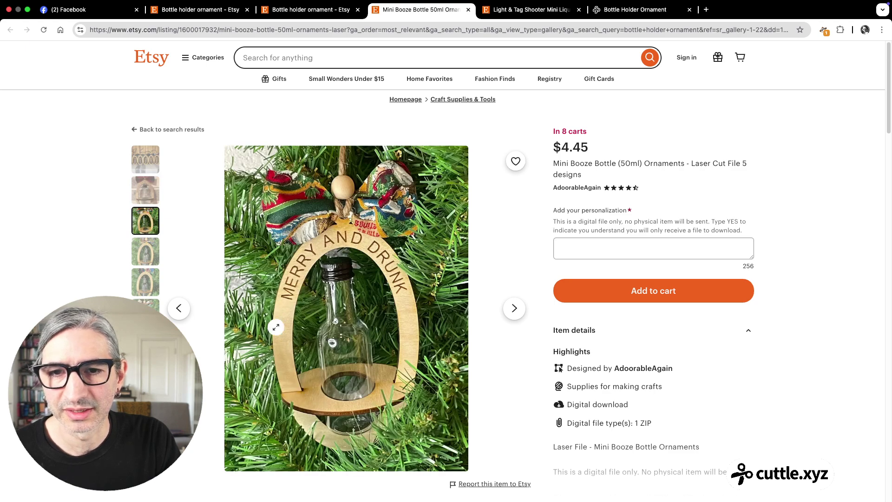
mouse_move(541, 2)
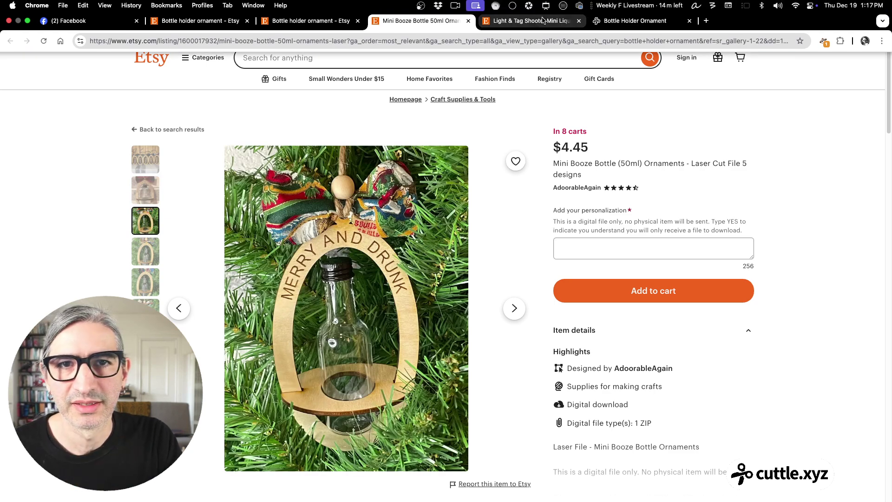
click(534, 20)
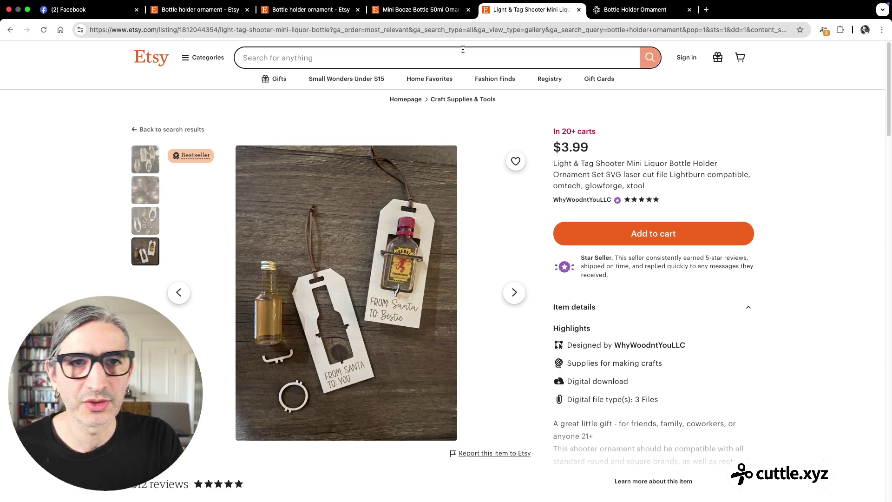
Step: Switch back to the Cuttle project, open the Ring component and remove the Flatten modifier from its circle
click(653, 12)
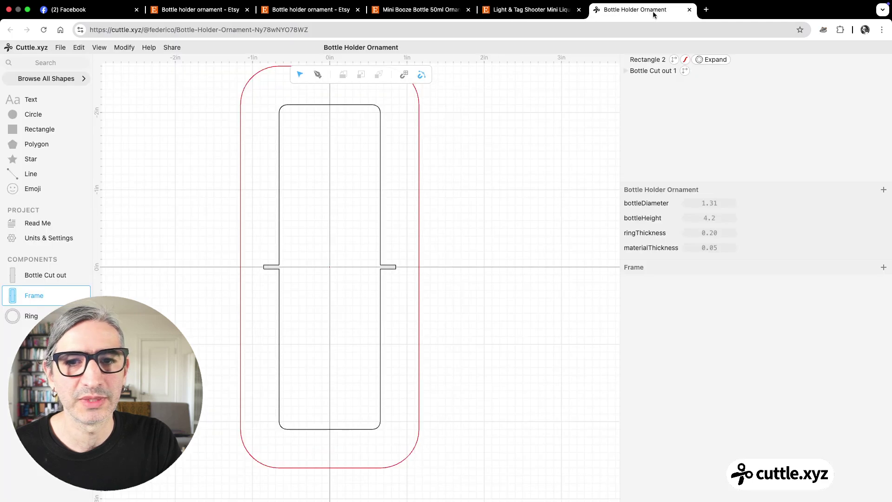
click(32, 316)
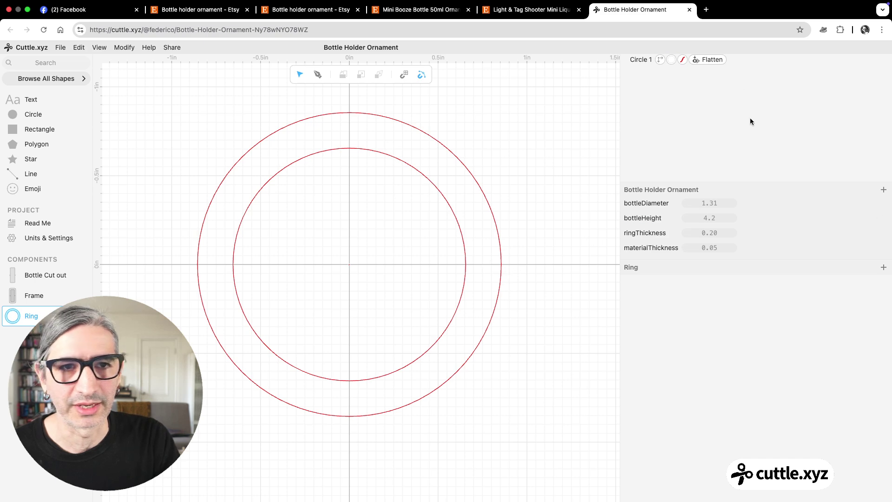
click(712, 61)
click(713, 62)
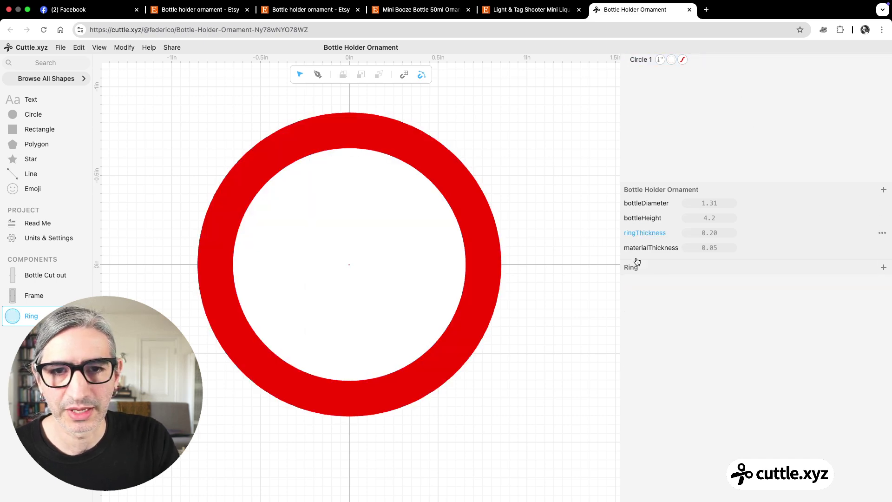
Step: Place a 0.1 in square rectangle centered on the ring's right outer edge and fill it with white
drag(15, 126, 500, 264)
click(629, 393)
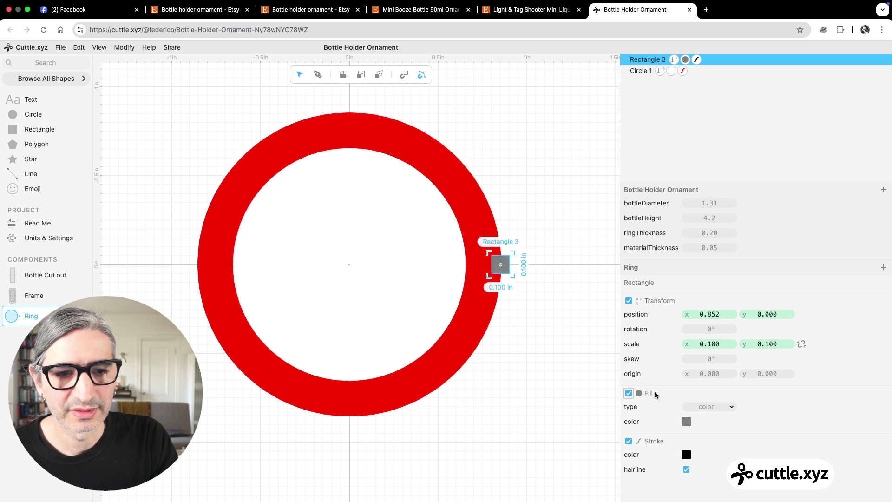
click(686, 421)
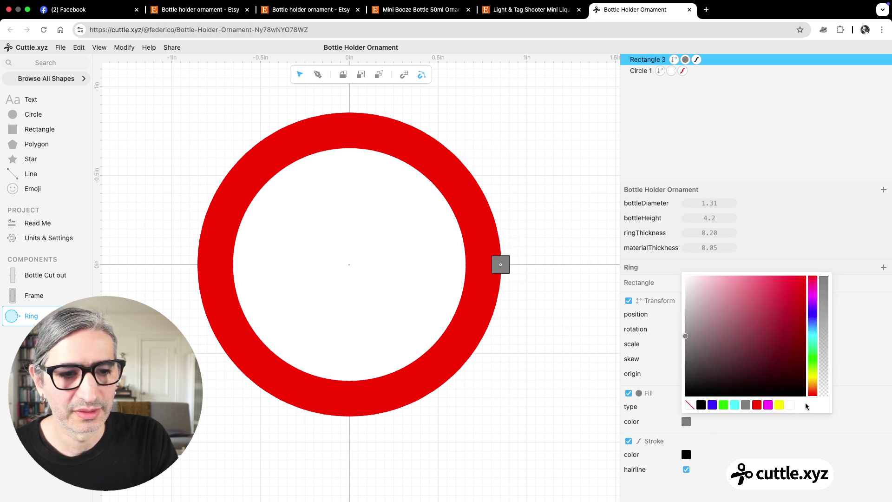
click(792, 404)
click(522, 296)
scroll(495, 258, up, 3)
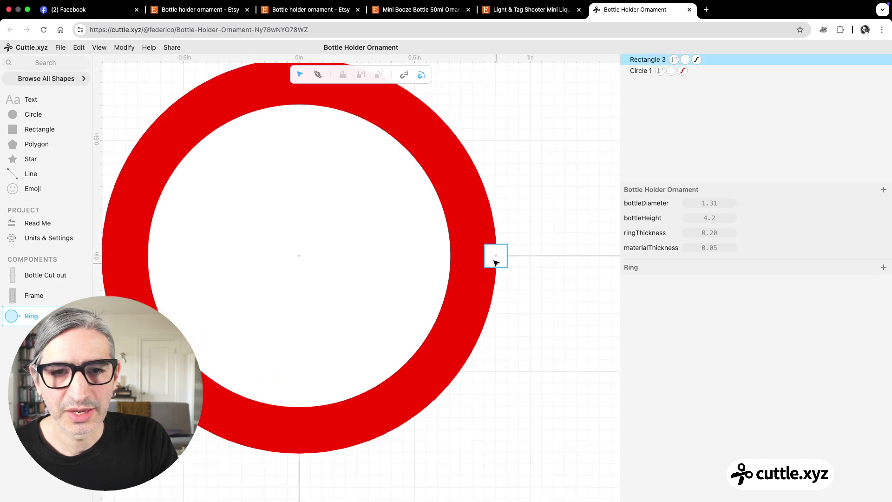
Step: Move the white square horizontally outside the ring's right edge, to about x 1.013 in
click(497, 256)
scroll(534, 291, down, 1)
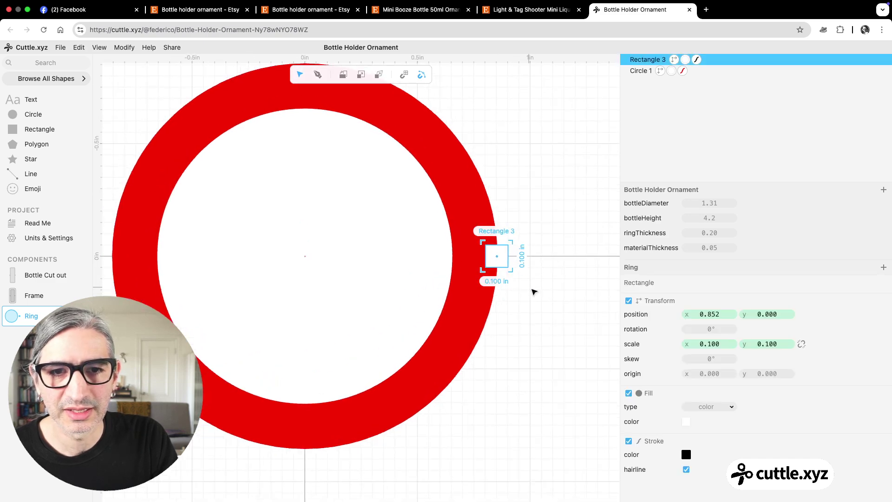
scroll(541, 292, down, 2)
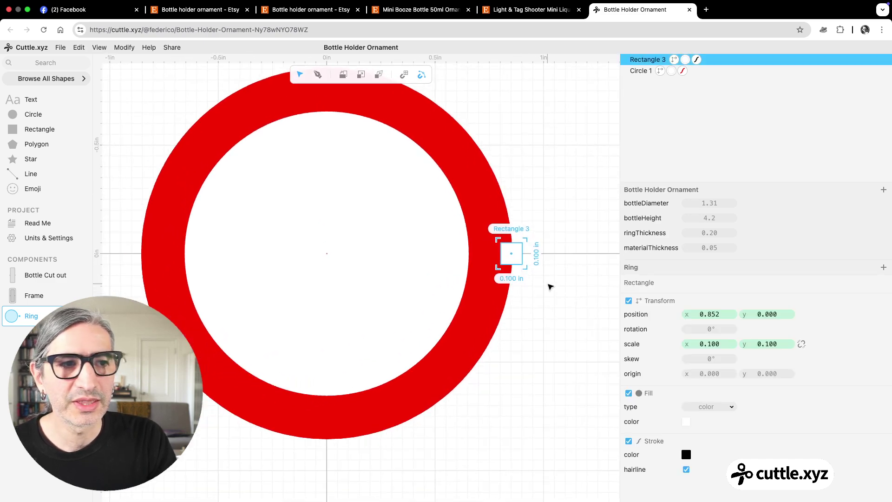
drag(511, 255, 549, 254)
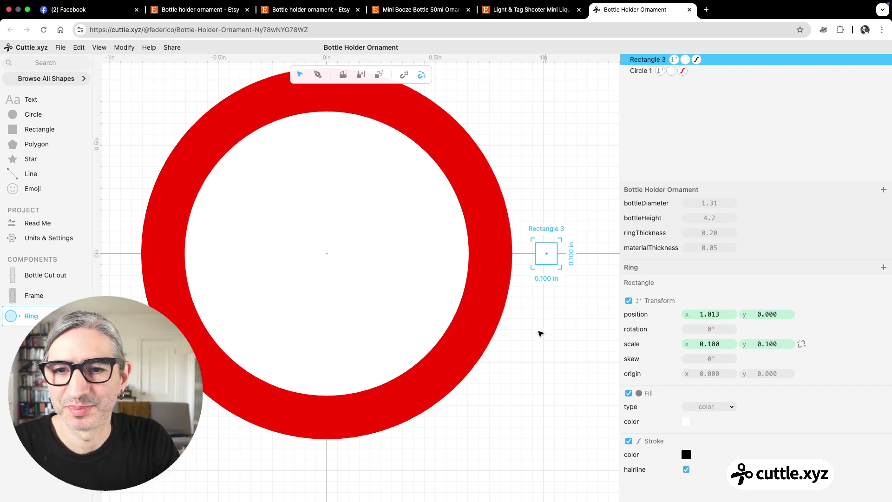
scroll(527, 317, down, 1)
click(558, 310)
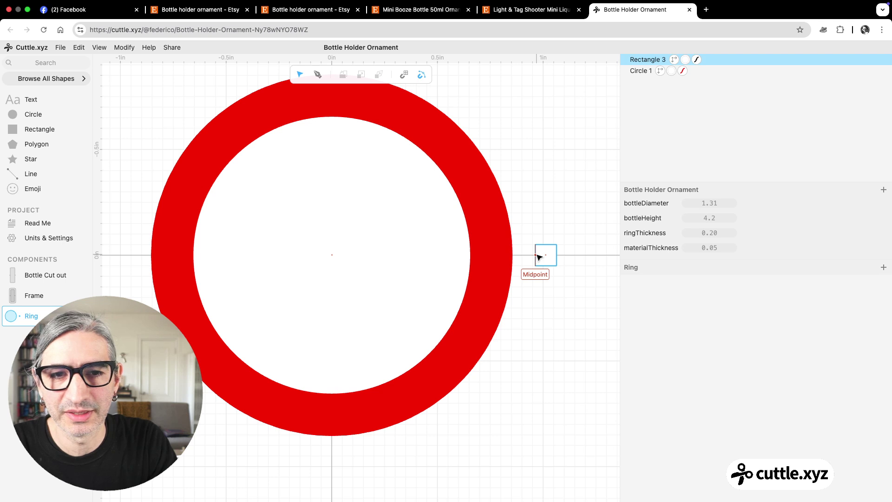
Step: Move the white square to the ring's center, put its origin on its left edge midpoint and test sliding its x position
drag(539, 257, 337, 260)
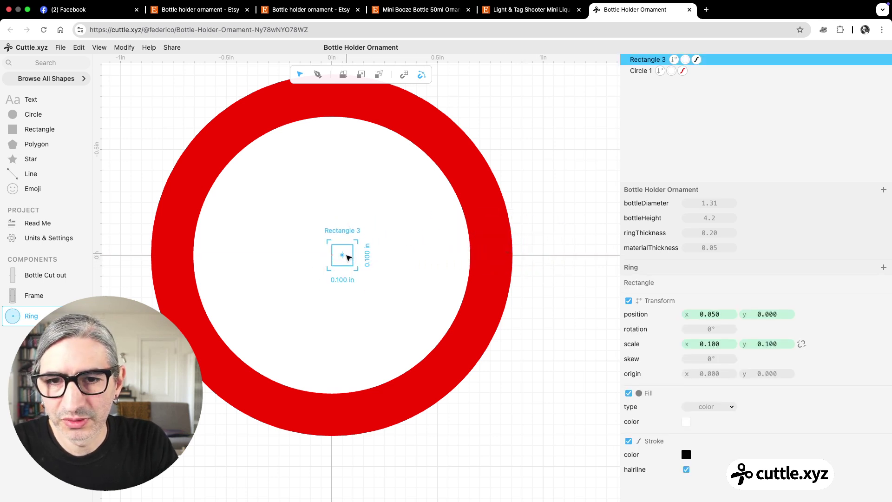
scroll(347, 257, up, 2)
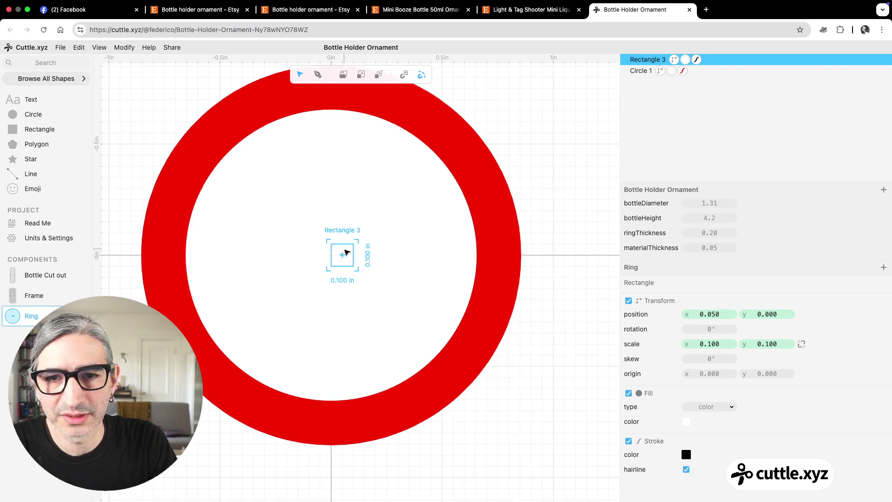
drag(343, 255, 333, 257)
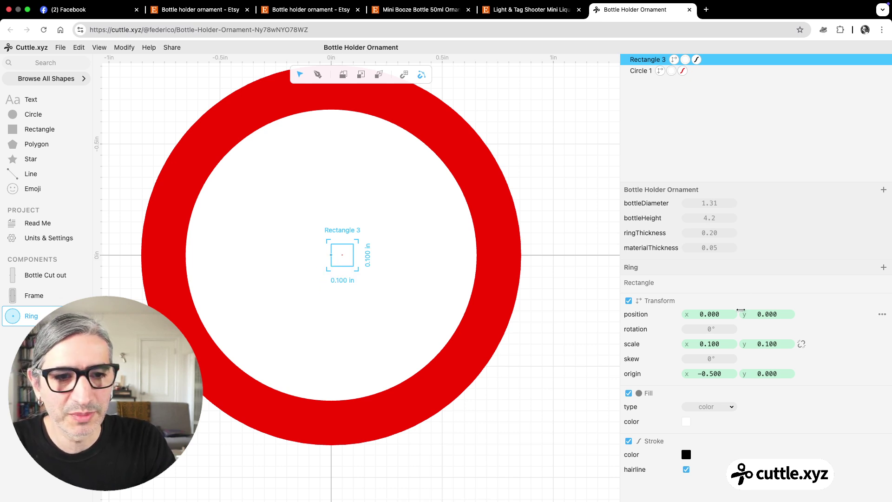
drag(704, 314, 791, 314)
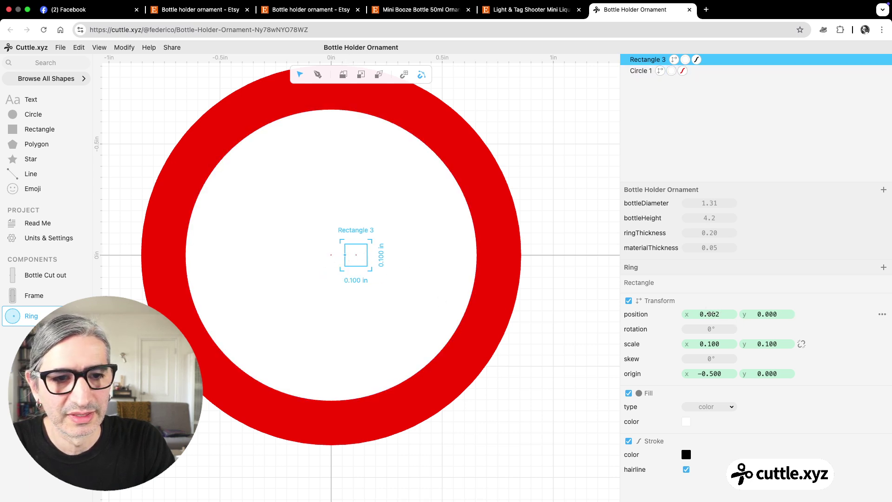
drag(704, 314, 630, 321)
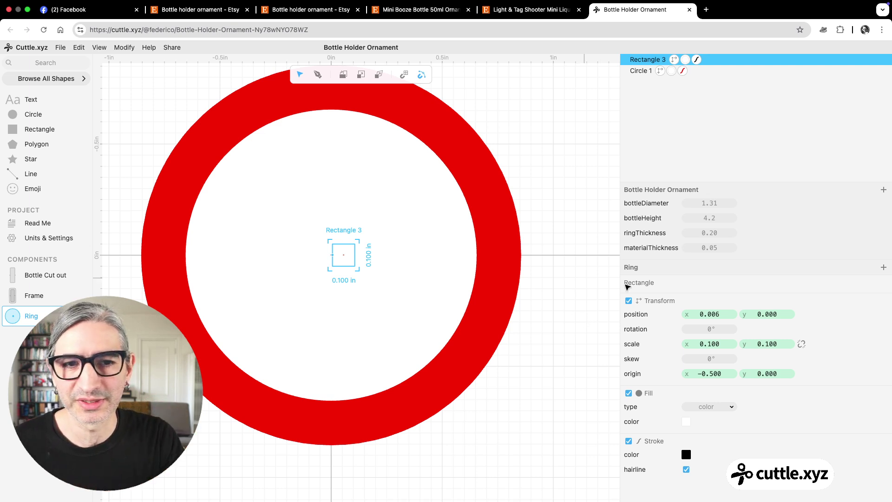
Step: Set the small rectangle's y scale to materialThickness and change the materialThickness parameter to 0.06
drag(764, 344, 789, 341)
click(767, 344)
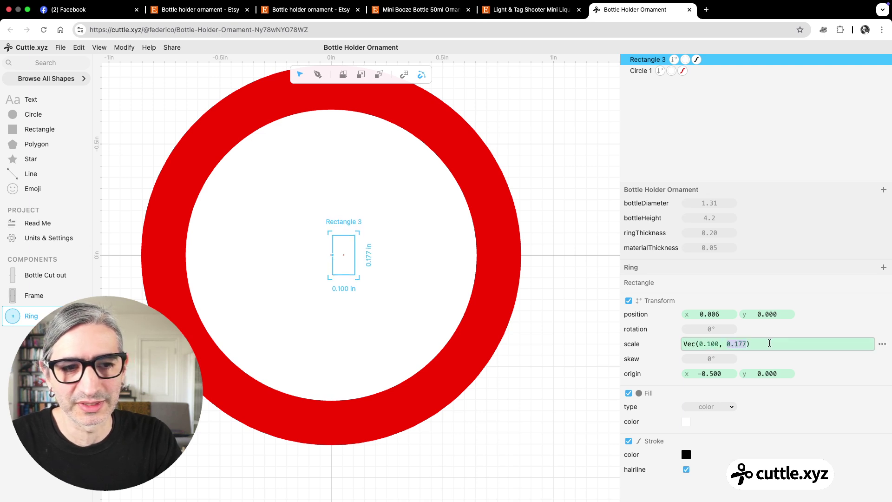
text(materialThickness)
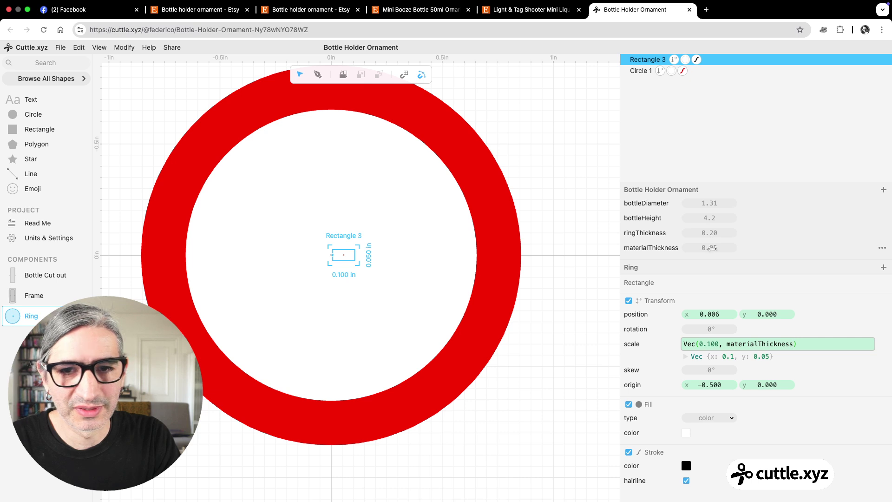
drag(711, 248, 712, 248)
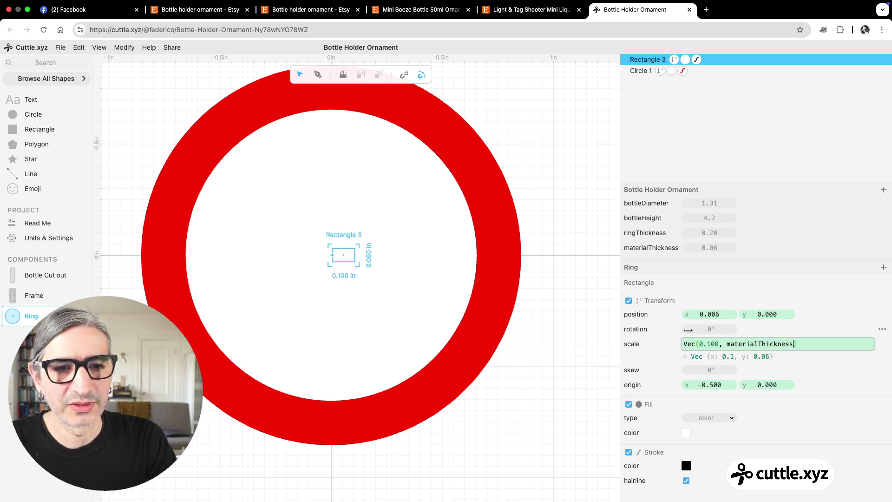
Step: Set the rectangle's x position to bottleDiameter/2 so its left edge sits on the ring's inner edge
drag(709, 314, 772, 319)
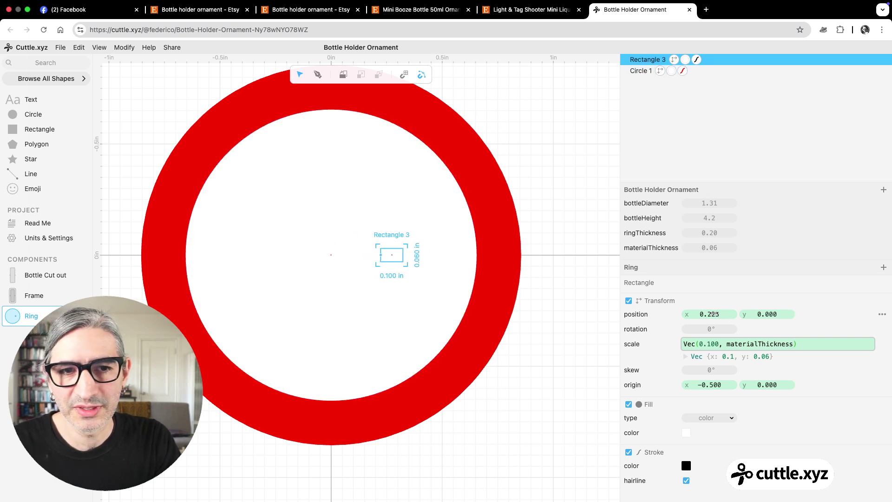
click(713, 313)
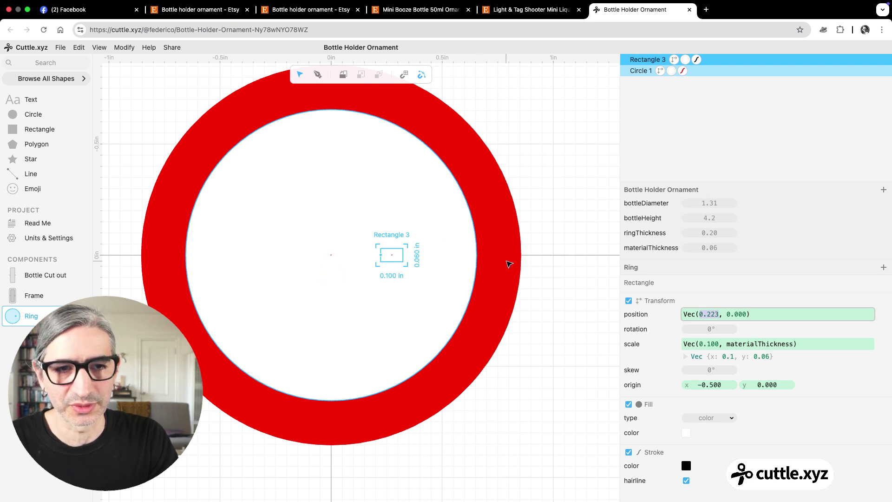
text(bo)
key(Return)
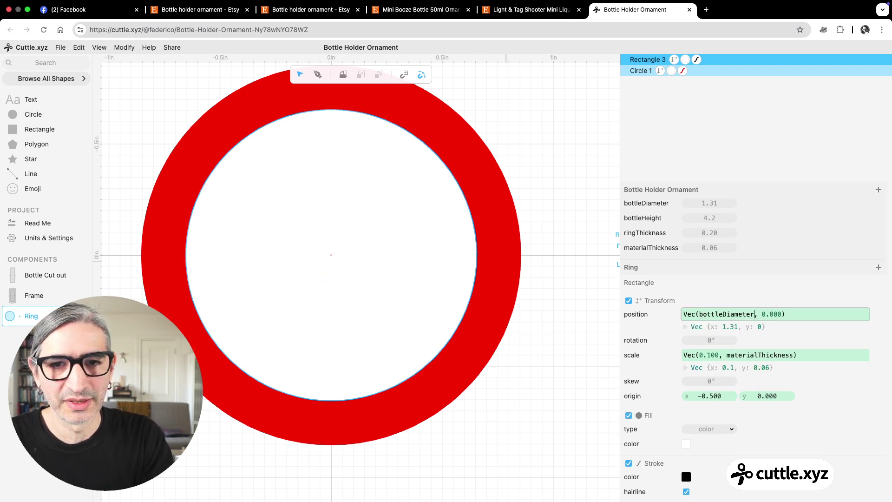
scroll(486, 268, down, 3)
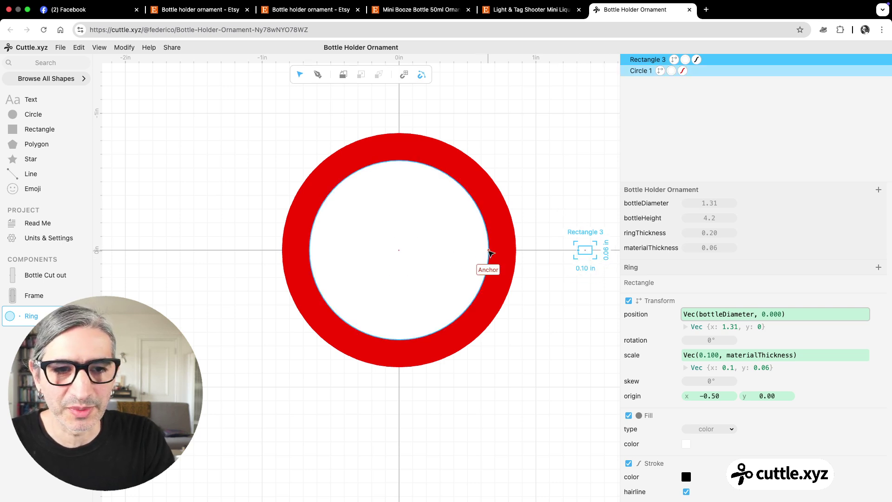
text(/)
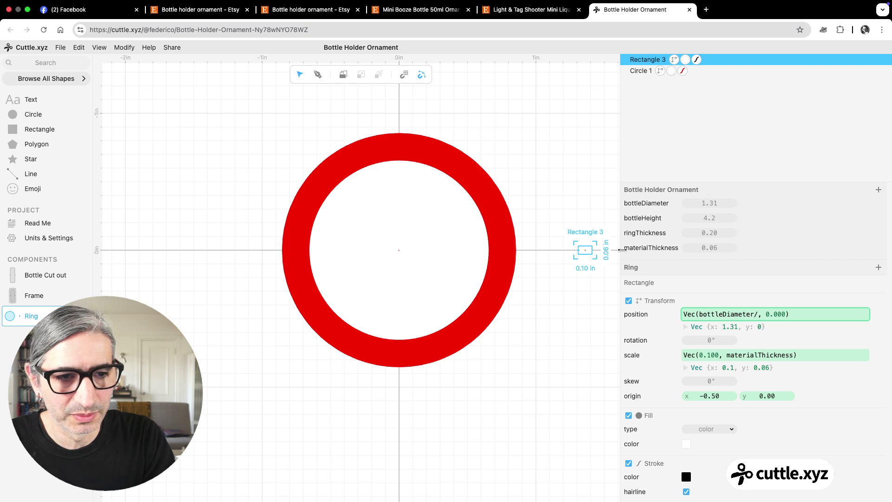
text(2)
scroll(487, 251, up, 3)
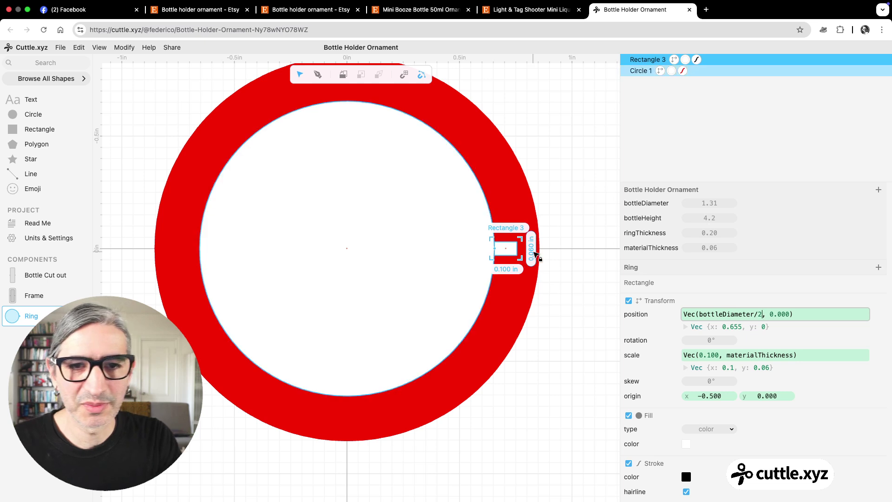
scroll(529, 241, right, 3)
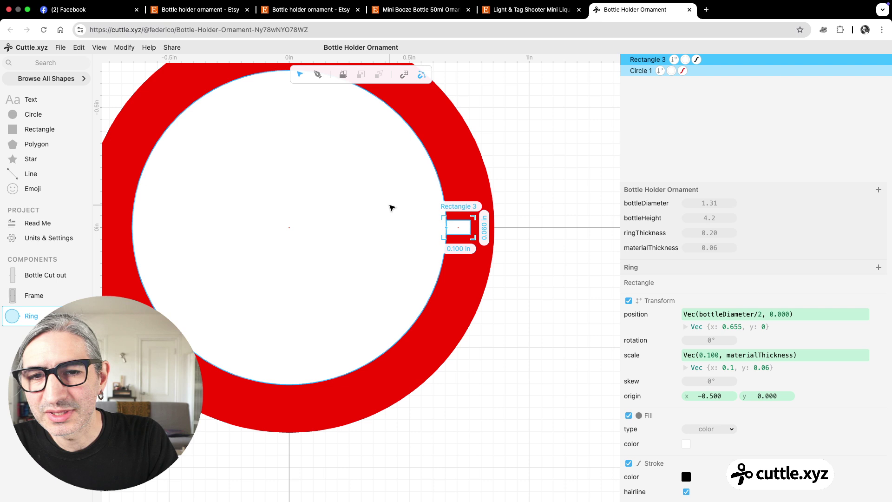
scroll(449, 209, up, 2)
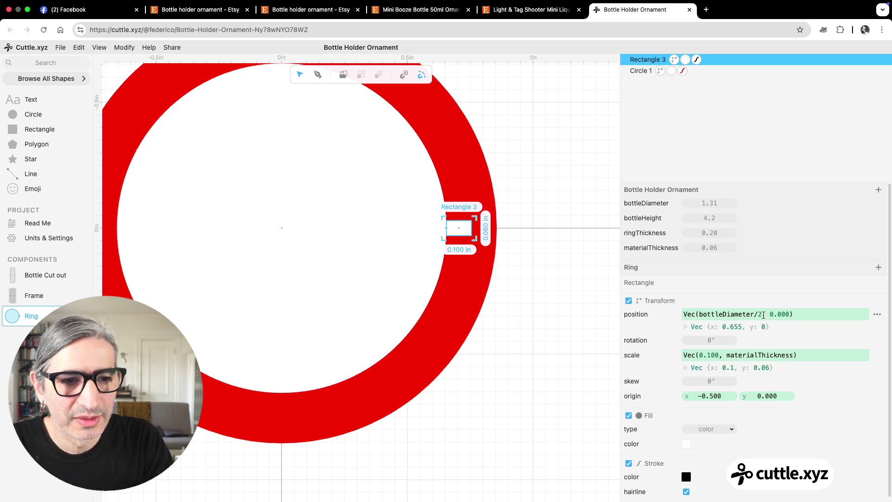
Step: Extend the rectangle's x position expression to bottleDiameter/2+ringThickness/2 so it starts at the middle of the ring band
click(763, 315)
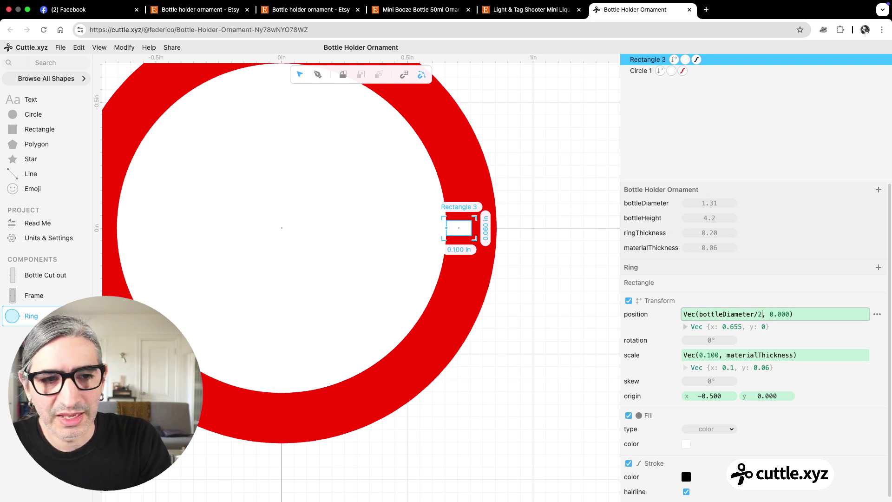
text(+)
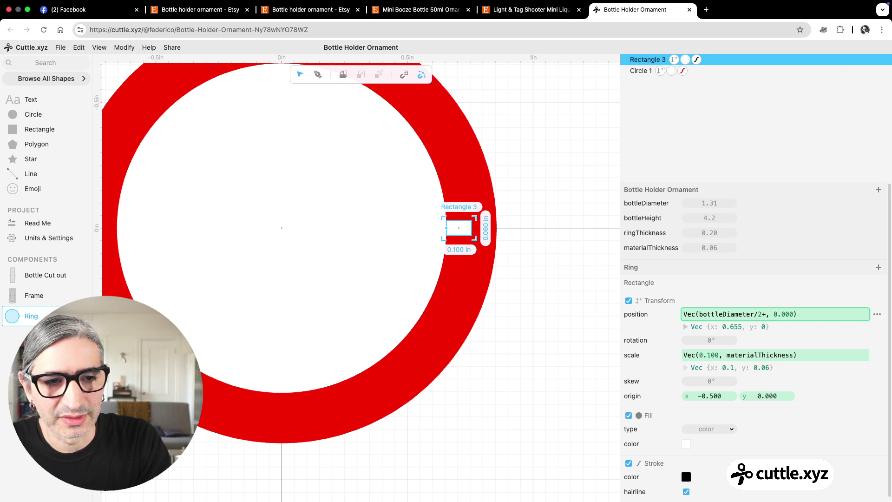
text(ring)
key(Return)
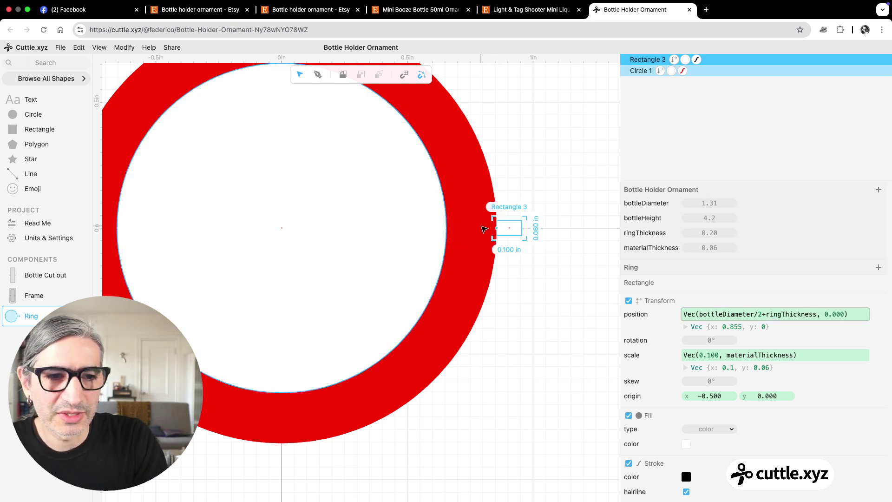
text(/2)
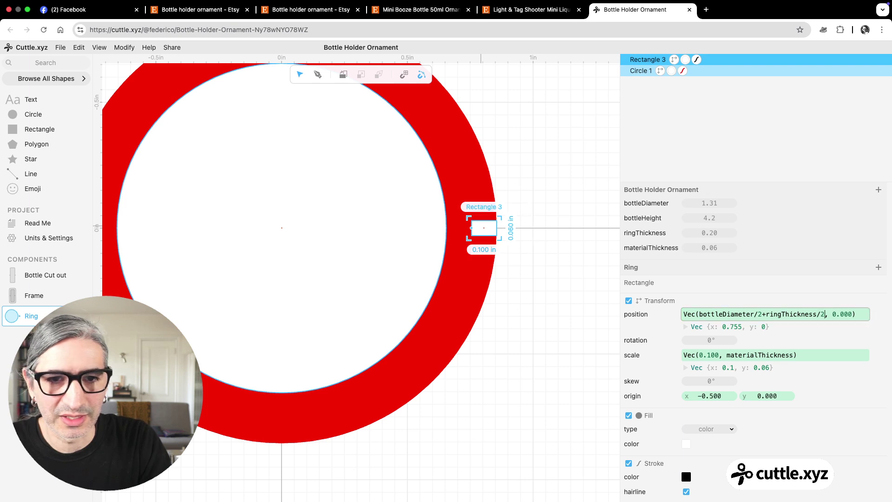
click(542, 272)
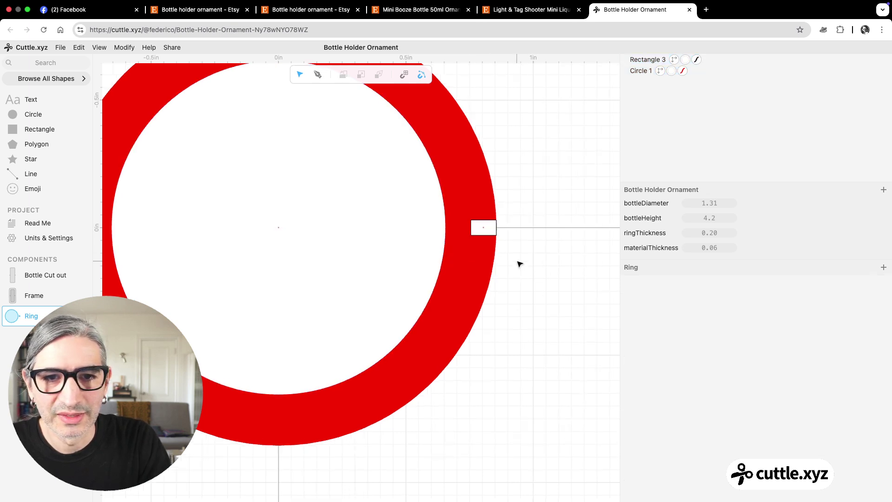
scroll(520, 264, up, 1)
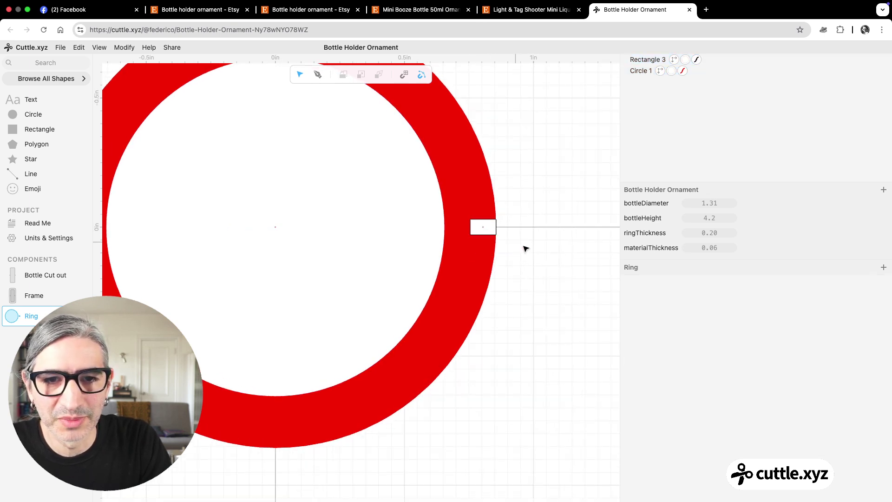
Step: Set the rectangle's x scale to ringThickness so the notch extends past the ring's outer edge
click(483, 228)
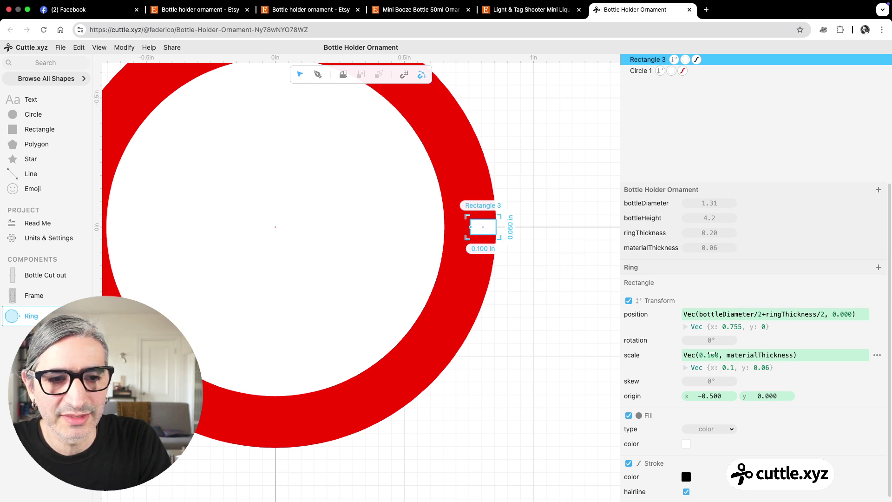
drag(711, 354, 888, 342)
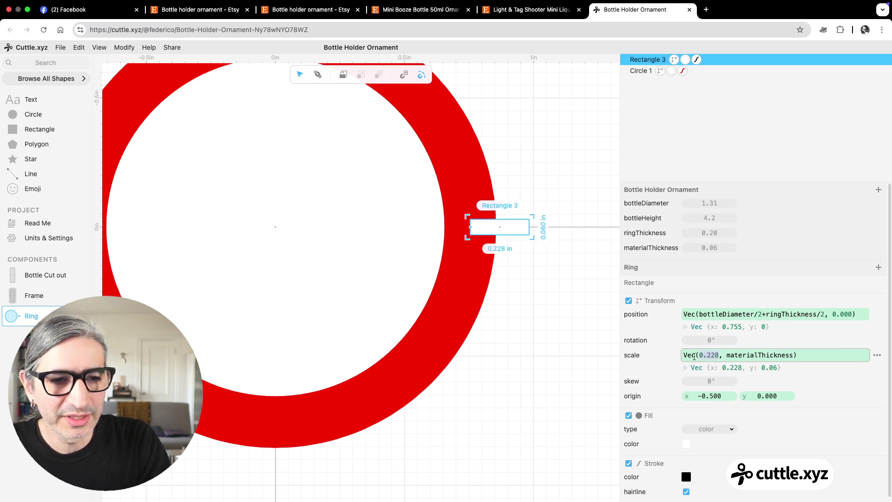
mouse_move(694, 356)
mouse_down()
mouse_move(710, 355)
mouse_move(696, 353)
mouse_up()
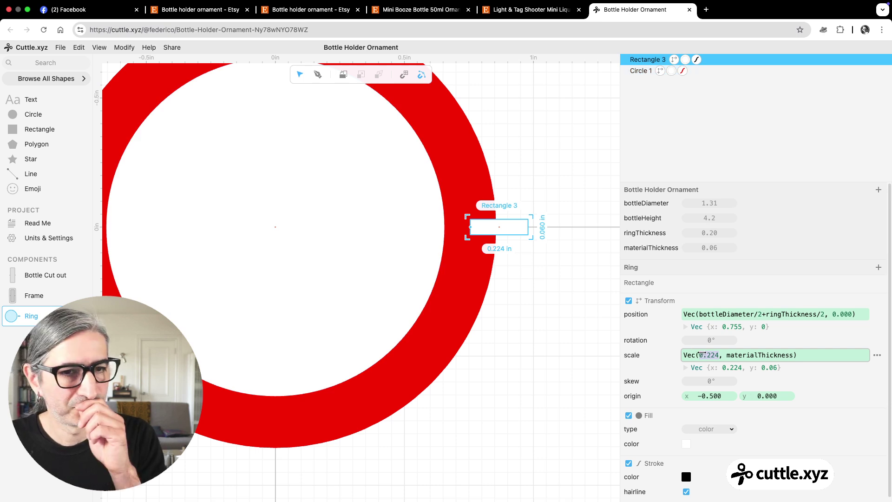
text(ri)
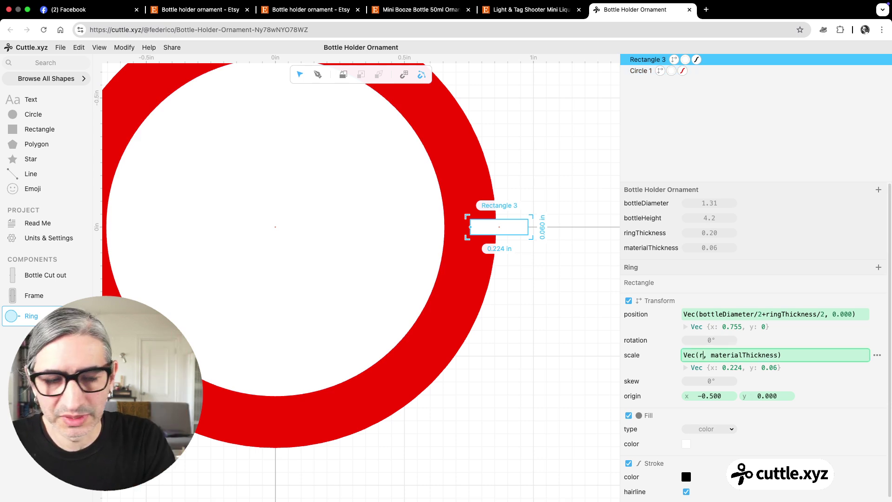
key(Return)
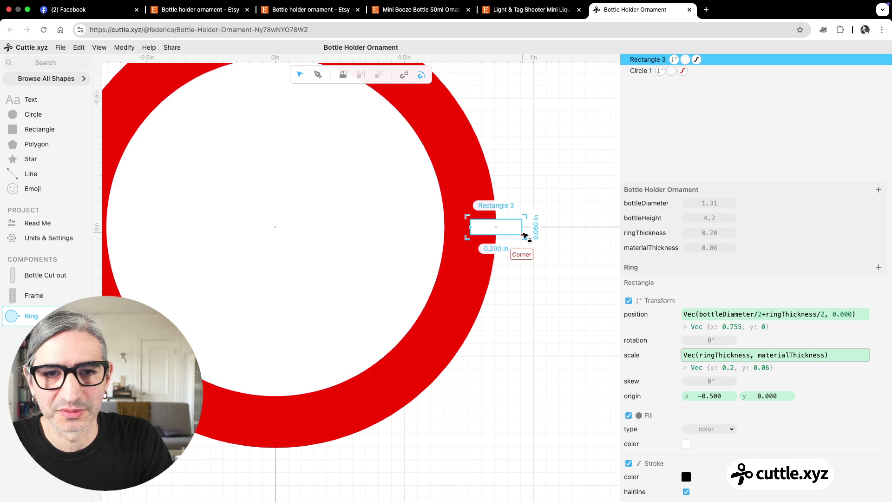
click(511, 293)
scroll(511, 295, down, 3)
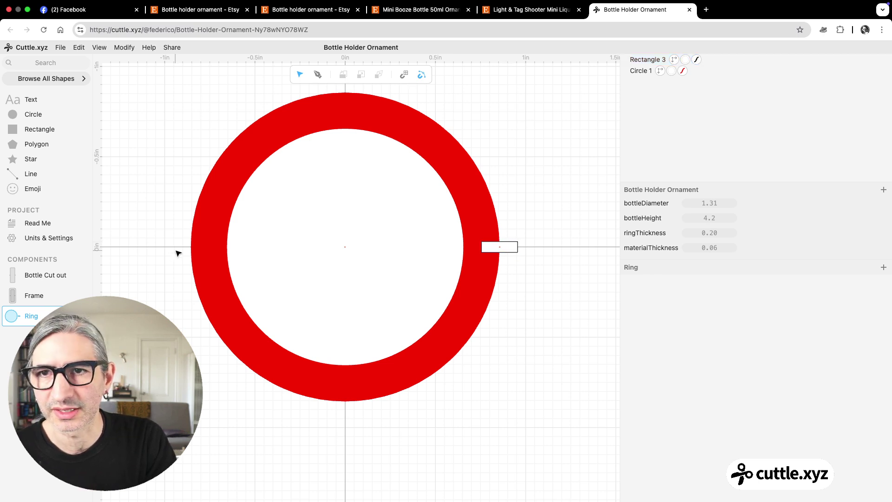
Step: Apply Mirror Repeat to the notch rectangle and test it by varying bottleDiameter, returning the parameter to 1.31
click(124, 48)
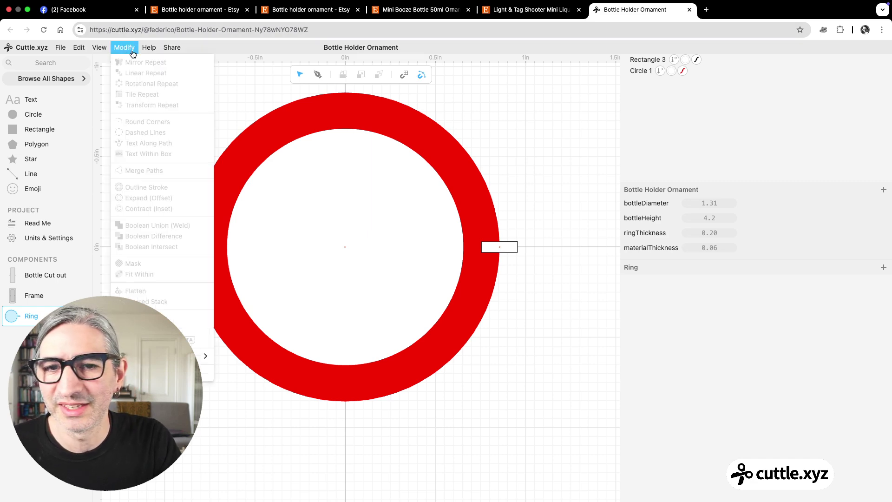
click(513, 249)
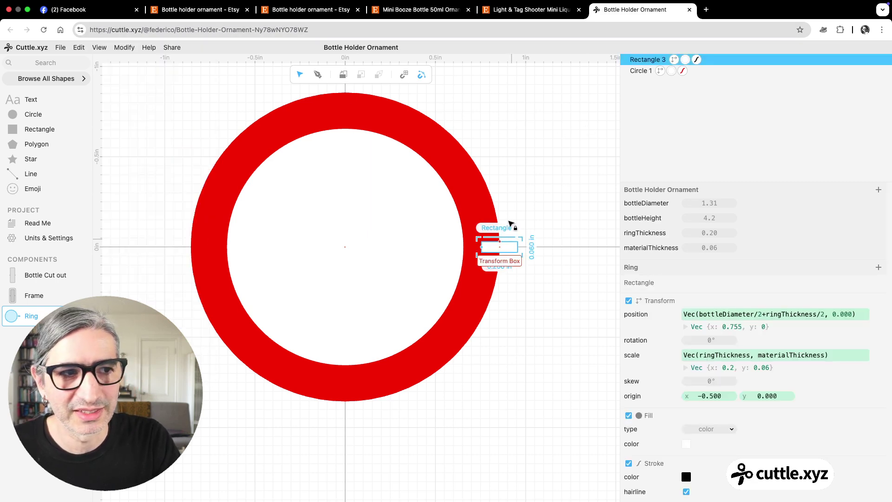
click(126, 48)
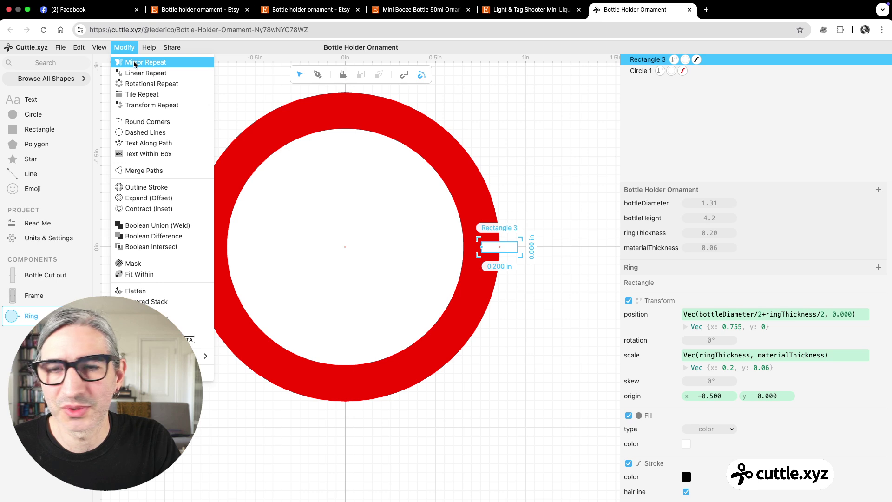
click(134, 63)
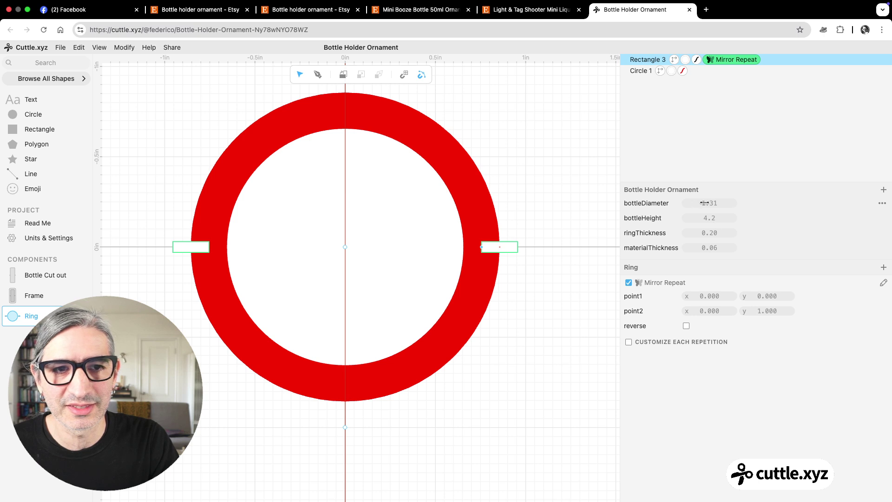
drag(704, 203, 683, 208)
drag(713, 203, 701, 205)
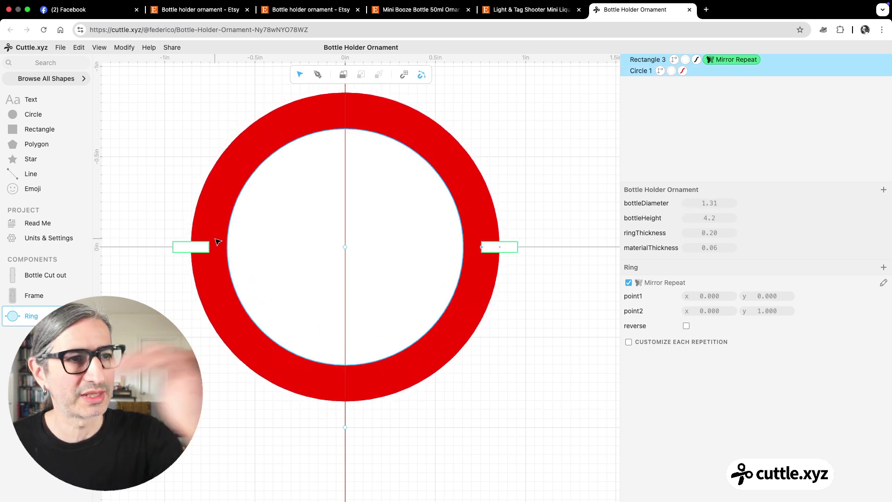
Step: Flatten the ring circle and its mirrored notch rectangles into one shape, and enable strokeResult to get a cut outline
click(515, 153)
scroll(492, 137, down, 3)
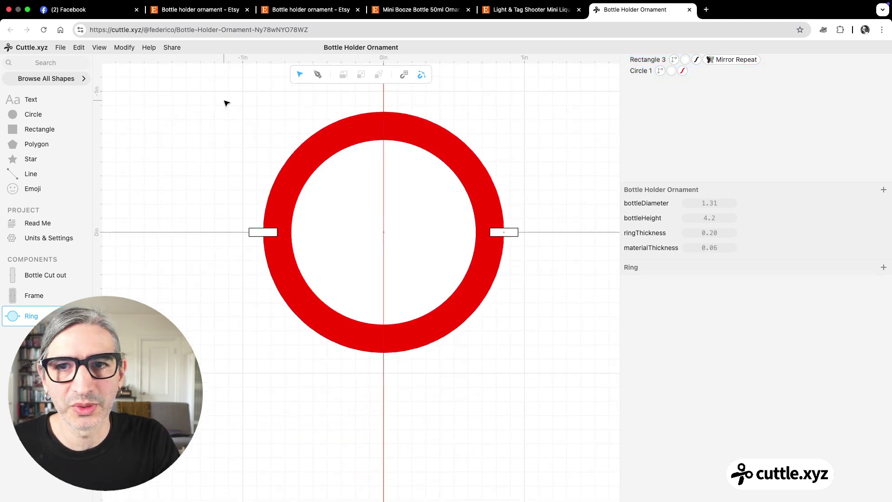
drag(226, 103, 562, 388)
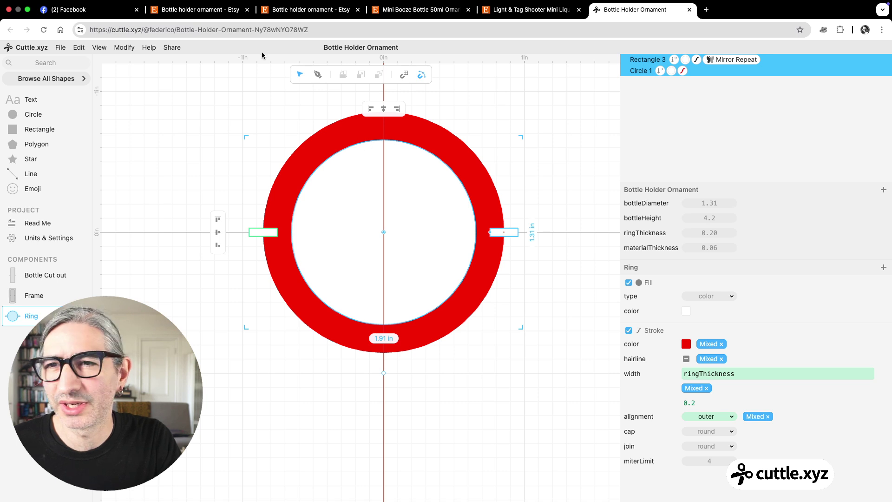
click(124, 47)
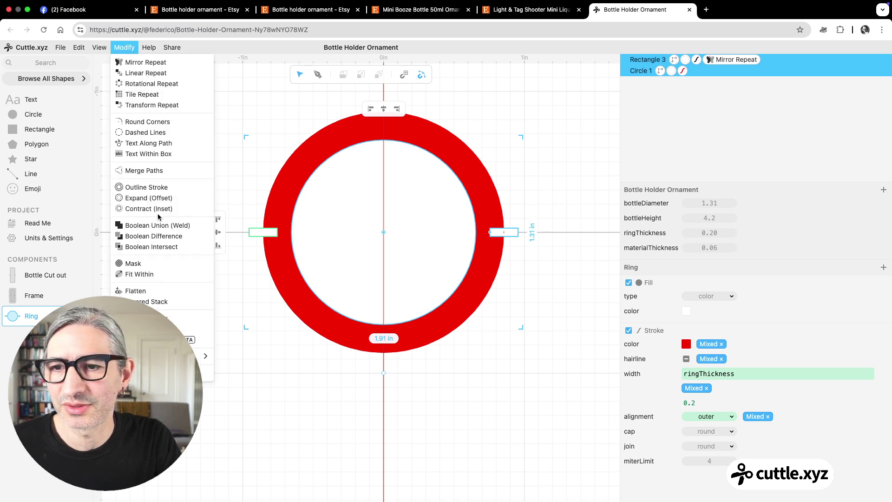
click(169, 291)
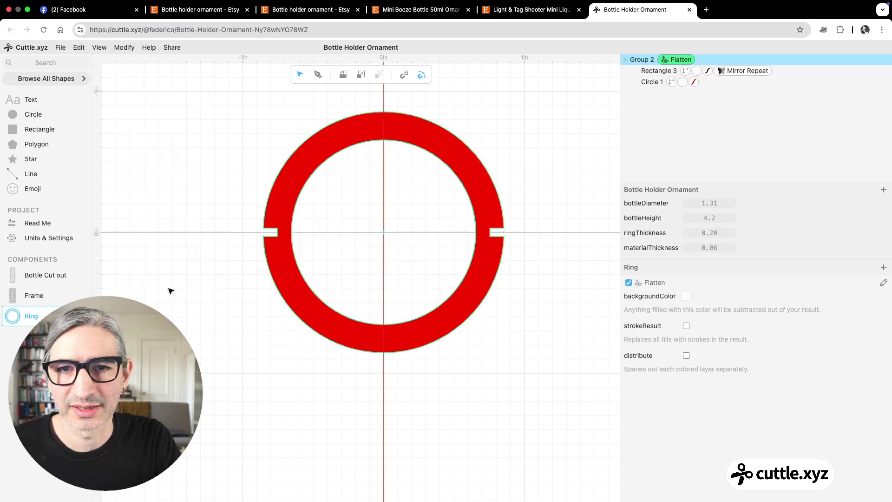
scroll(426, 325, up, 2)
scroll(526, 250, up, 3)
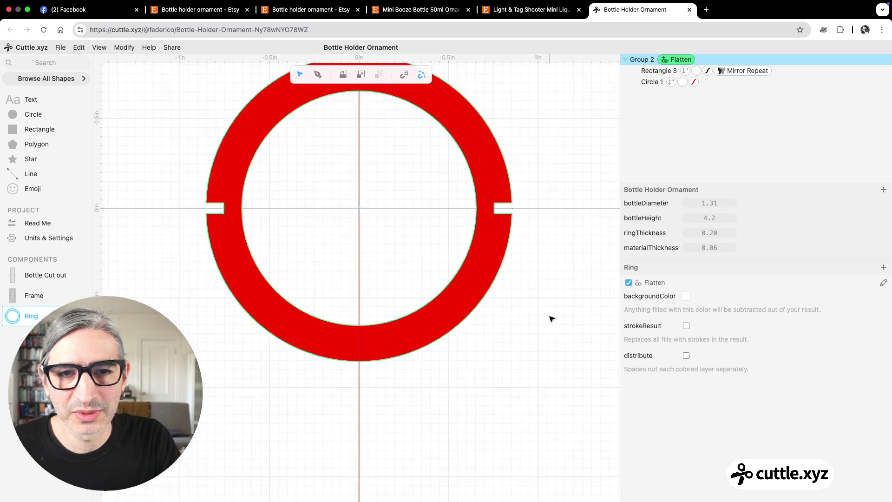
click(686, 326)
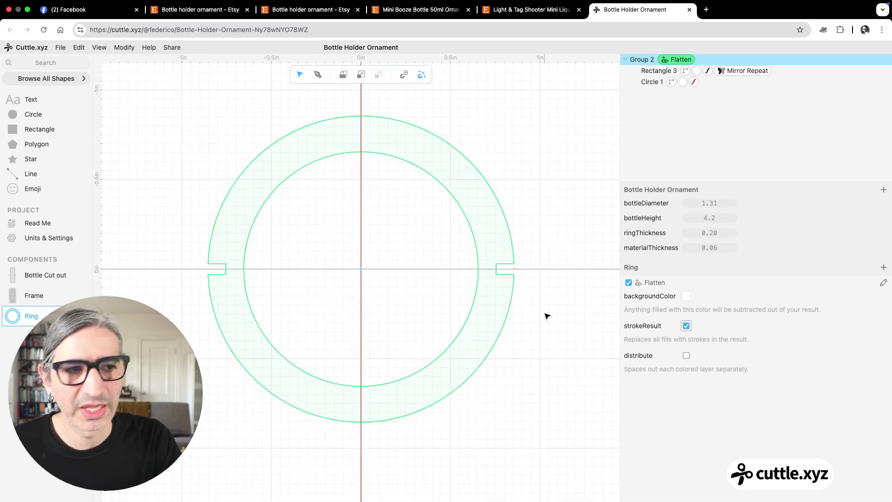
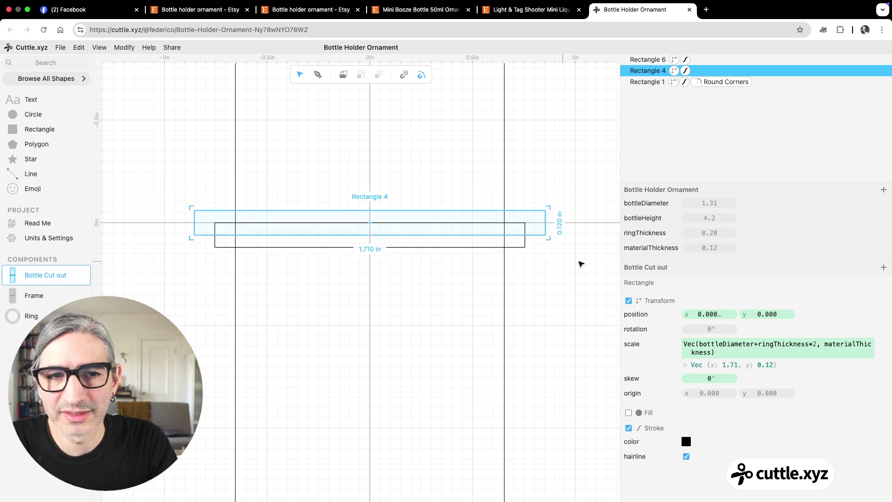
Step: Move the wider notch rectangle's transform center to its bottom edge midpoint, snap it to the origin, and test by varying materialThickness
drag(713, 247, 697, 248)
click(329, 291)
scroll(330, 291, up, 3)
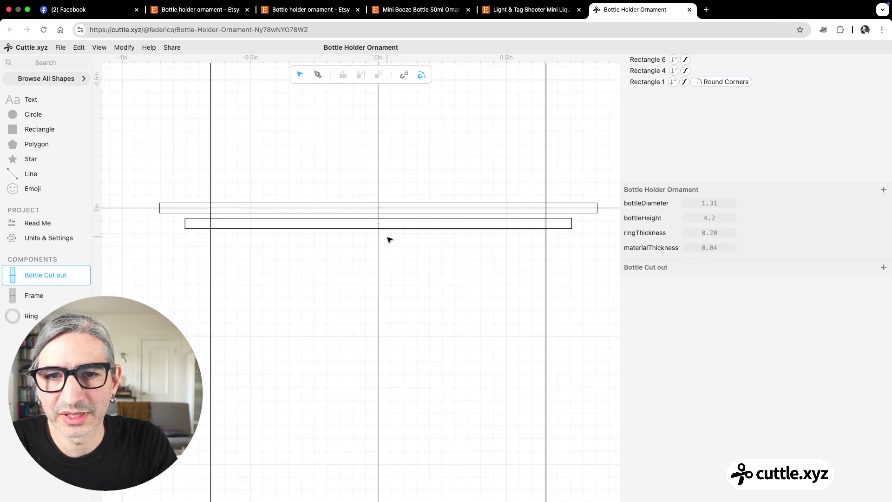
click(380, 217)
click(380, 218)
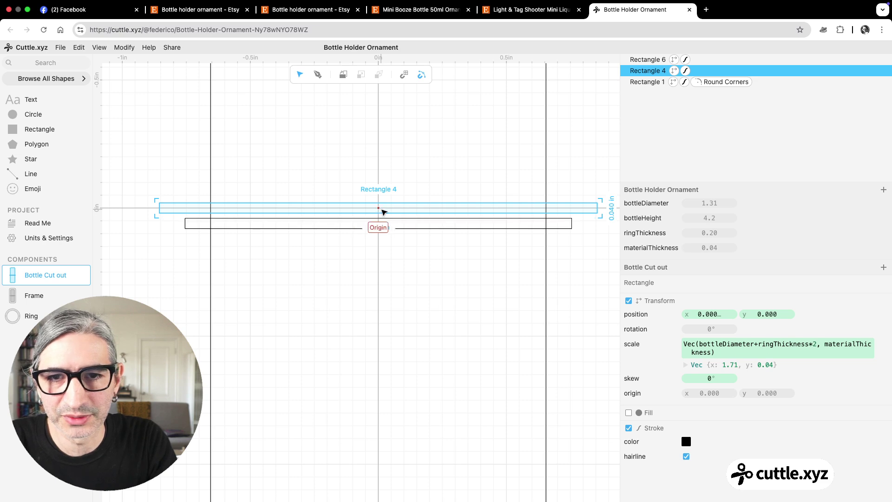
scroll(393, 204, up, 5)
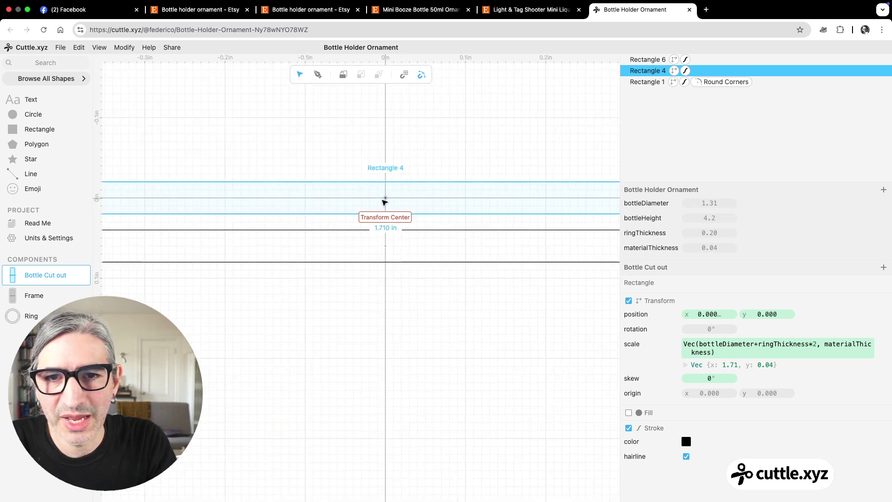
drag(386, 199, 386, 215)
scroll(402, 255, down, 5)
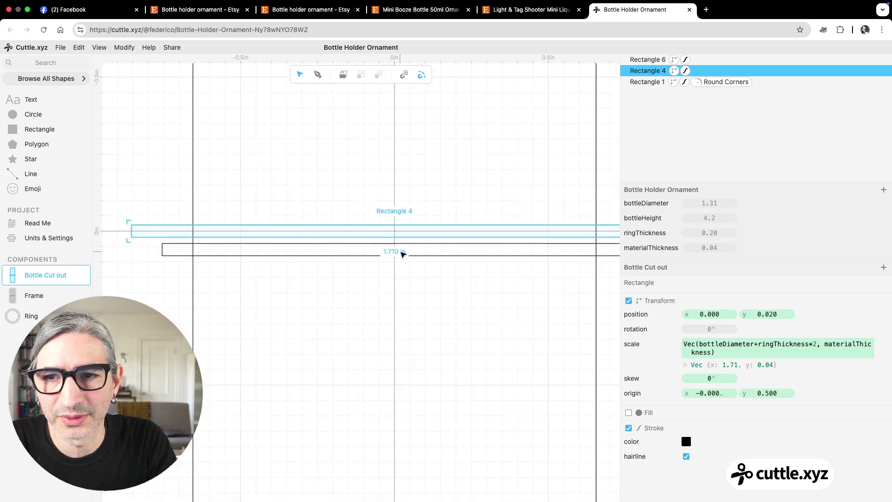
drag(398, 239, 395, 231)
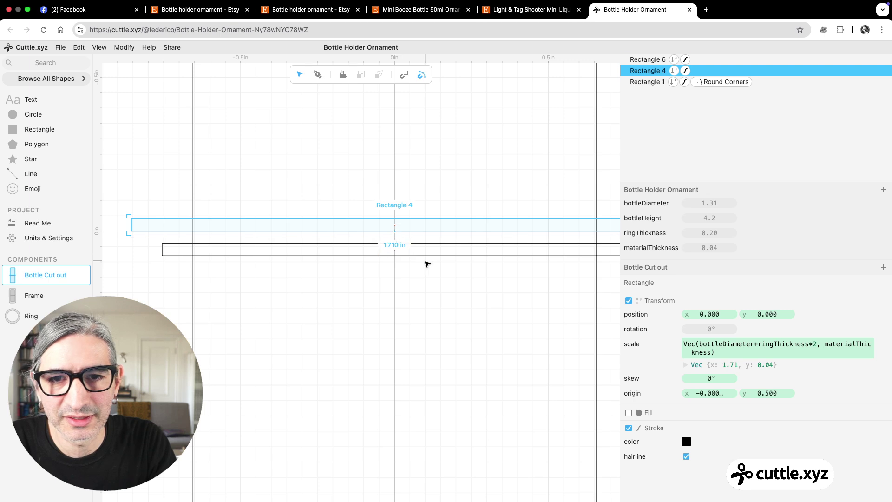
drag(709, 248, 343, 256)
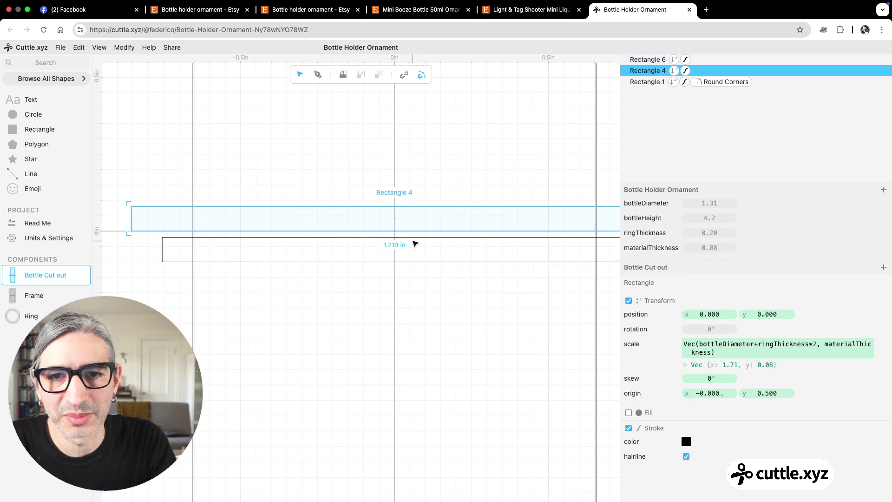
Step: Move the narrower rectangle's transform center to its top edge midpoint at the origin, and test by varying materialThickness
click(414, 240)
scroll(414, 244, up, 3)
scroll(406, 248, up, 2)
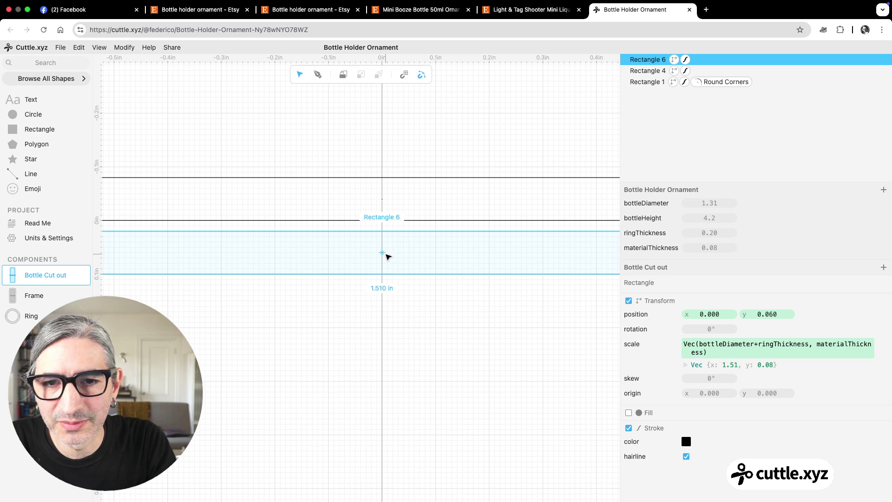
drag(383, 252, 382, 220)
scroll(464, 274, down, 5)
drag(499, 326, 444, 295)
drag(707, 248, 710, 247)
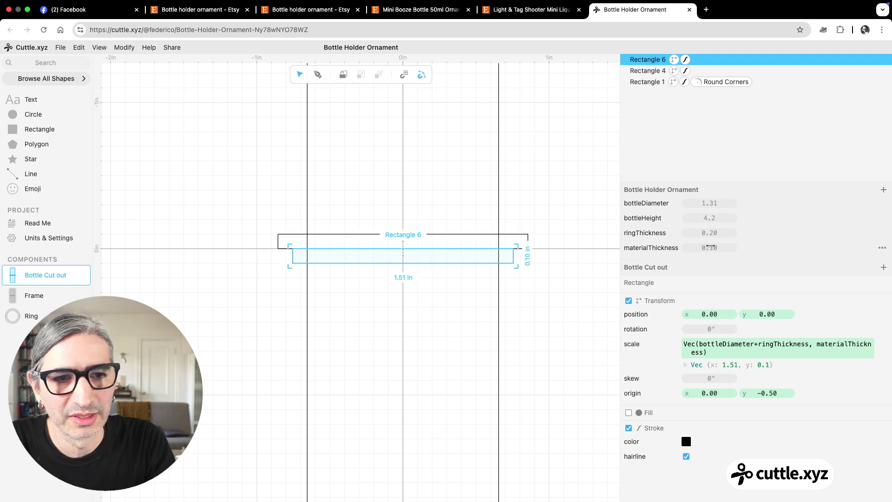
Step: Set the materialThickness parameter to 0.05
click(711, 247)
text(0)
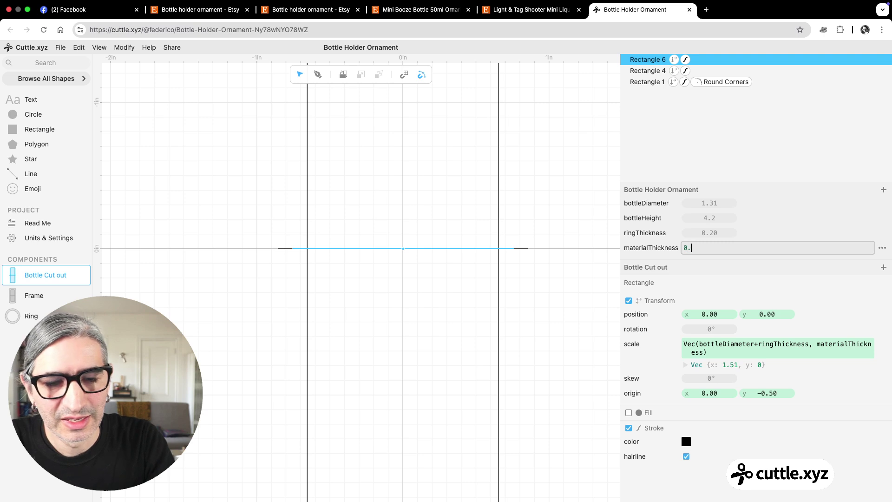
text(.05)
scroll(550, 308, up, 3)
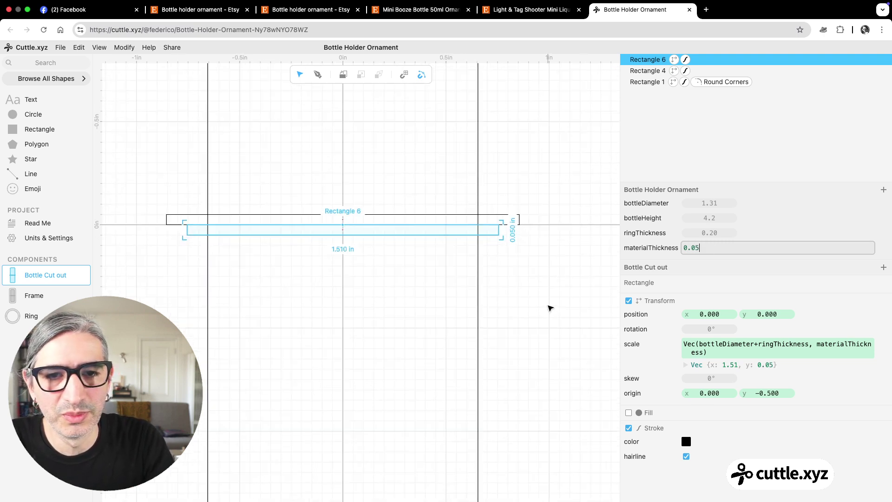
Step: Change the y scale of the narrower rectangle to materialThickness*2 and compare it with the wider rectangle
click(480, 249)
click(449, 236)
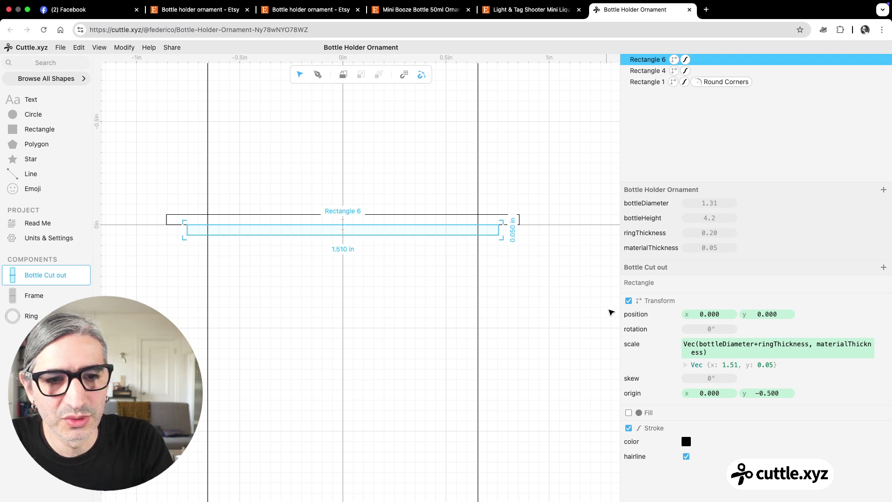
drag(618, 310, 592, 311)
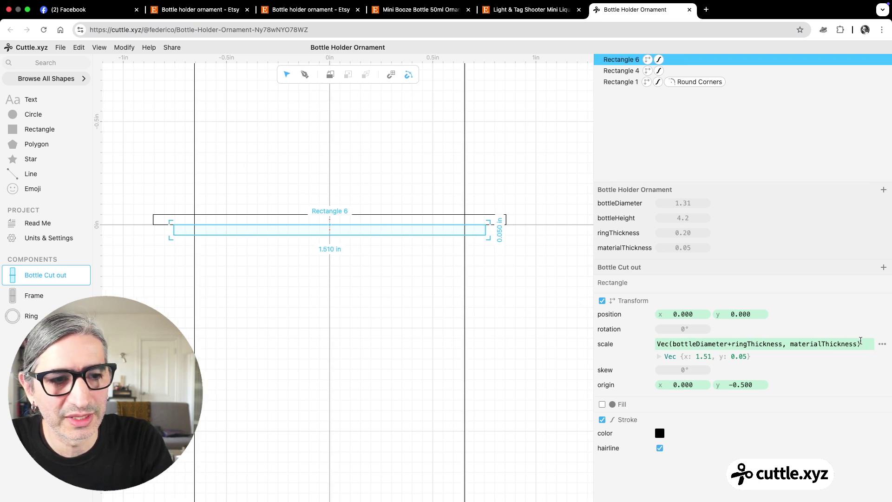
click(857, 343)
text(*)
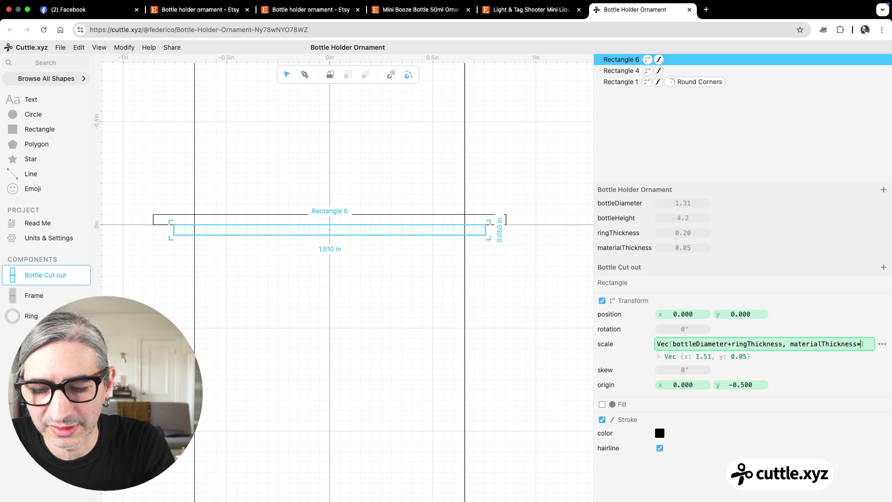
text(2)
click(558, 333)
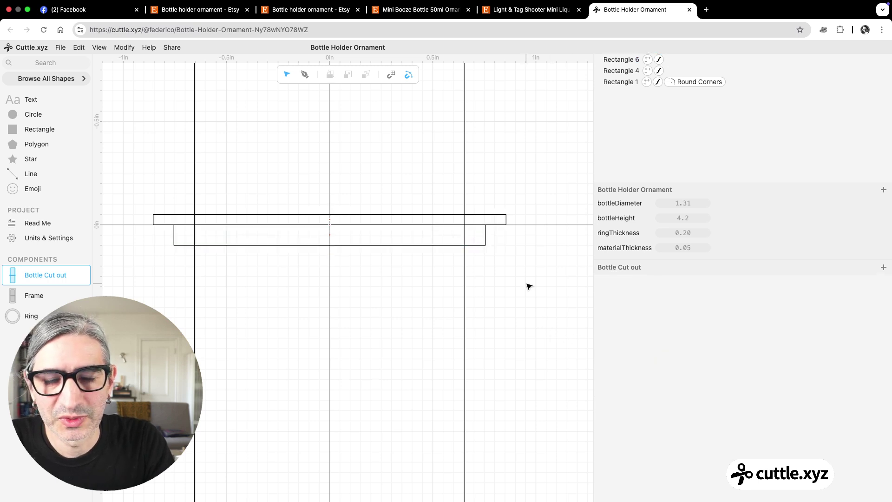
click(472, 245)
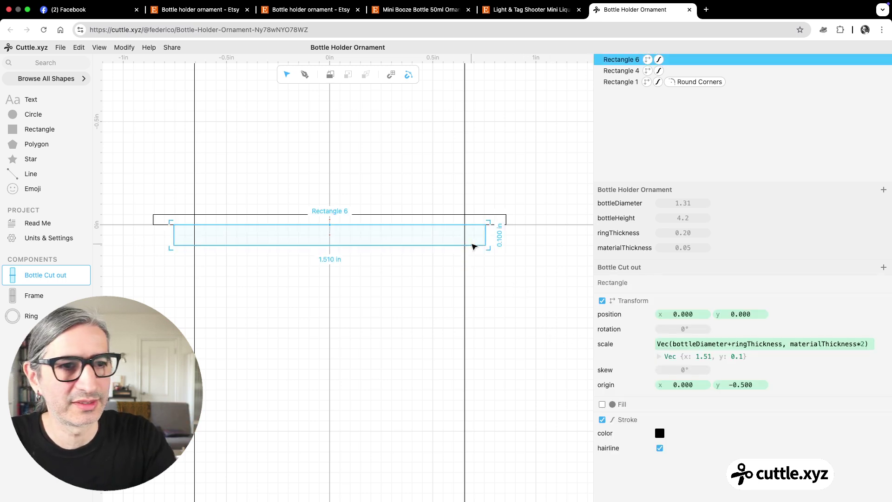
click(492, 219)
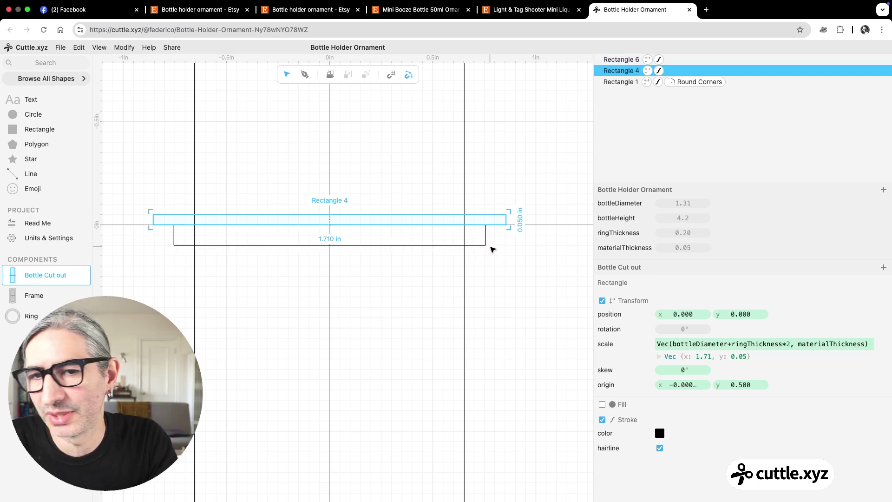
Step: Try duplicating the pair of notch rectangles lower on the bottle cutout, and delete the copies
click(513, 266)
scroll(514, 268, down, 5)
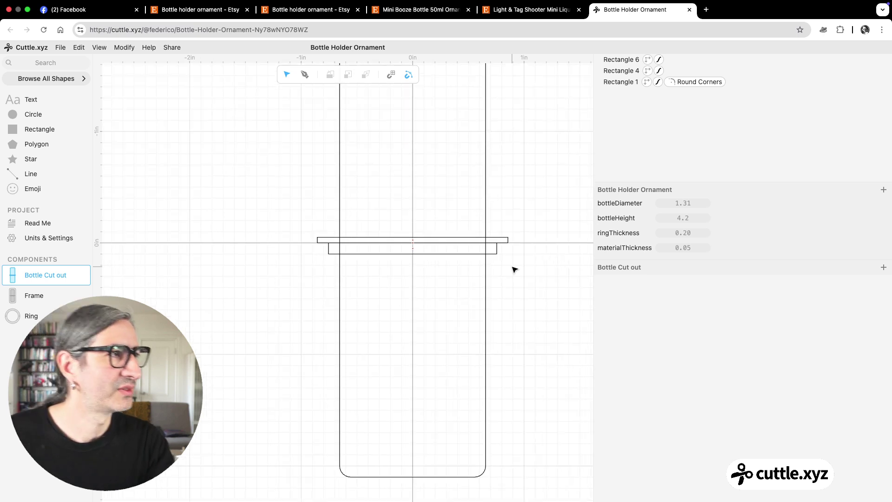
scroll(513, 269, down, 5)
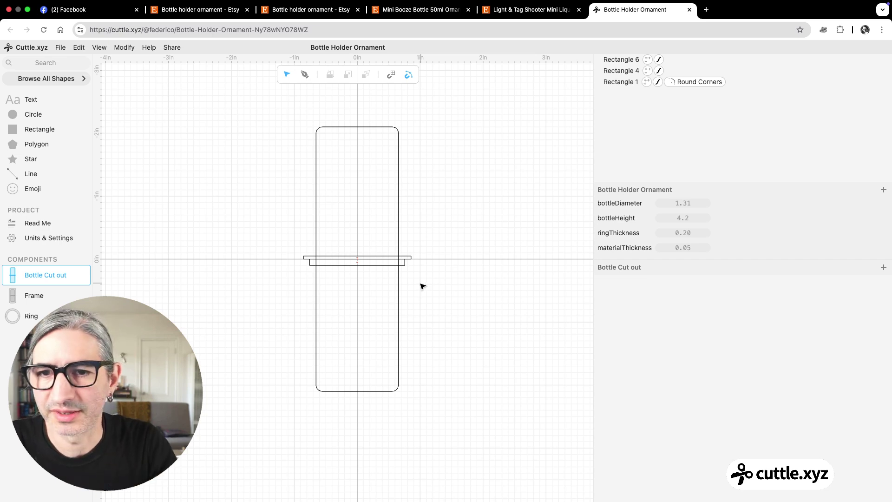
scroll(338, 272, up, 5)
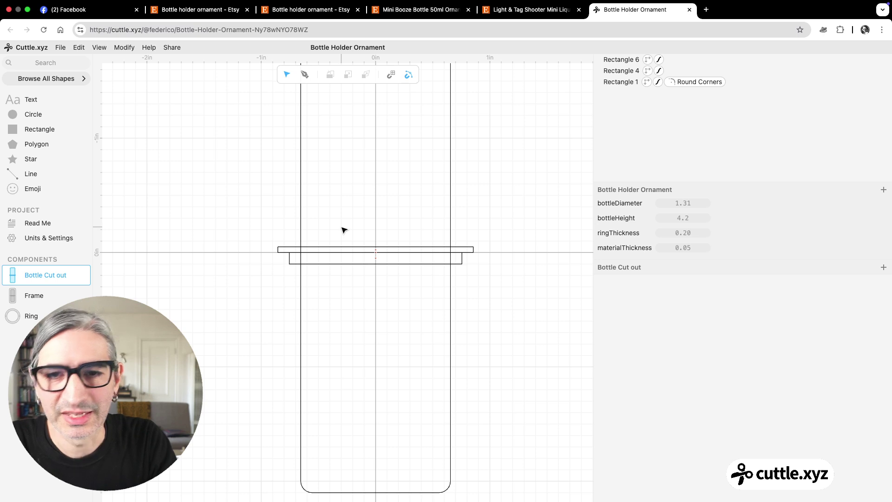
scroll(361, 235, down, 3)
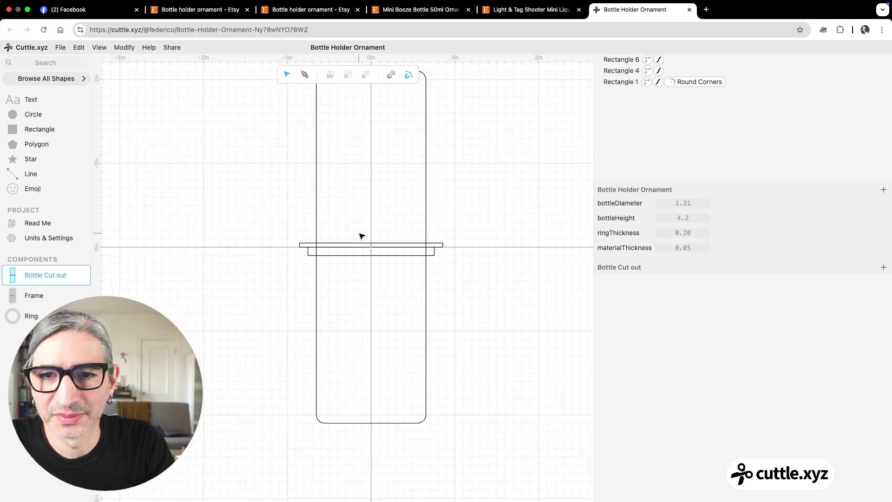
drag(361, 236, 380, 263)
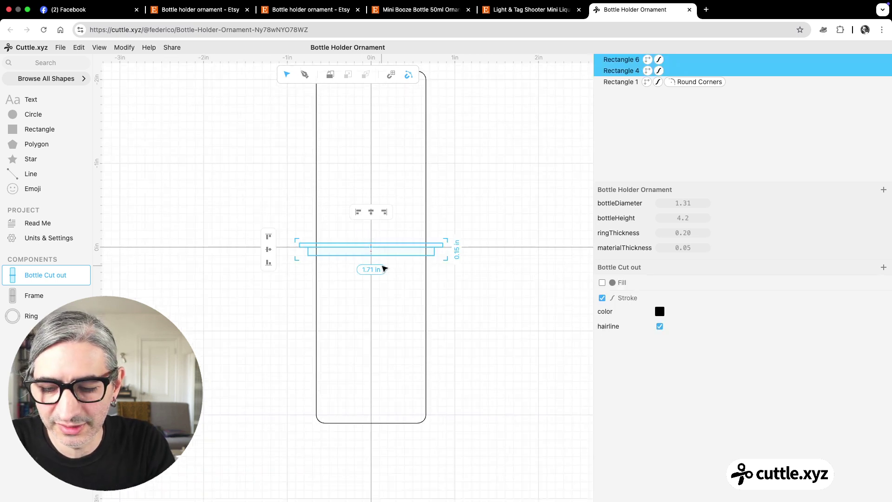
key(super+d)
drag(374, 248, 374, 345)
key(BackSpace)
Step: Extract the two notch rectangles in the bottle cutout as a separate component
scroll(492, 339, down, 5)
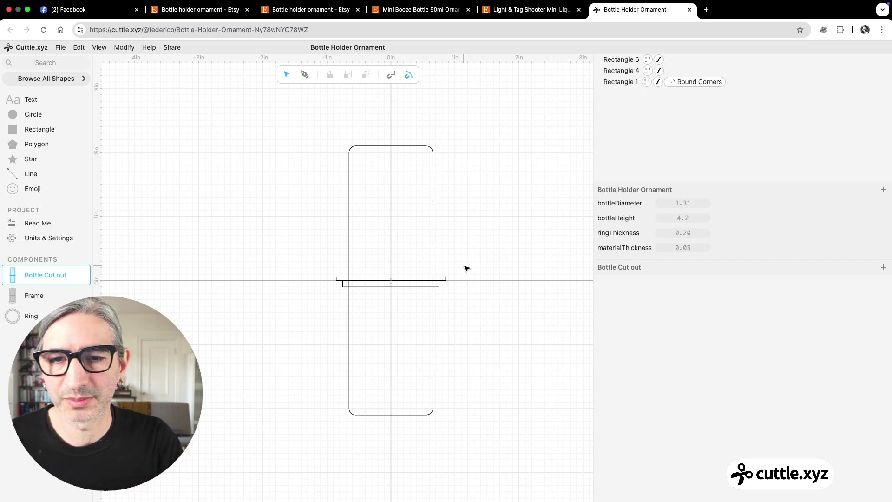
drag(381, 264, 392, 282)
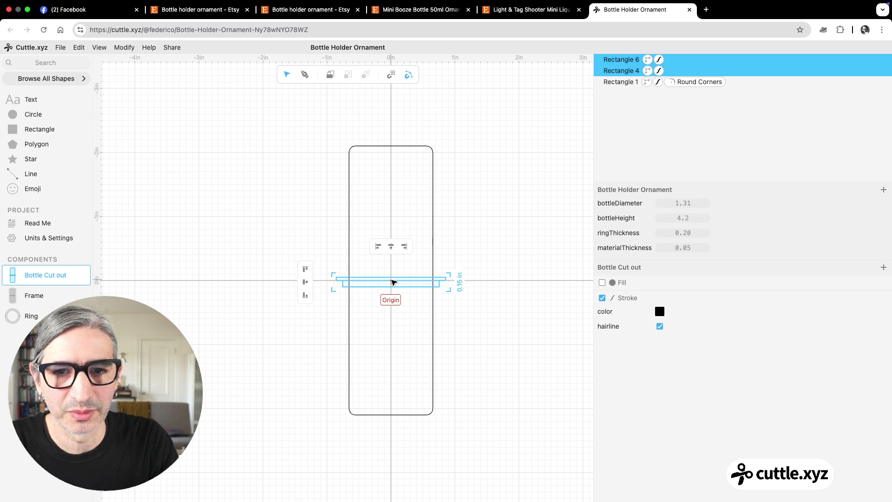
right_click(392, 282)
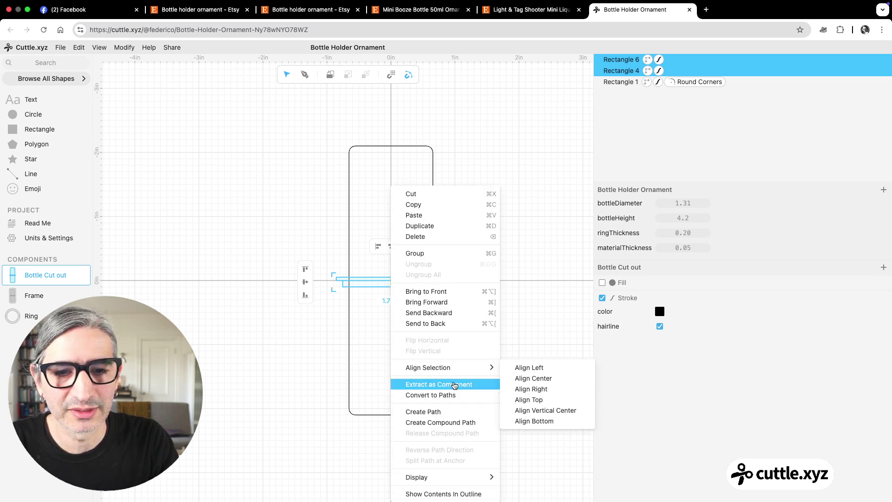
click(454, 385)
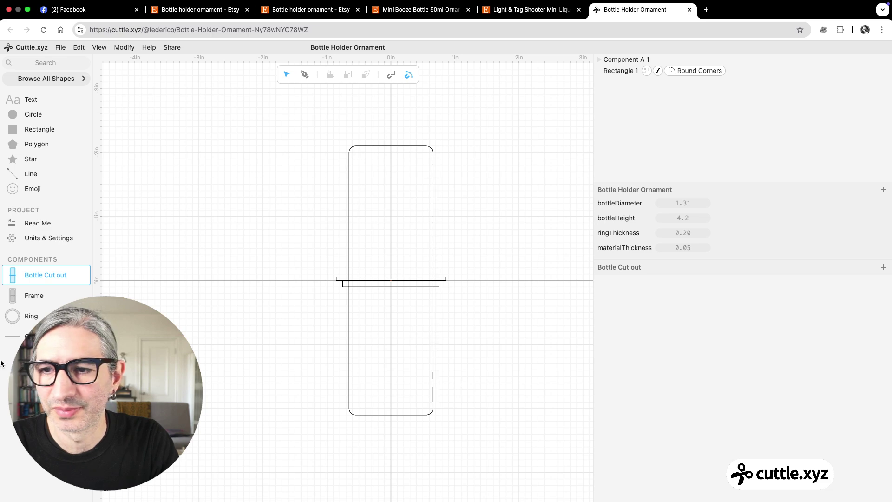
Step: Rename Component A as Notch and move it to the start of the component list
click(14, 336)
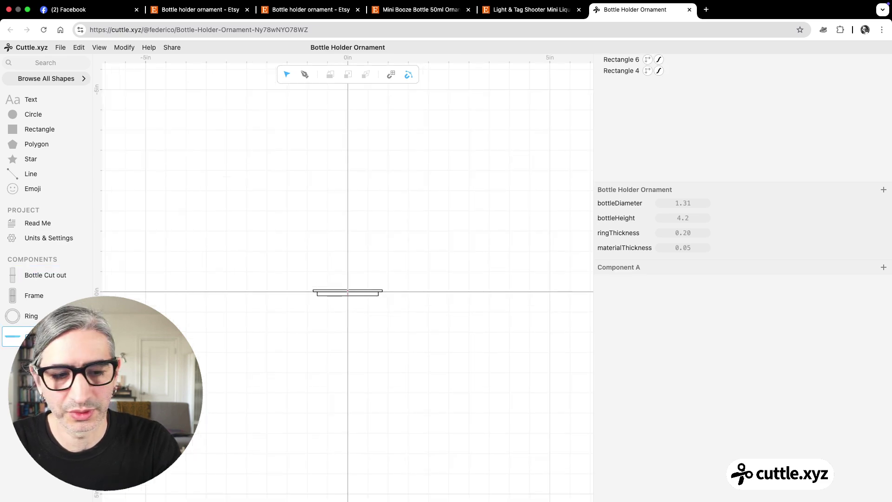
double_click(47, 335)
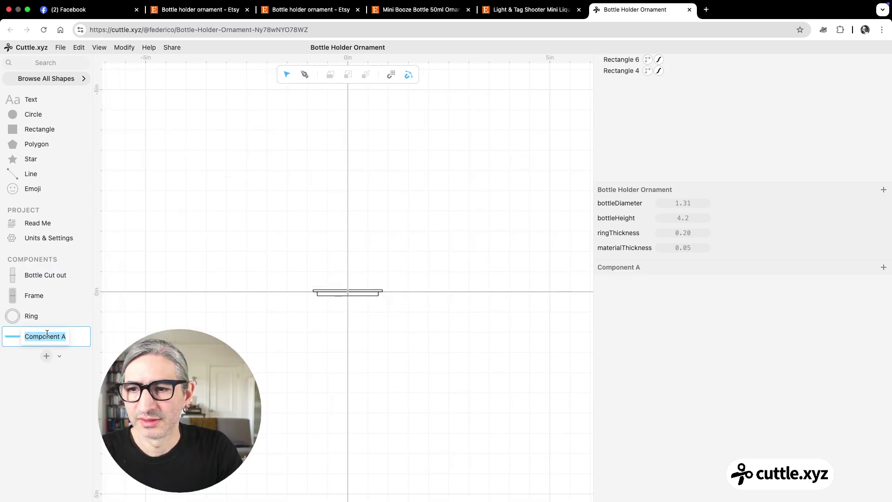
text(Notch)
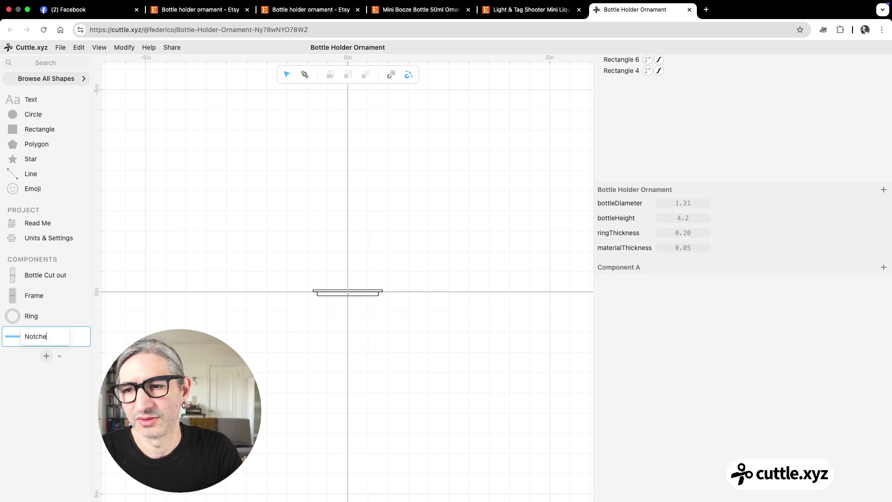
key(Return)
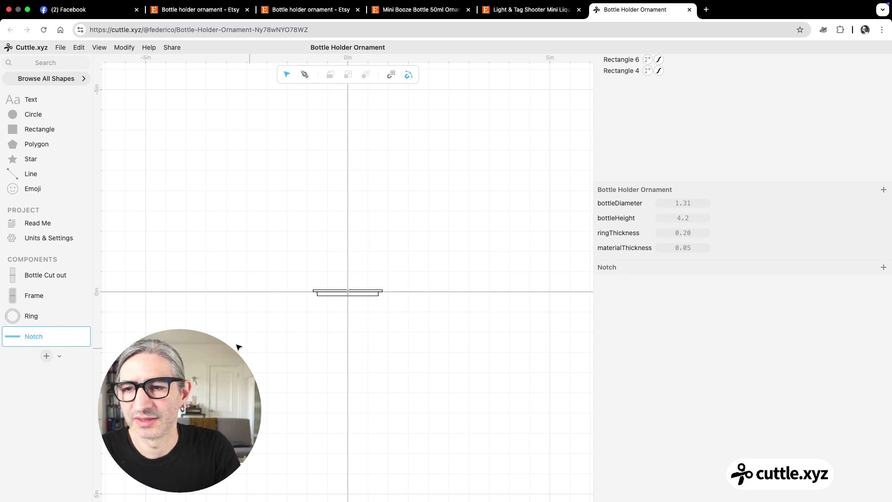
drag(44, 334, 48, 272)
Step: Add a second Notch instance to the Bottle Cut out component, centred horizontally at about y 1.11
click(44, 293)
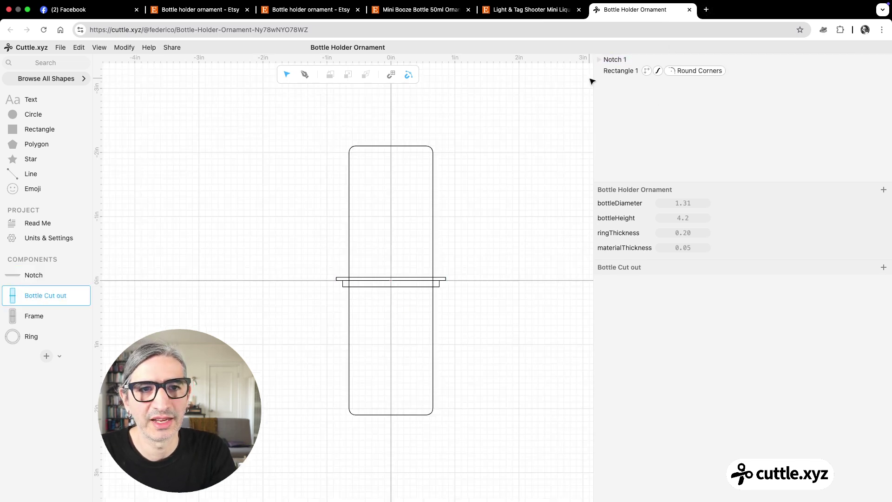
drag(34, 274, 389, 351)
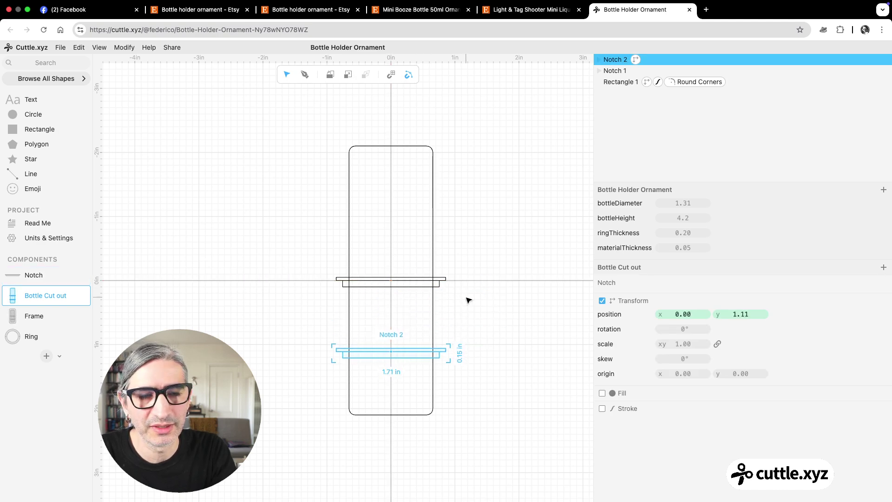
click(469, 300)
Step: Combine both notches and the rounded rectangle with a Boolean Union, and check the result in the Frame component
drag(288, 118, 467, 409)
click(133, 47)
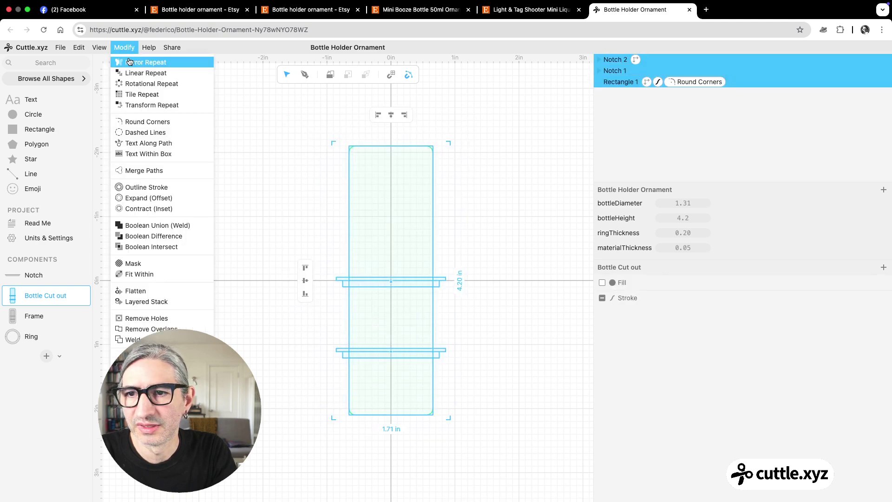
click(155, 225)
click(280, 251)
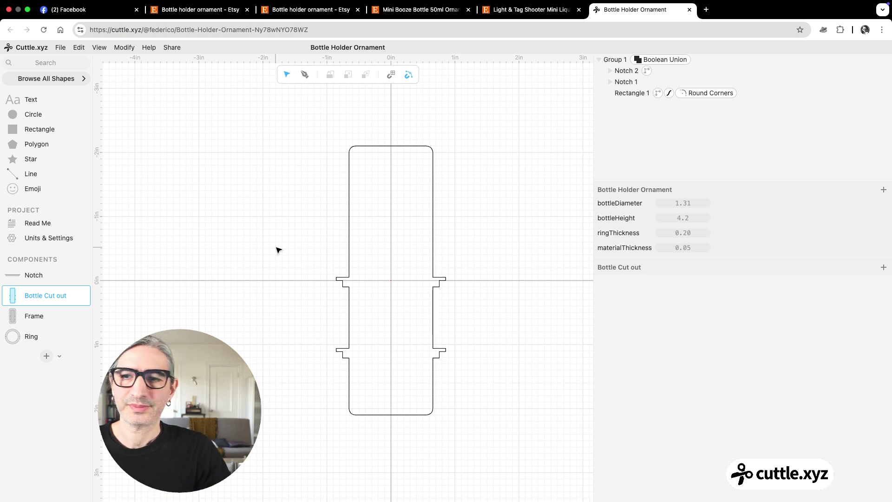
click(29, 317)
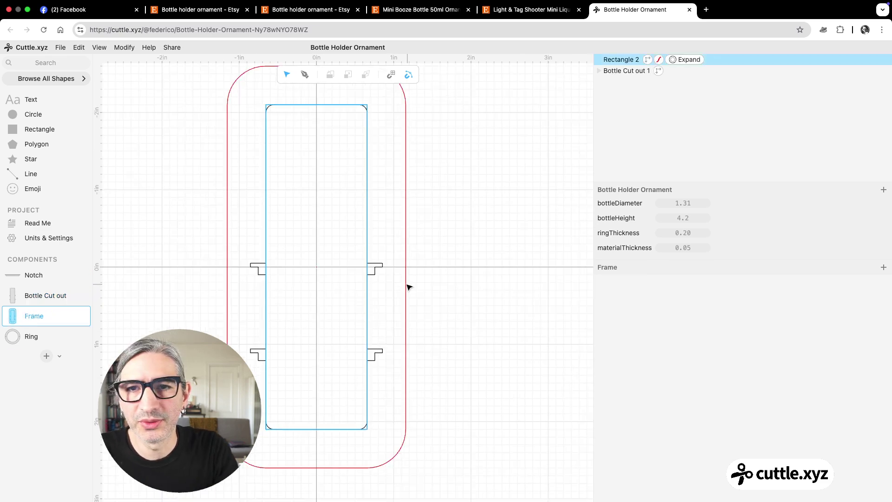
scroll(406, 286, down, 3)
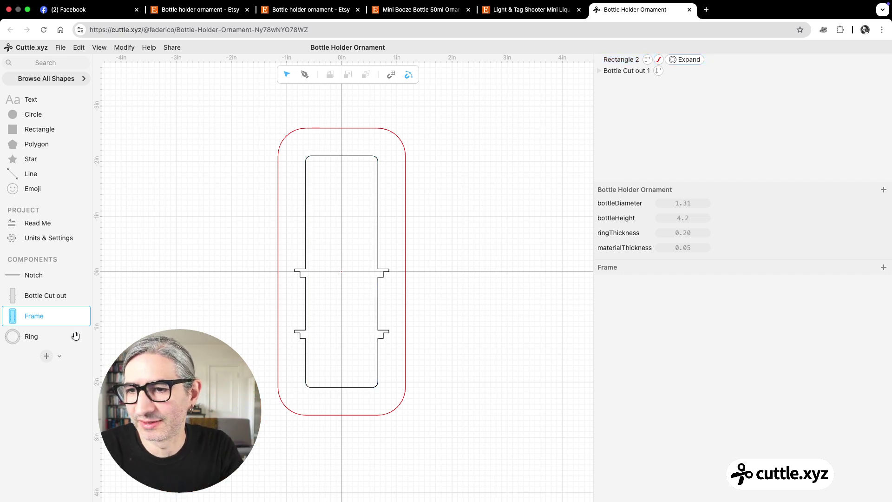
Step: Add a circle at the origin of the Bottle Cut out component and set its scale to 0.2
click(35, 298)
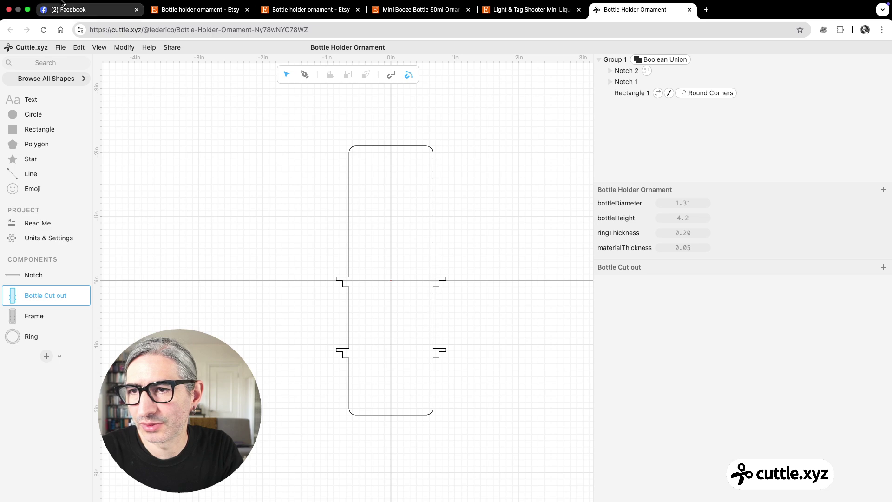
drag(17, 115, 386, 282)
click(688, 344)
text(0.2)
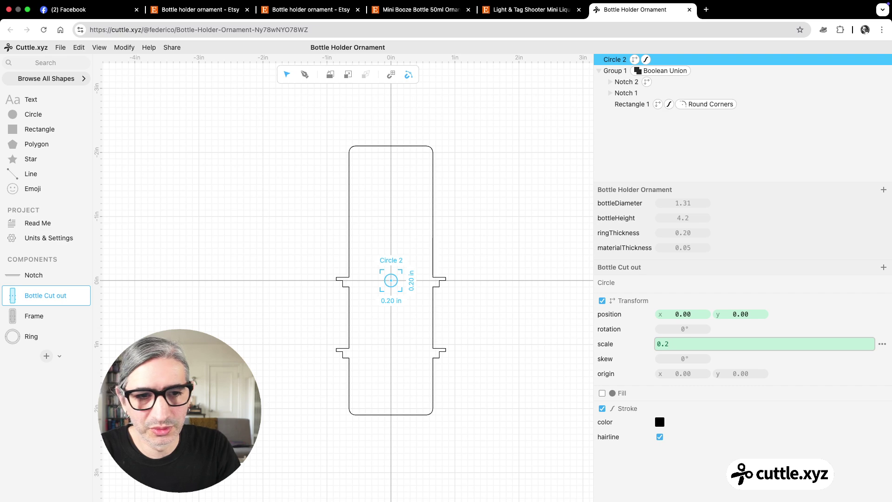
click(537, 330)
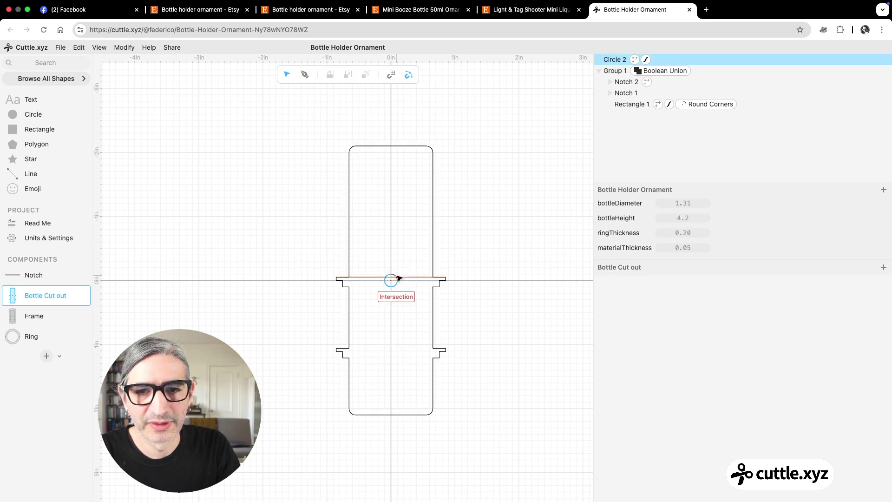
Step: Set the circle's y position to the expression -bottleHeight/2
click(391, 280)
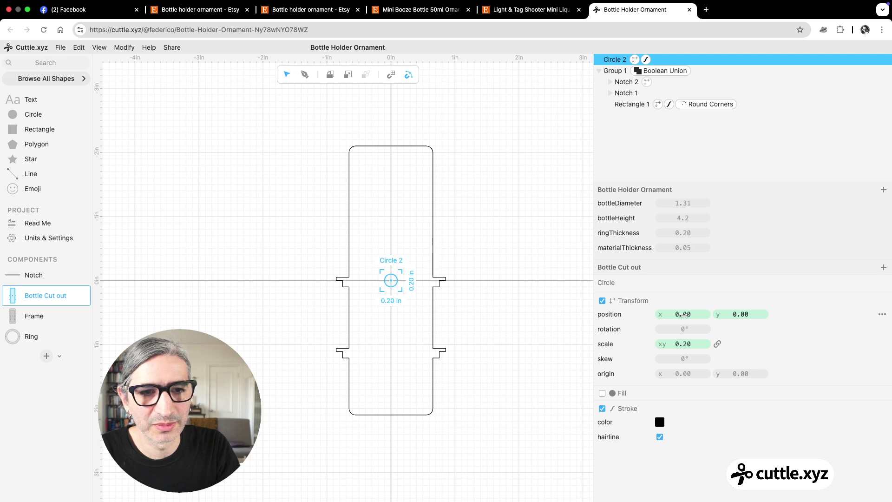
drag(745, 312, 720, 314)
click(749, 314)
key(BackSpace)
key(BackSpace)
key(BackSpace)
key(BackSpace)
text(bo)
key(Down)
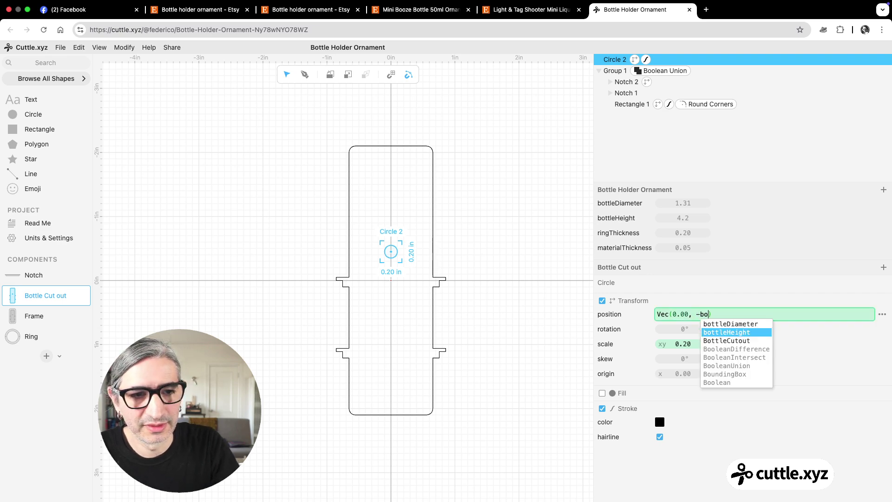
key(Return)
text(/2)
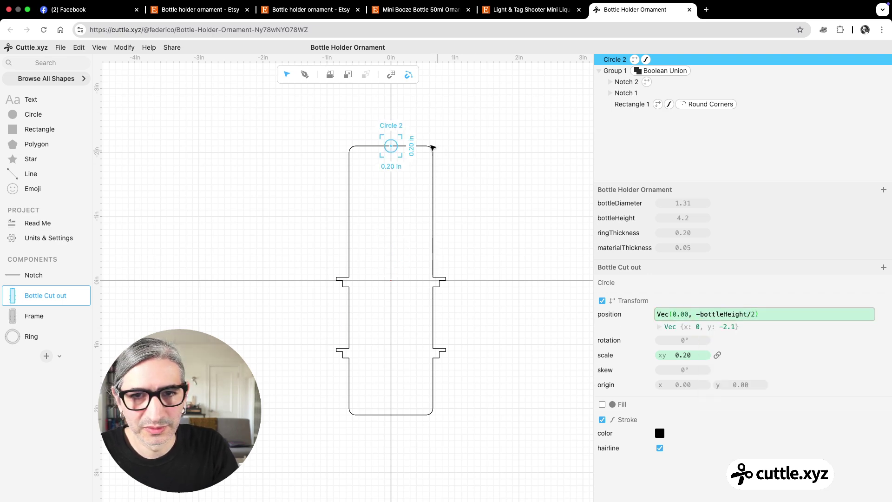
Step: Offset the hanging hole above the bottle cutout by extending its y position to -bottleHeight/2 - 0.3
scroll(407, 148, up, 3)
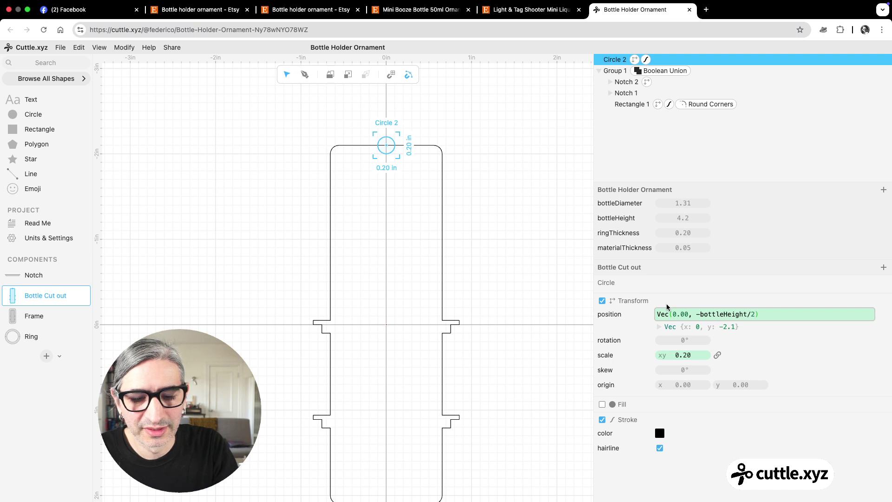
text(- )
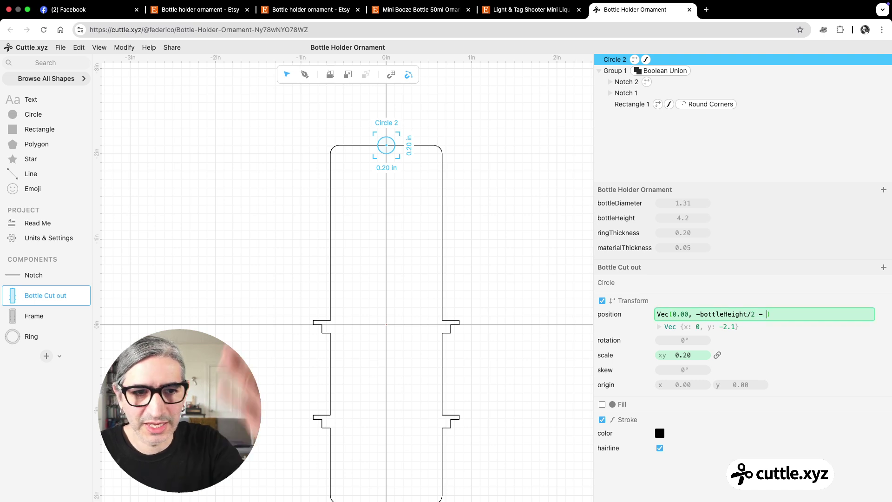
text(0.5)
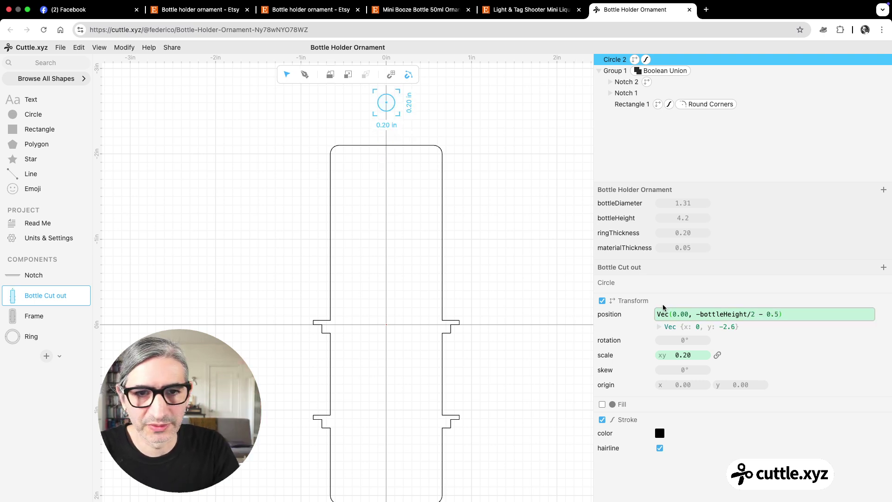
key(BackSpace)
text(3)
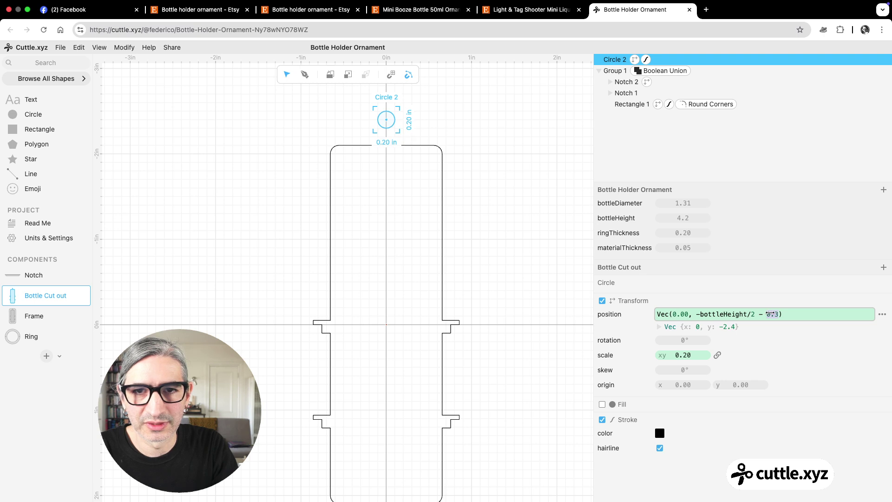
Step: With the Frame component open, set bottleDiameter to 1.47 and bottleHeight to 3.92
click(36, 310)
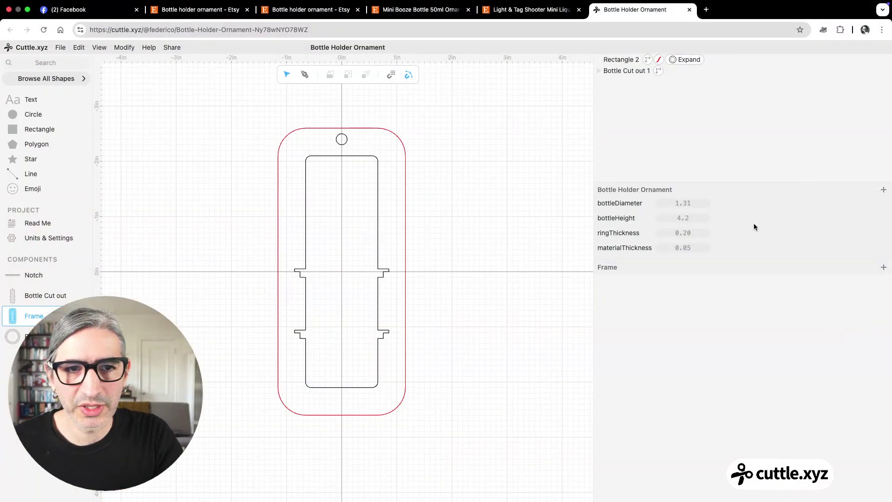
click(683, 203)
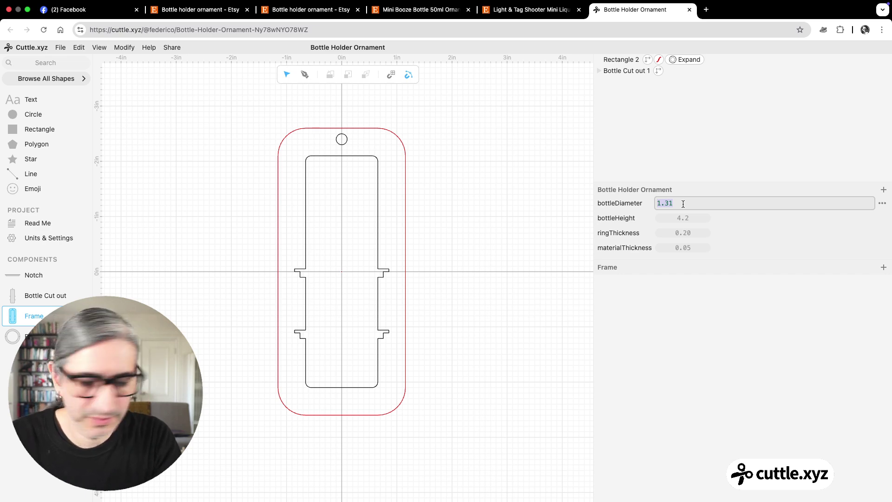
text(1.47)
click(683, 218)
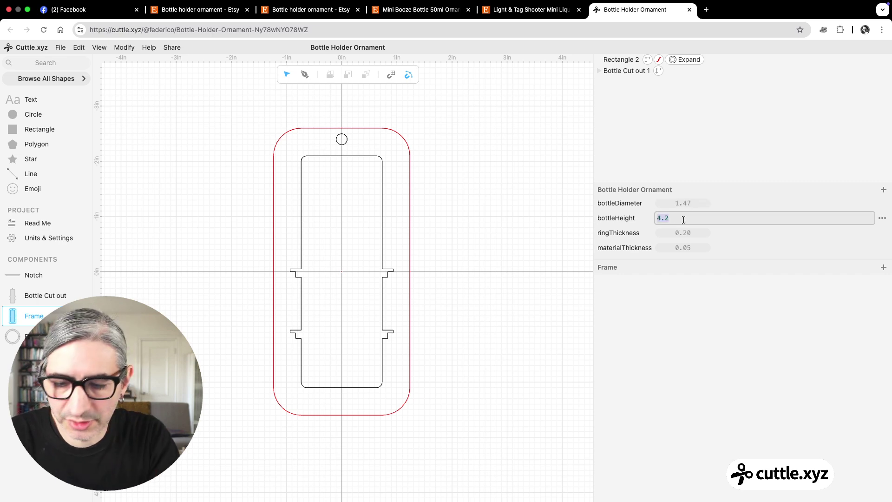
text(3.92)
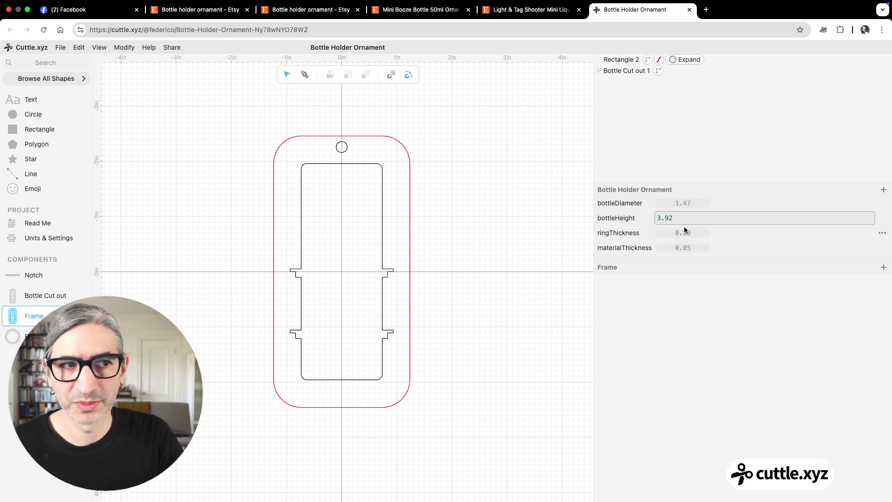
Step: Set the materialThickness parameter to 0.114
click(683, 248)
text(0.114)
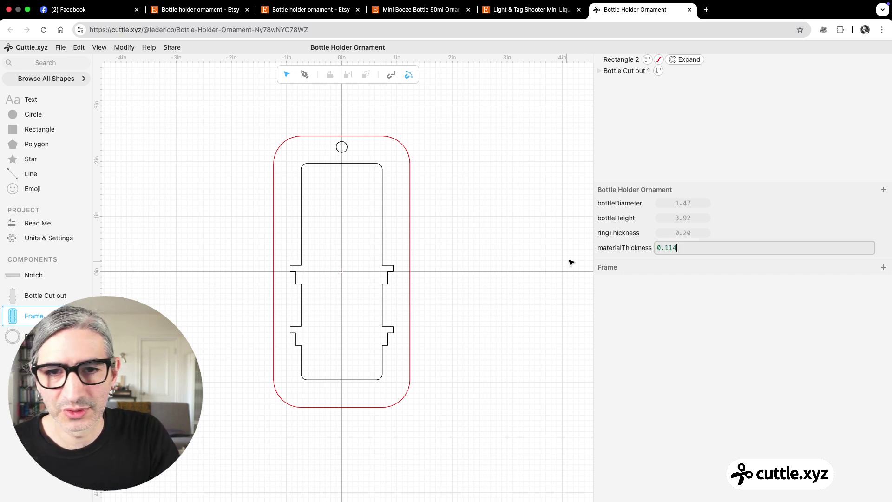
click(511, 340)
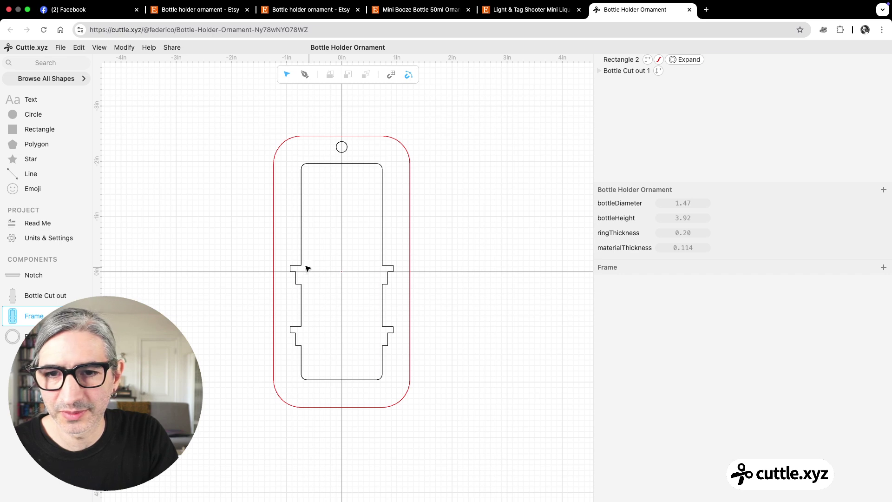
Step: Enable strokeResult on the Flatten modifier of the Ring component's group
click(19, 336)
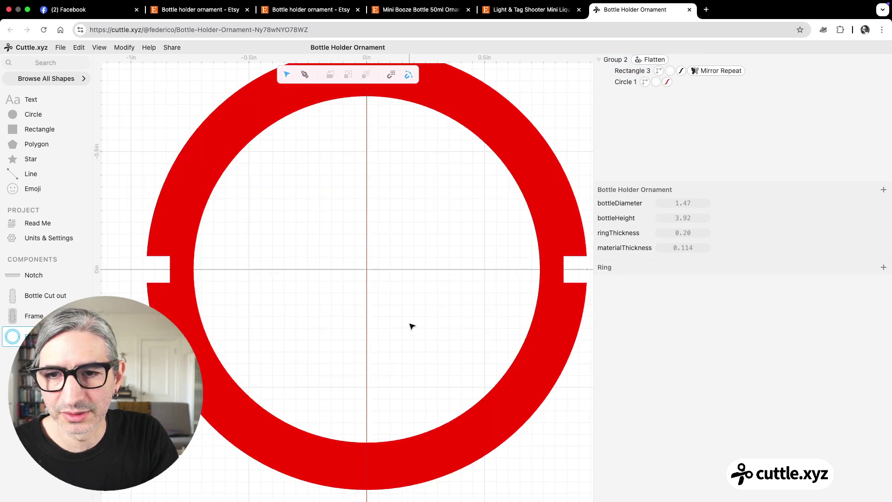
click(653, 59)
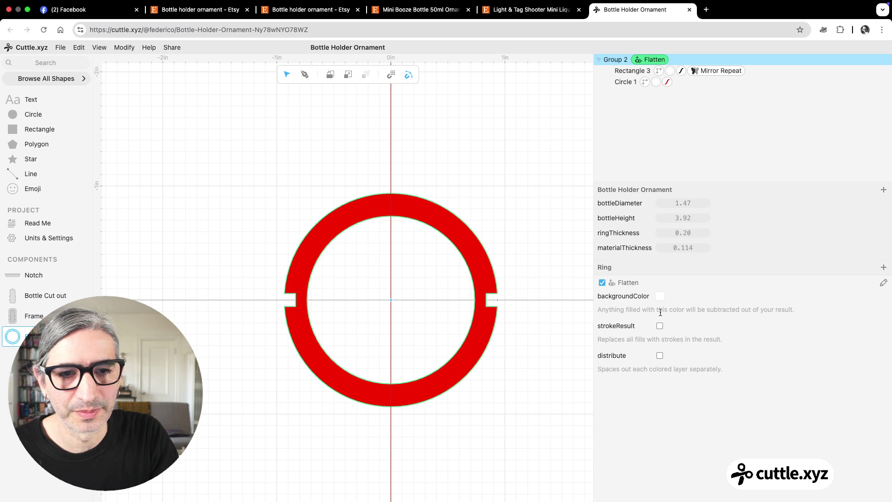
click(659, 326)
click(573, 312)
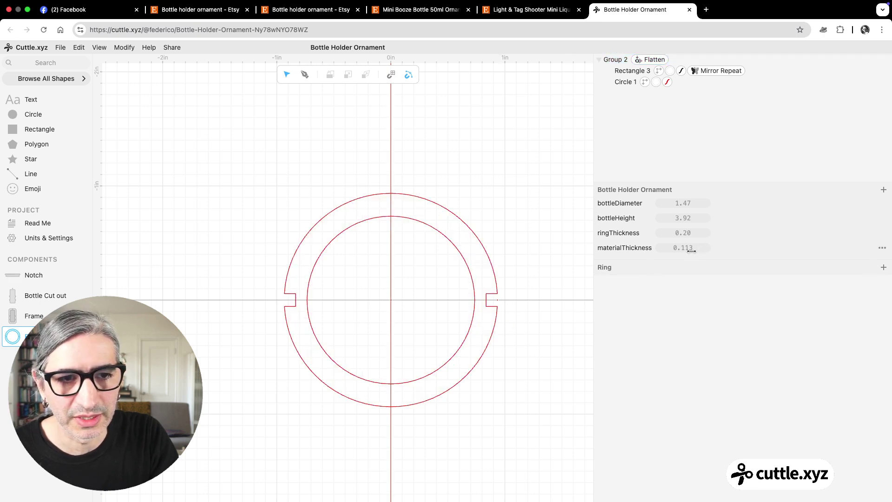
Step: Hide the expanded Rectangle 2 outline in the Frame component
click(28, 319)
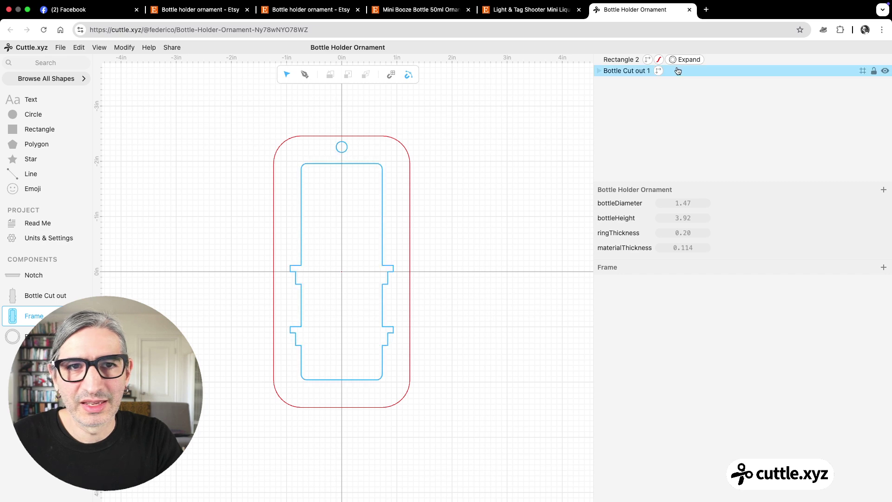
click(640, 60)
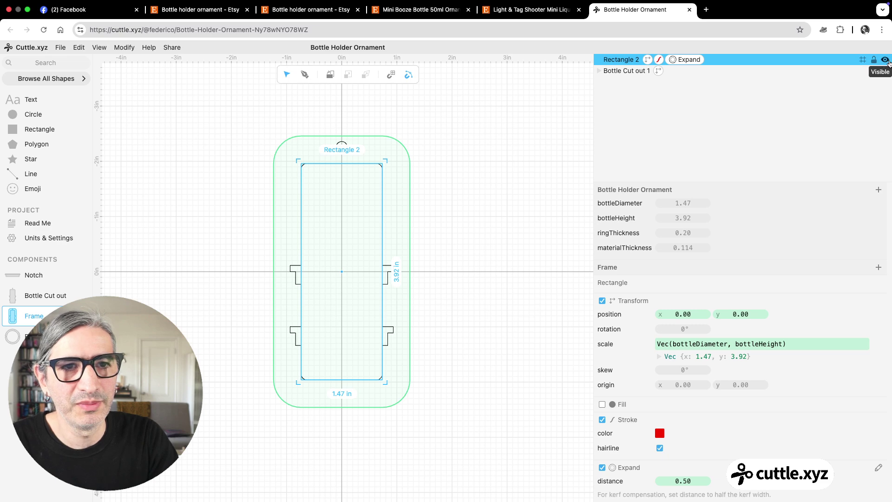
click(884, 61)
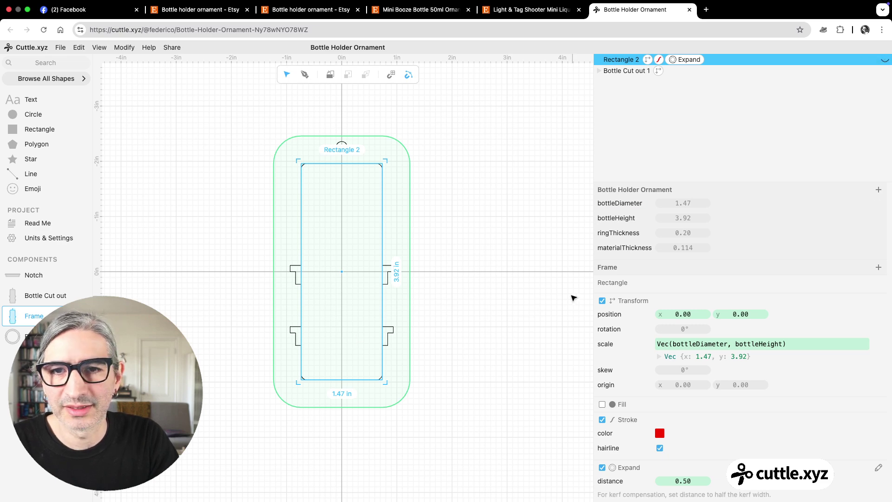
click(500, 298)
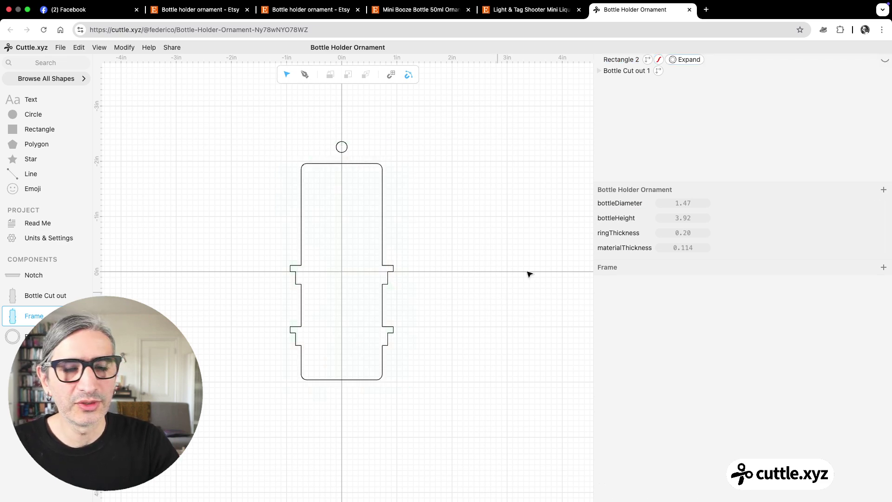
Step: Sketch a rough five-point half outline around one side of the bottle cutout, starting and ending on the Y axis, and delete it
click(303, 75)
click(342, 115)
click(263, 164)
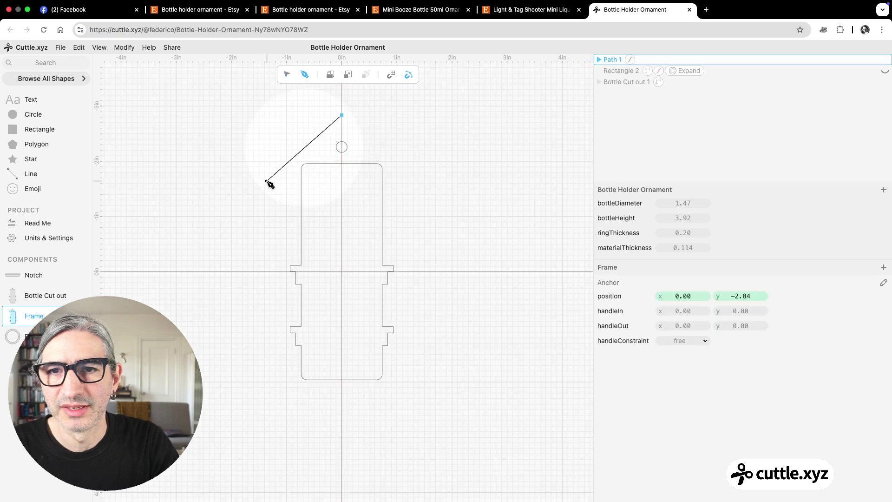
click(261, 271)
click(268, 374)
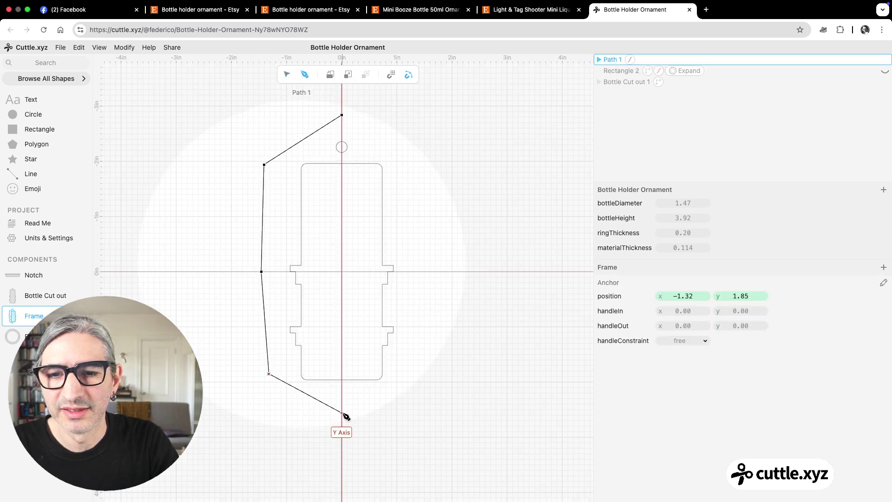
click(343, 412)
key(Escape)
drag(230, 200, 269, 273)
key(BackSpace)
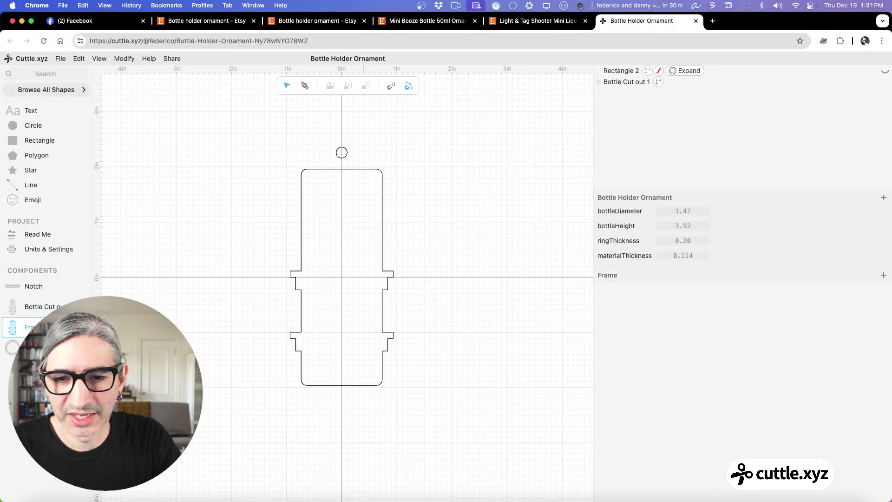
Step: Switch to Noun Project, search for "christmas tree", and place the solid three-tier rounded tree icon onto the Frame canvas as SVG
click(294, 481)
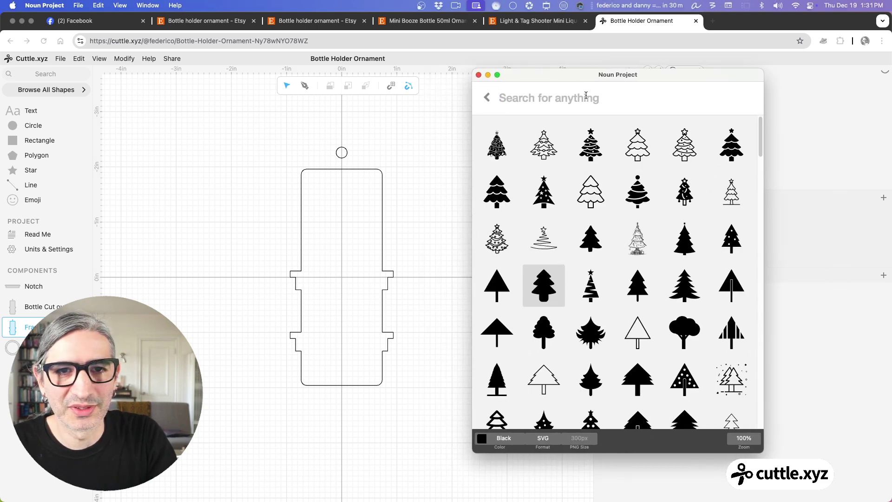
text(christmas tree)
key(Return)
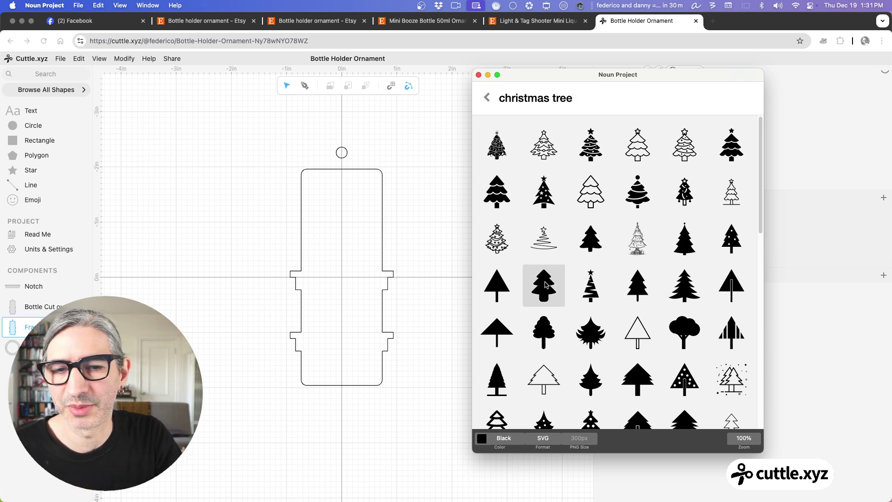
drag(548, 288, 357, 248)
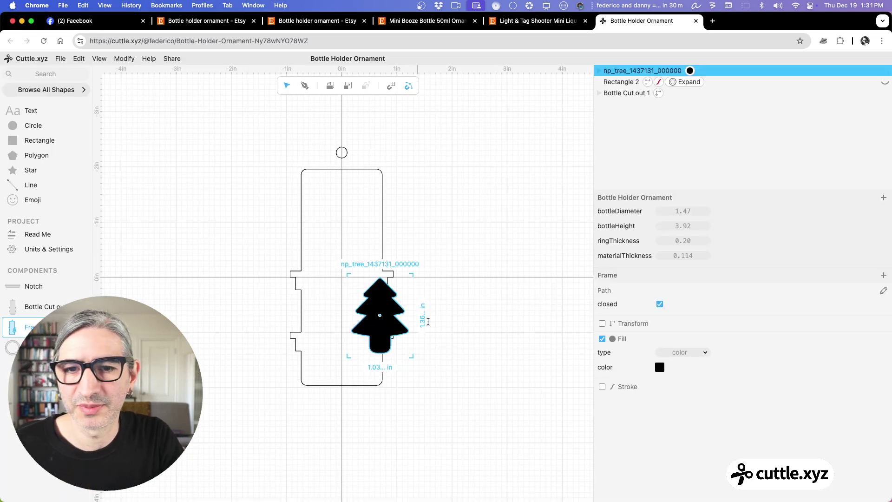
Step: Return the browser window with the Cuttle project to full screen
click(60, 57)
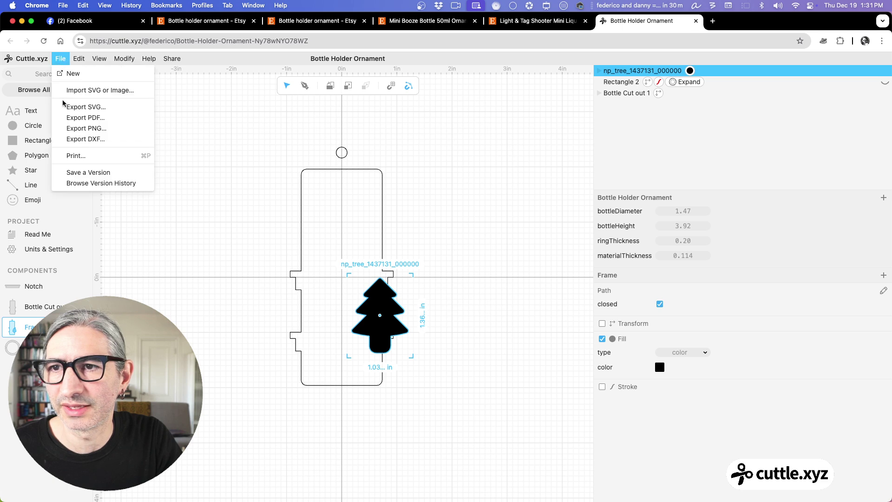
mouse_move(31, 21)
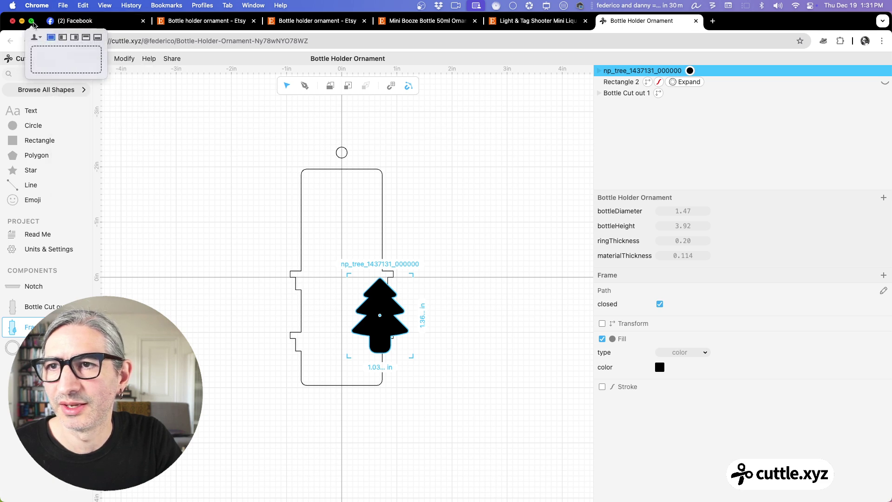
click(51, 40)
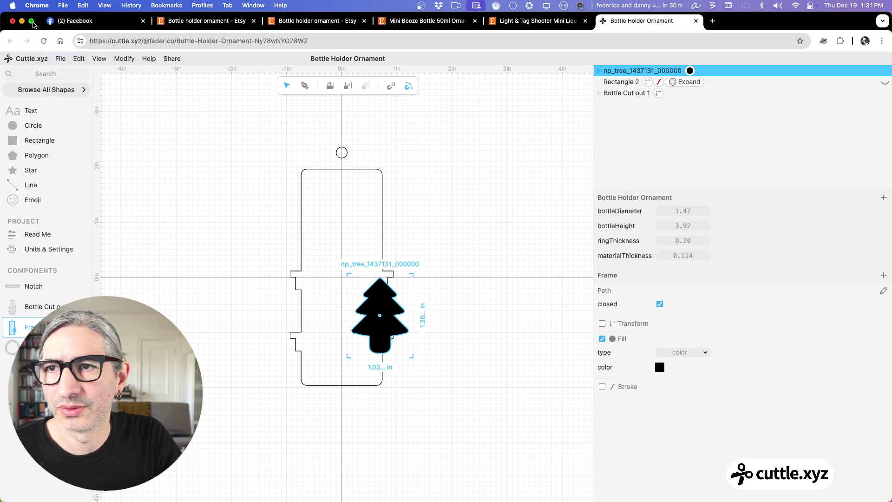
click(32, 21)
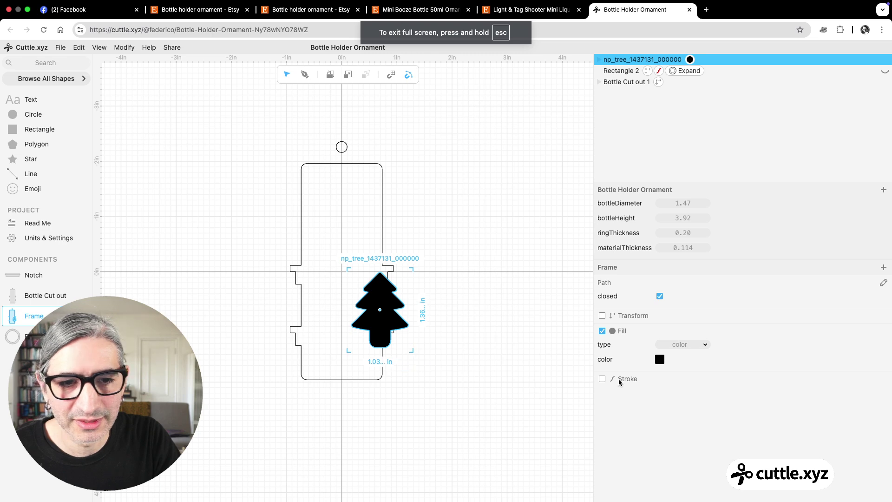
Step: Replace the imported tree's black fill with a red hairline stroke
click(602, 331)
click(602, 346)
click(659, 359)
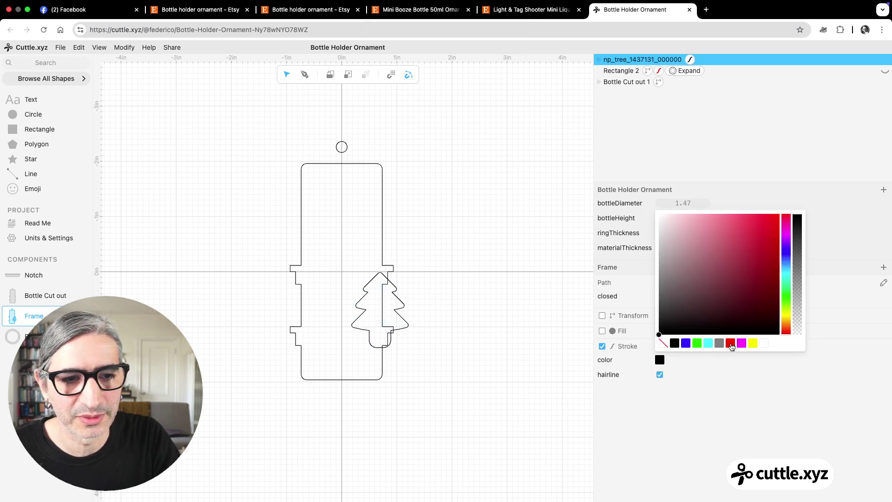
click(730, 343)
click(445, 317)
Step: Enlarge the tree outline to a scale of about 4.57 and position it around the bottle cutout at x 0.00, y -0.30
drag(396, 319, 343, 273)
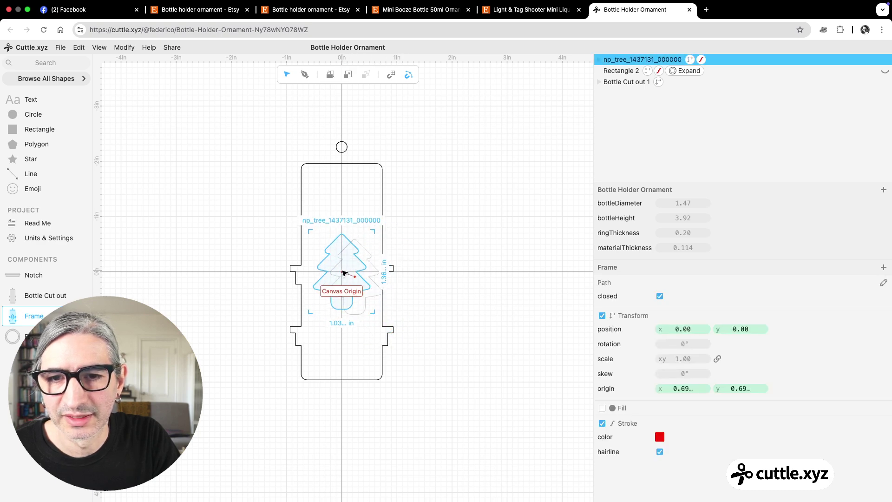
drag(679, 358, 768, 362)
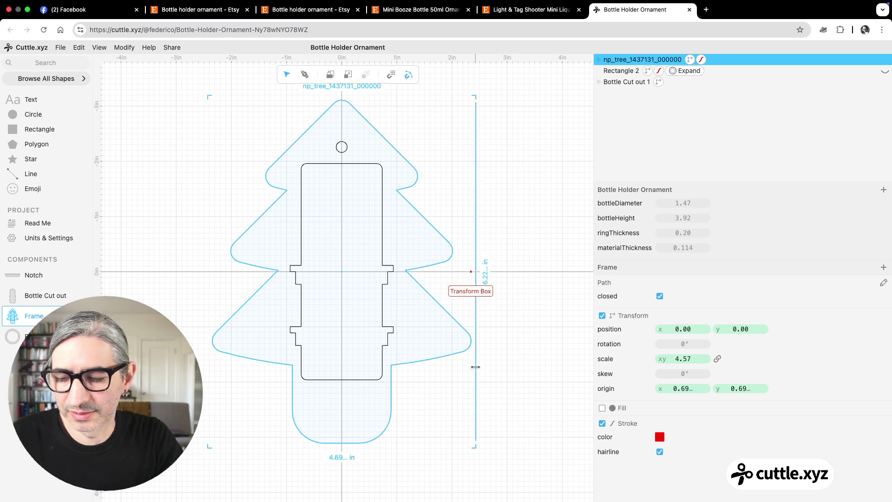
key(Up)
key(Up)
key(Up)
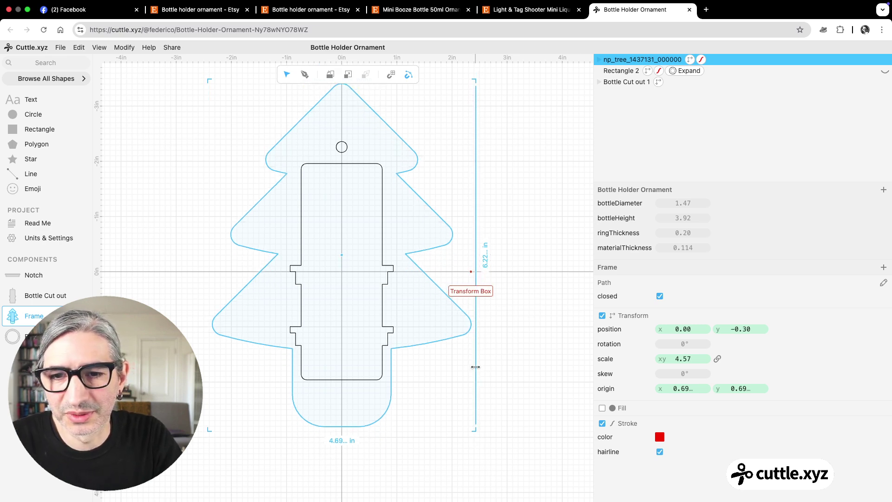
click(493, 350)
scroll(495, 352, down, 3)
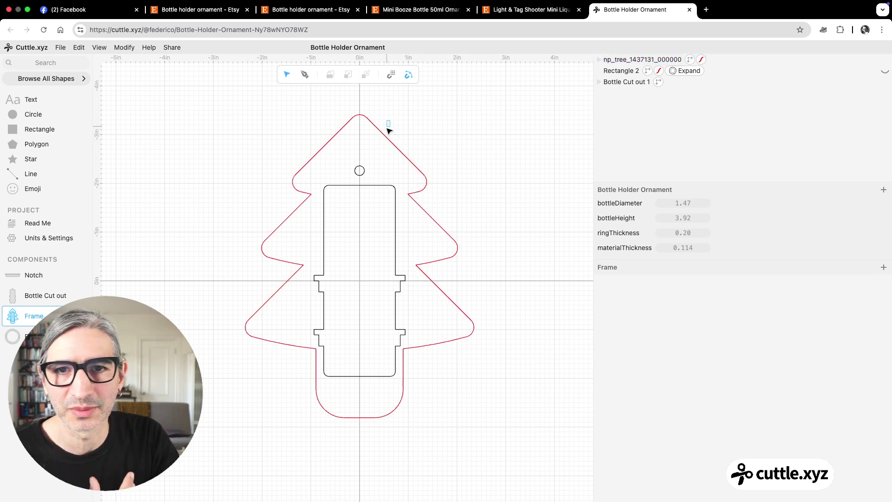
scroll(365, 133, down, 2)
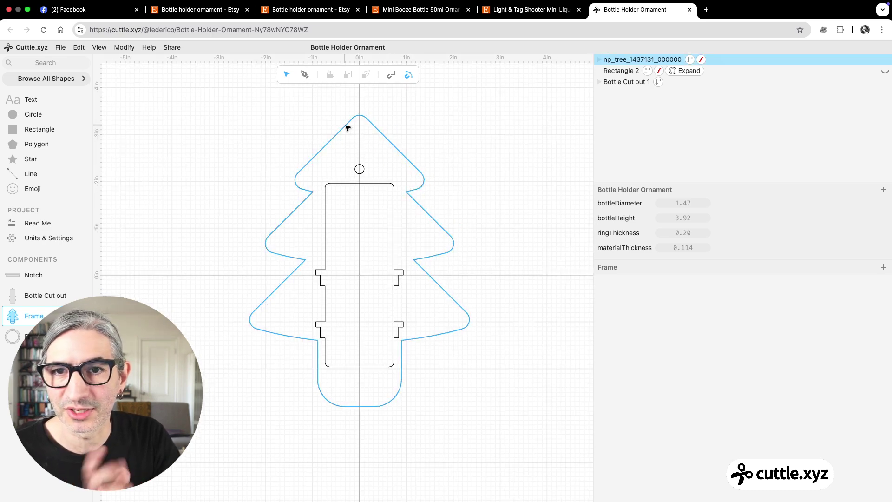